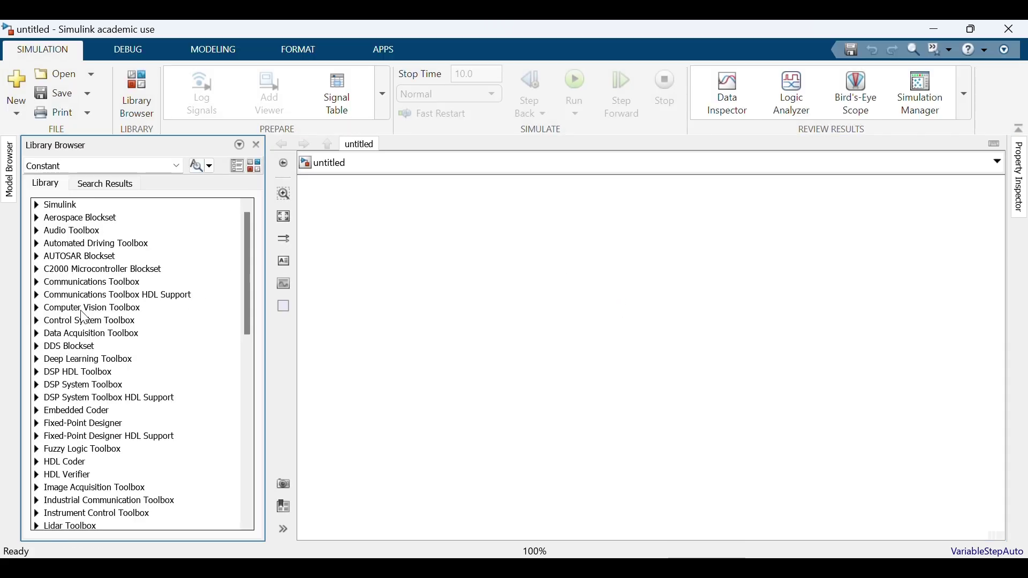
Add a Guidance Model block from the UAV Toolbox Algorithms library to the model canvas.
scroll(117, 372, "down", 13)
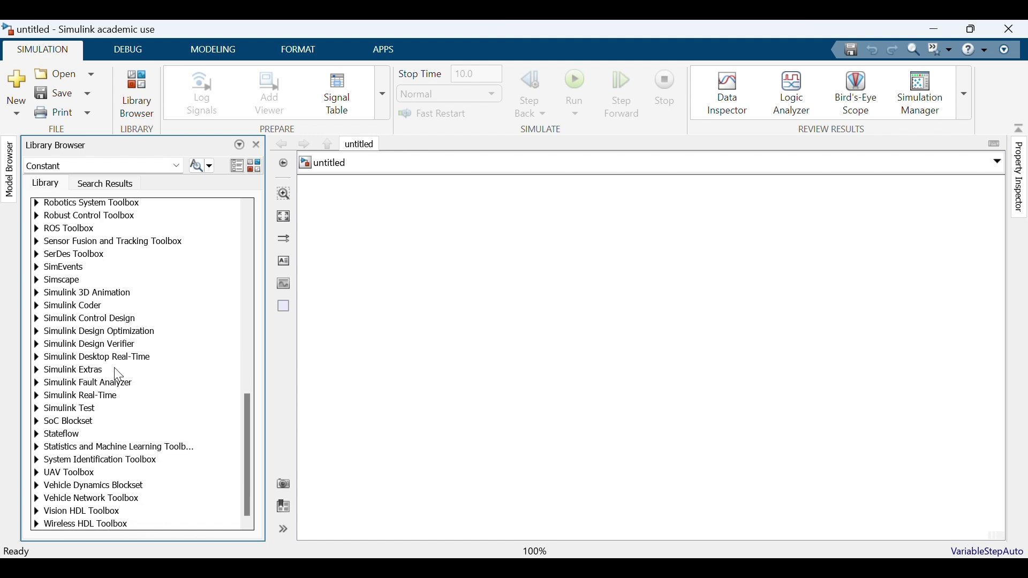
left_click(37, 474)
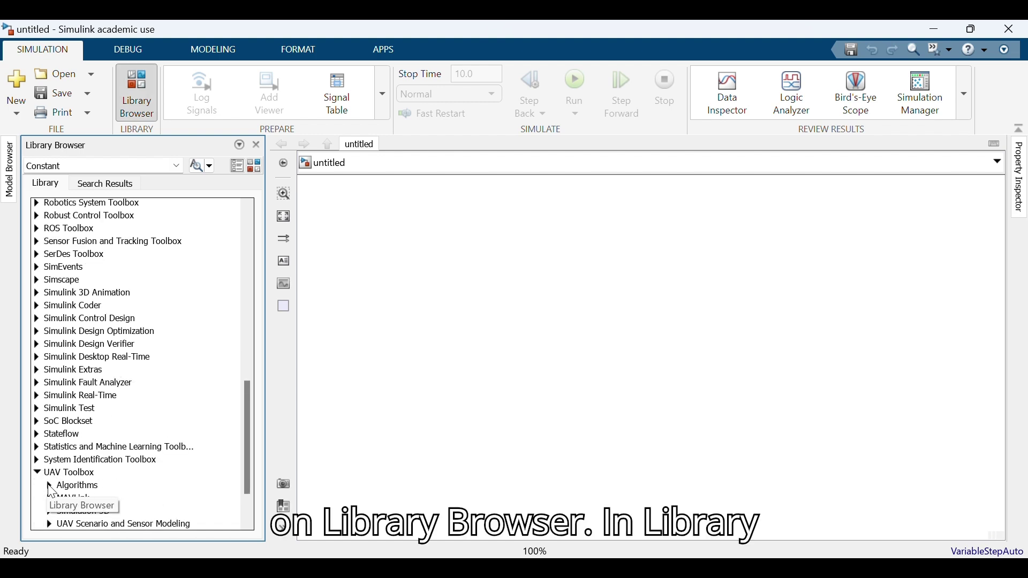
left_click(49, 486)
left_click(109, 499)
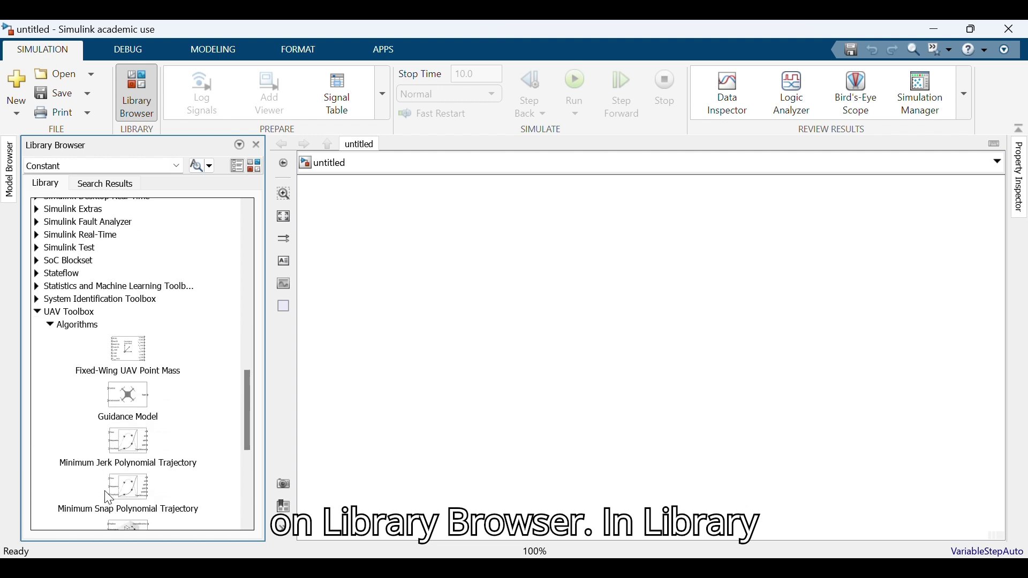
left_click_drag(137, 395, 723, 330)
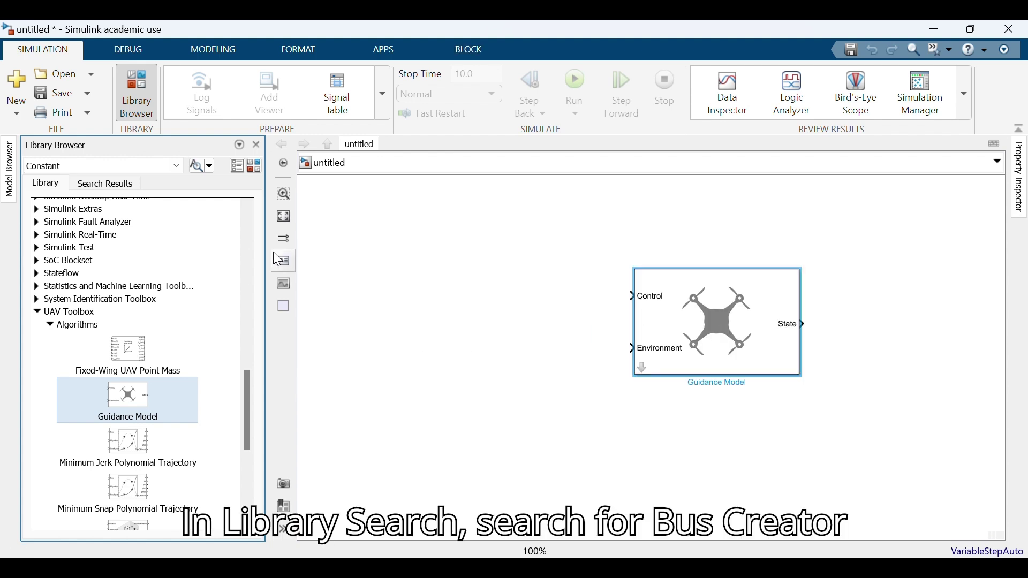
Search the block library for "bus creator" and place a Bus Creator beside the Guidance Model's Control input.
left_click(90, 162)
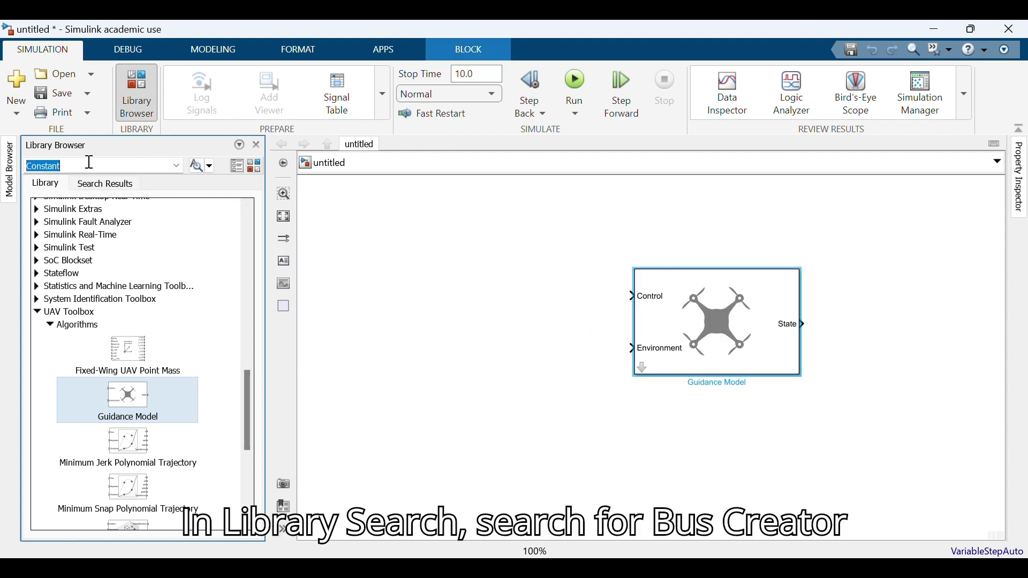
type("bus")
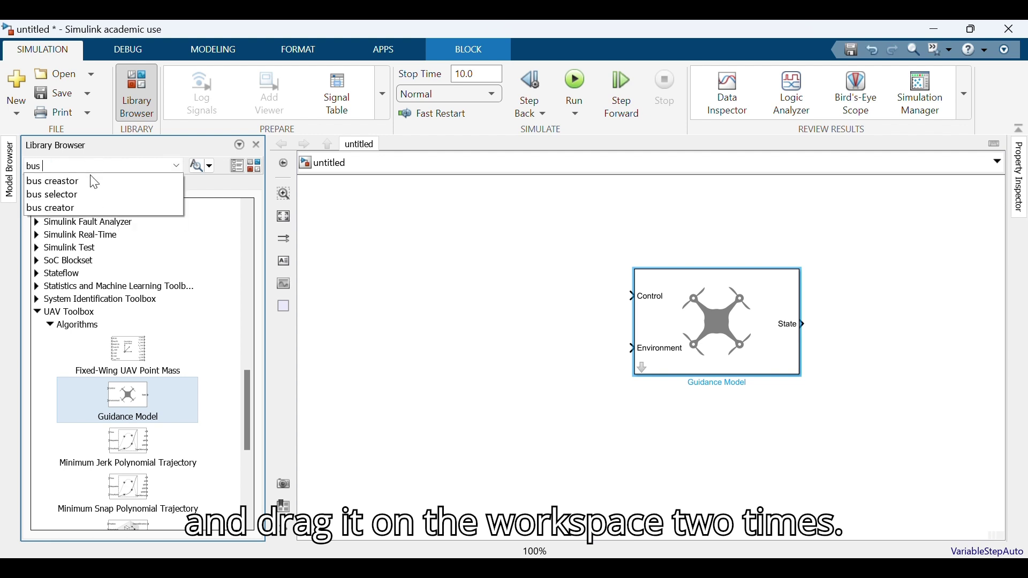
left_click(83, 208)
key("Return")
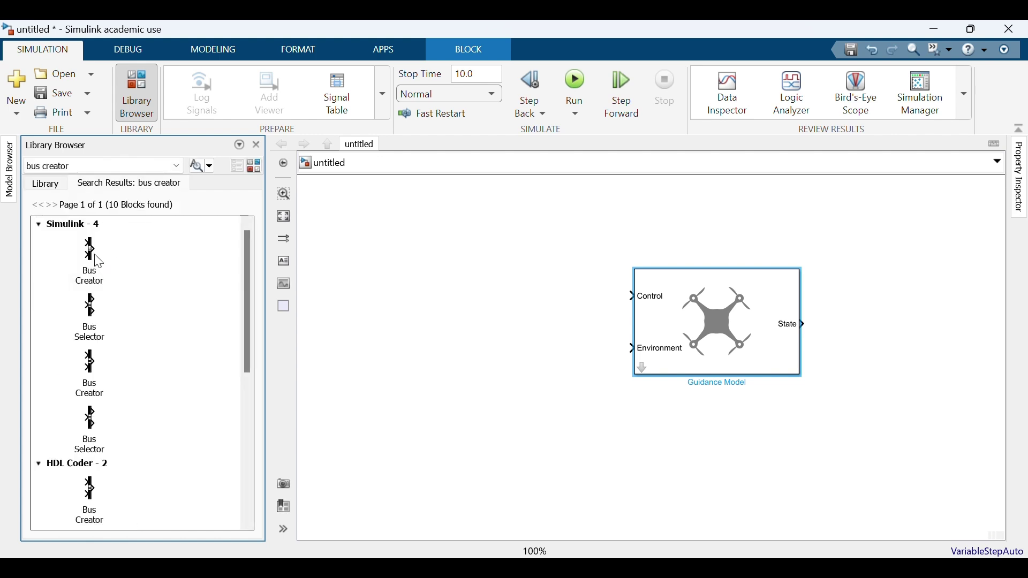
left_click_drag(95, 255, 567, 304)
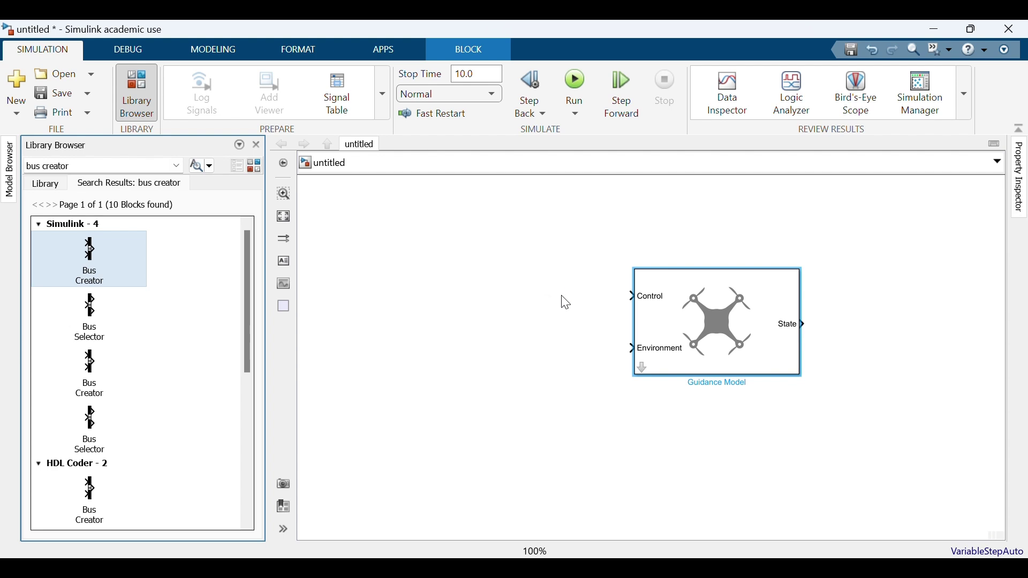
left_click_drag(566, 304, 554, 303)
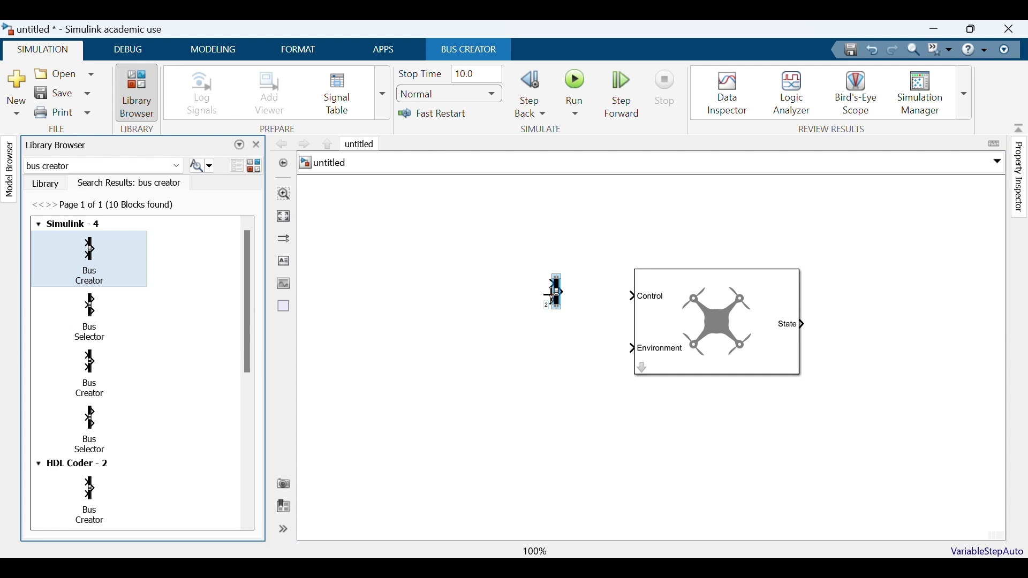
Set the Bus Creator's number of inputs to 4.
double_click(557, 292)
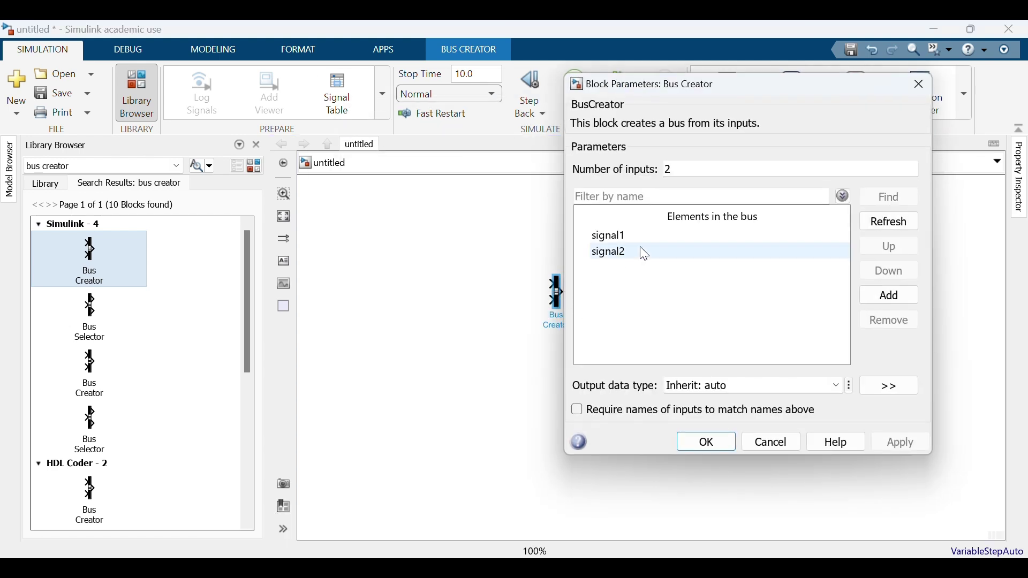
double_click(711, 172)
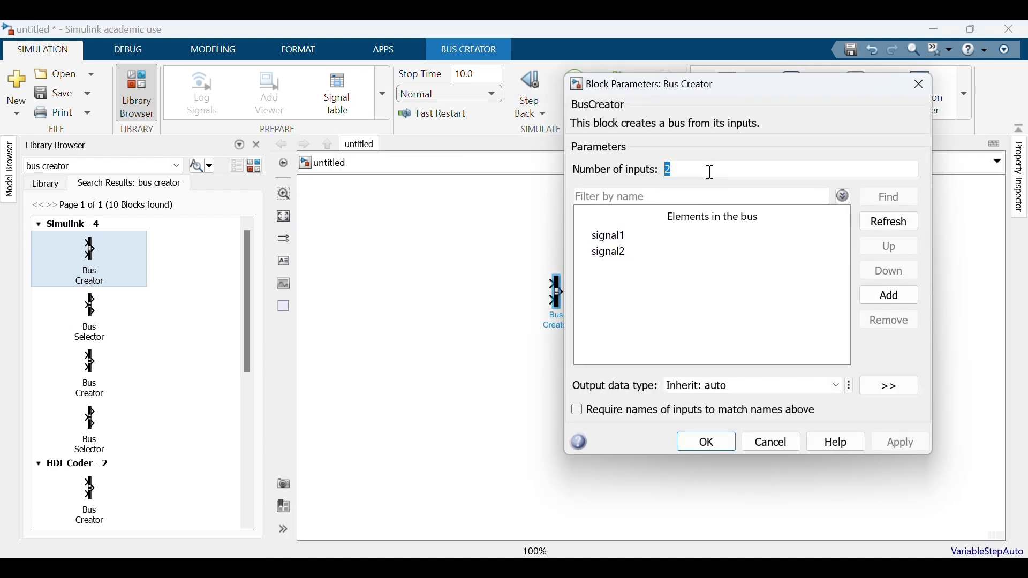
type("4")
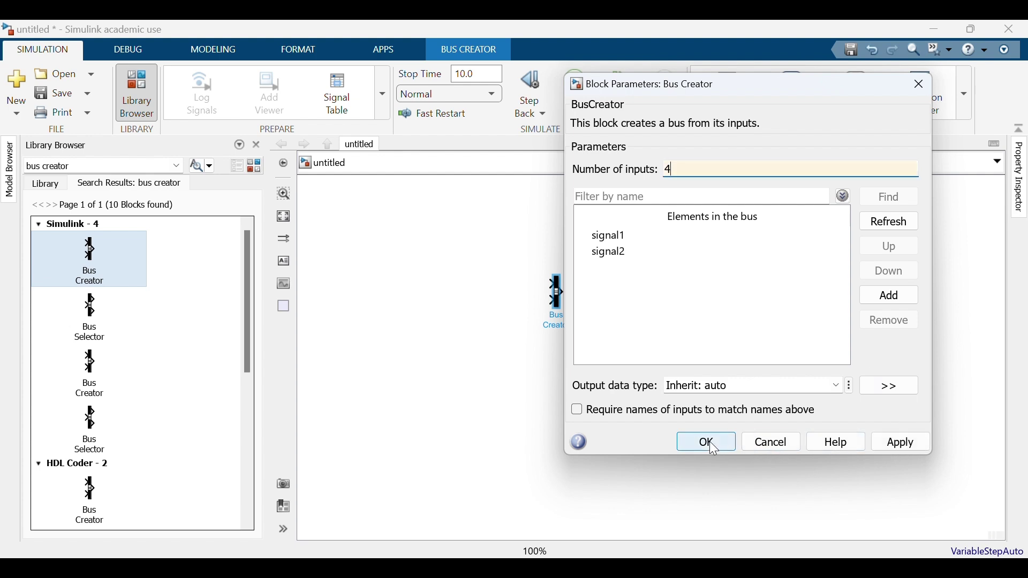
left_click(900, 442)
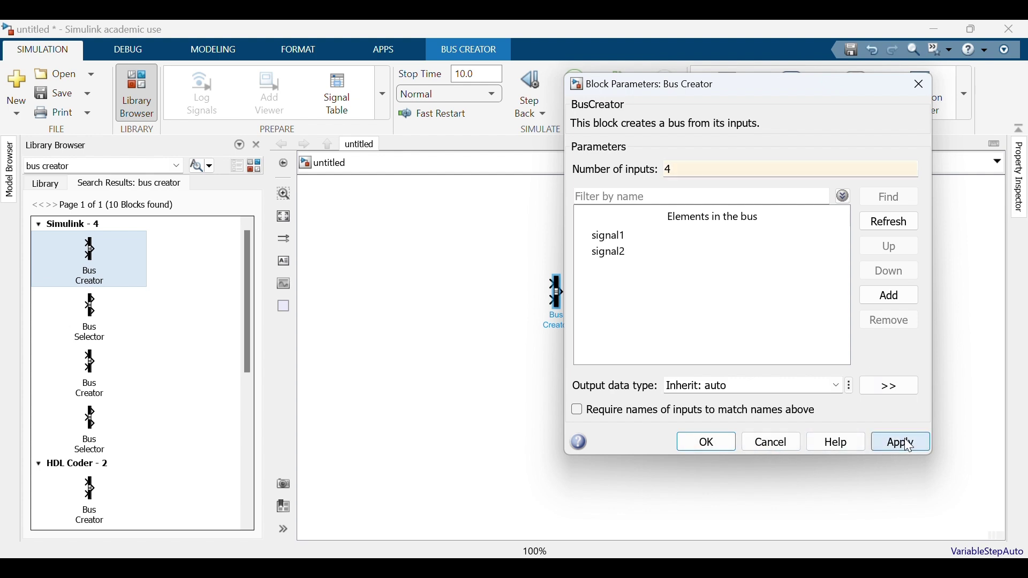
left_click(728, 442)
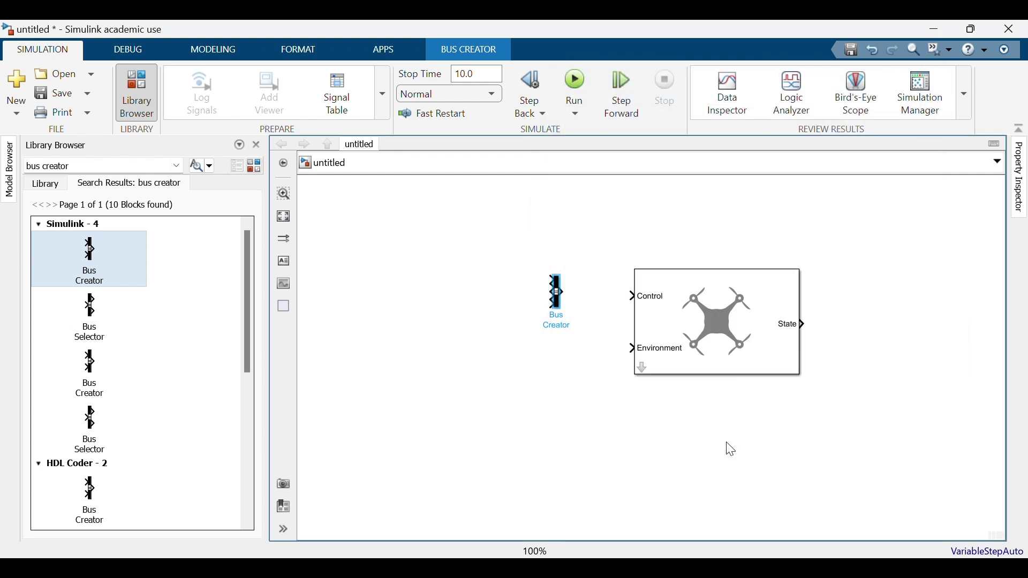
Enlarge the four-input Bus Creator vertically and connect its output to the Guidance Model's Control input.
left_click(556, 352)
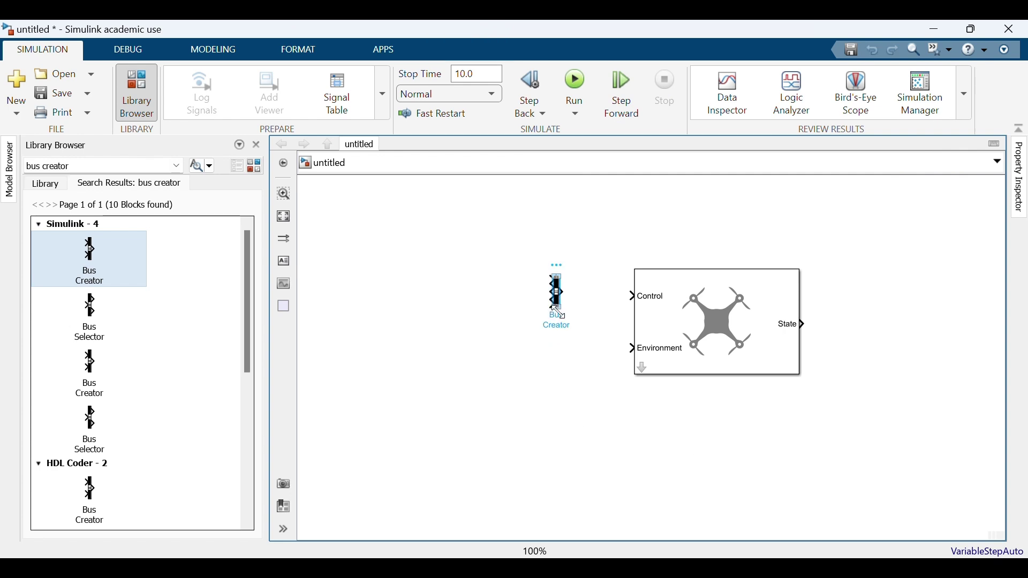
left_click_drag(558, 311, 560, 375)
left_click(563, 322)
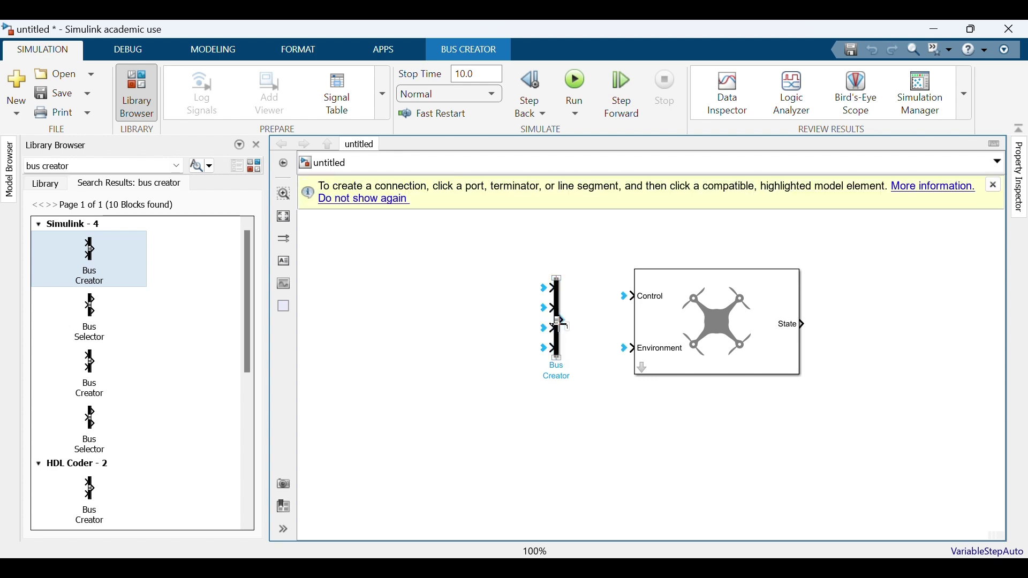
left_click(568, 342)
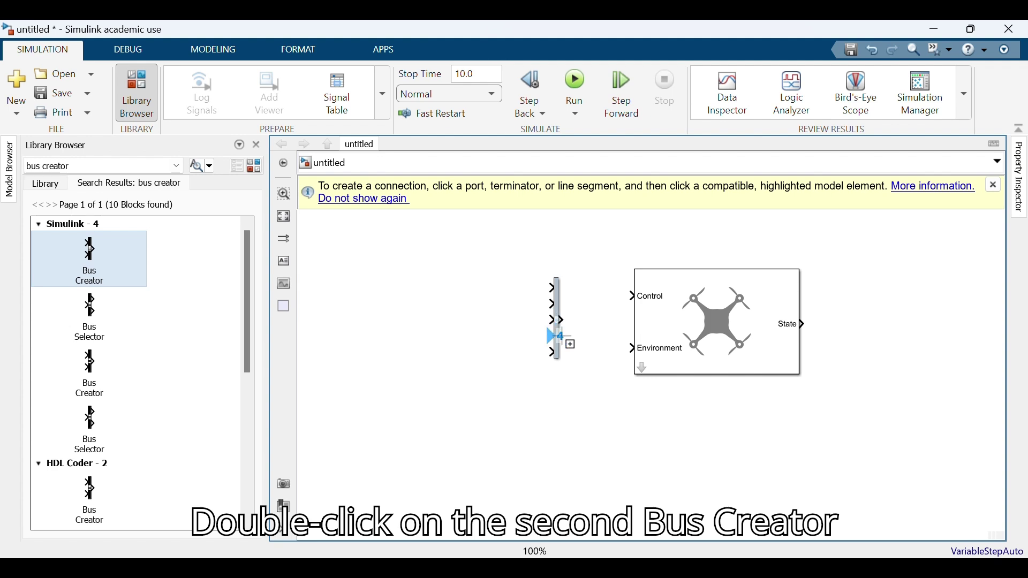
left_click_drag(556, 348, 564, 327)
left_click(619, 296)
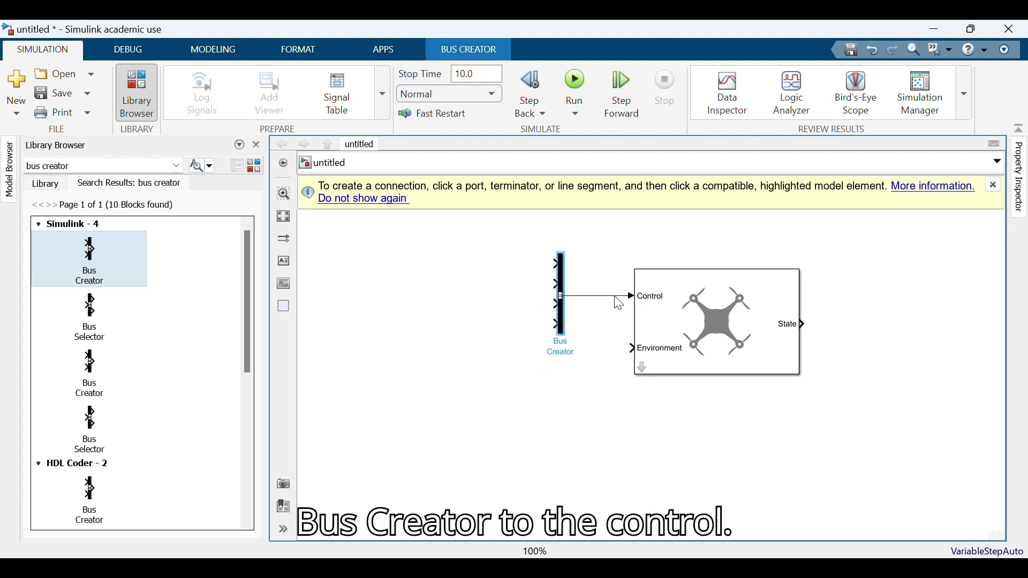
left_click(435, 323)
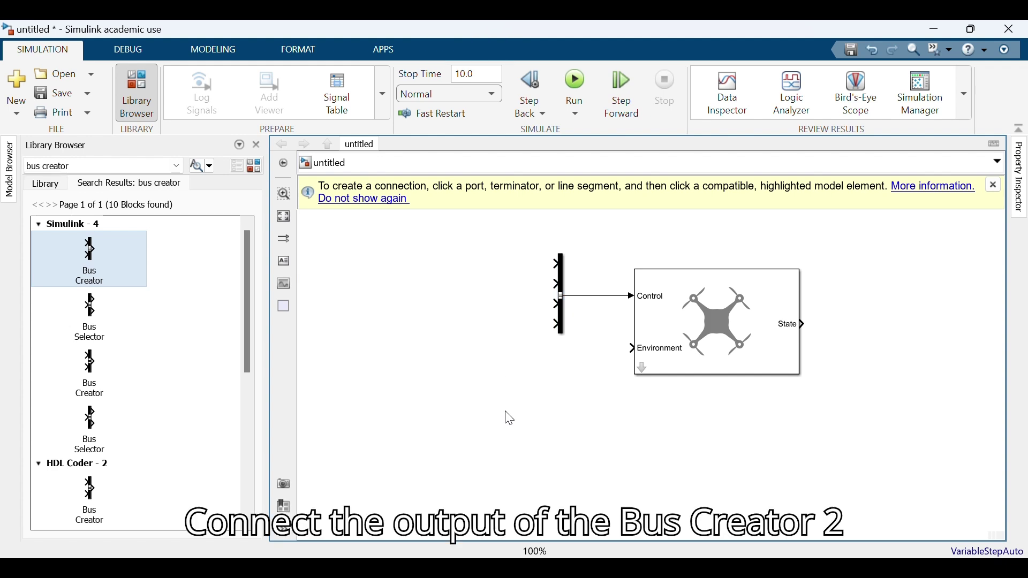
Add a second Bus Creator with 1 input below the first and connect it to the Guidance Model's Environment input.
left_click_drag(86, 250, 564, 390)
double_click(562, 393)
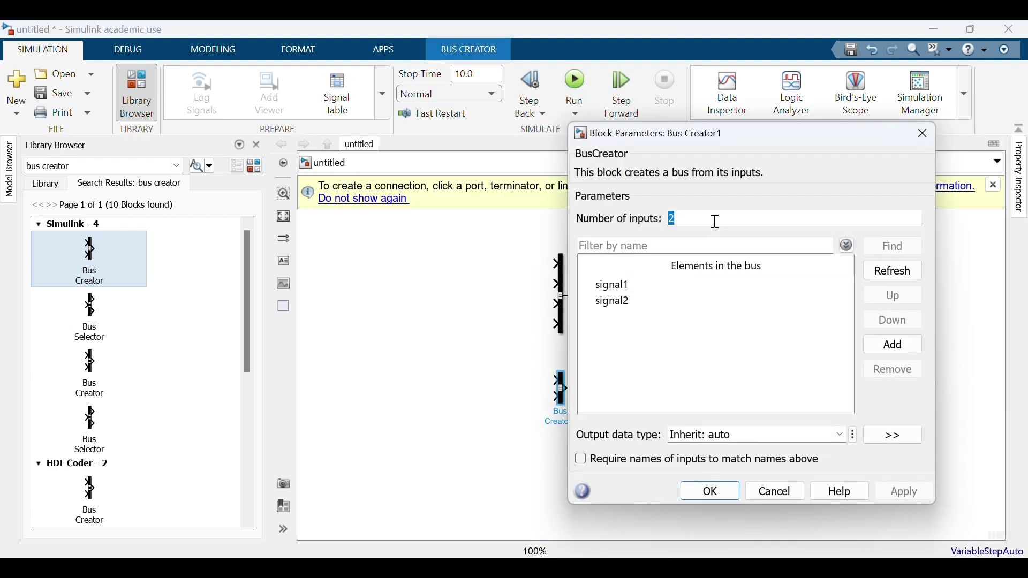
type("1")
left_click(888, 491)
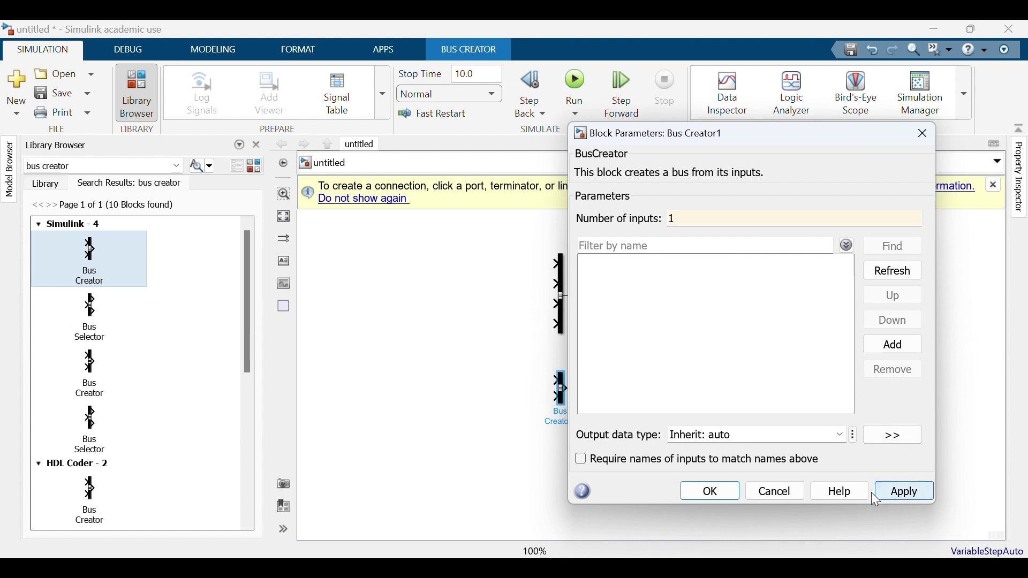
left_click(714, 494)
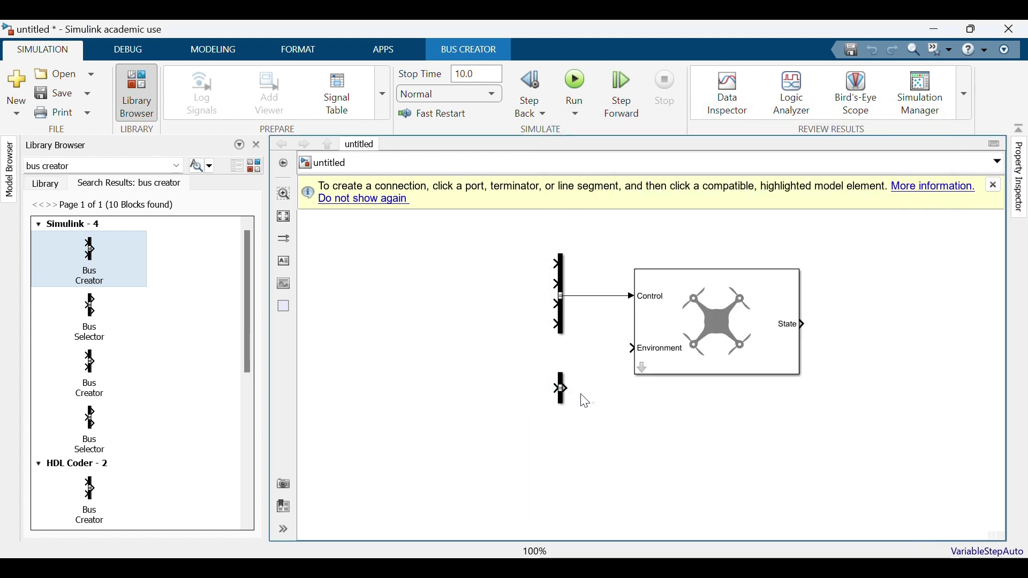
mouse_move(565, 389)
left_mouse_down()
mouse_move(602, 356)
mouse_move(632, 347)
left_mouse_up()
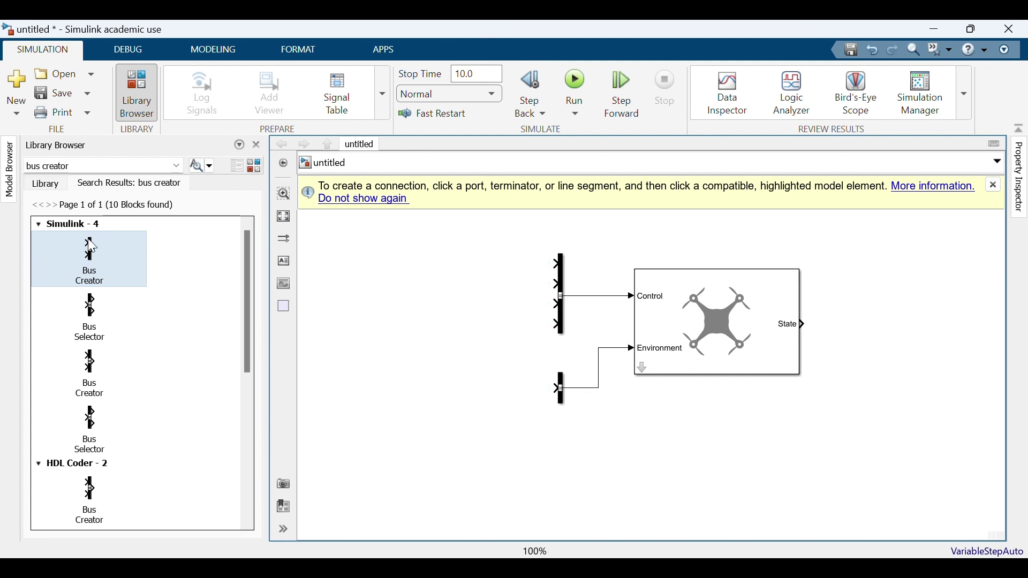
Search the block library for "ramp" and place the Simulink Ramp block level with the first Bus Creator's uppermost input.
left_click(98, 167)
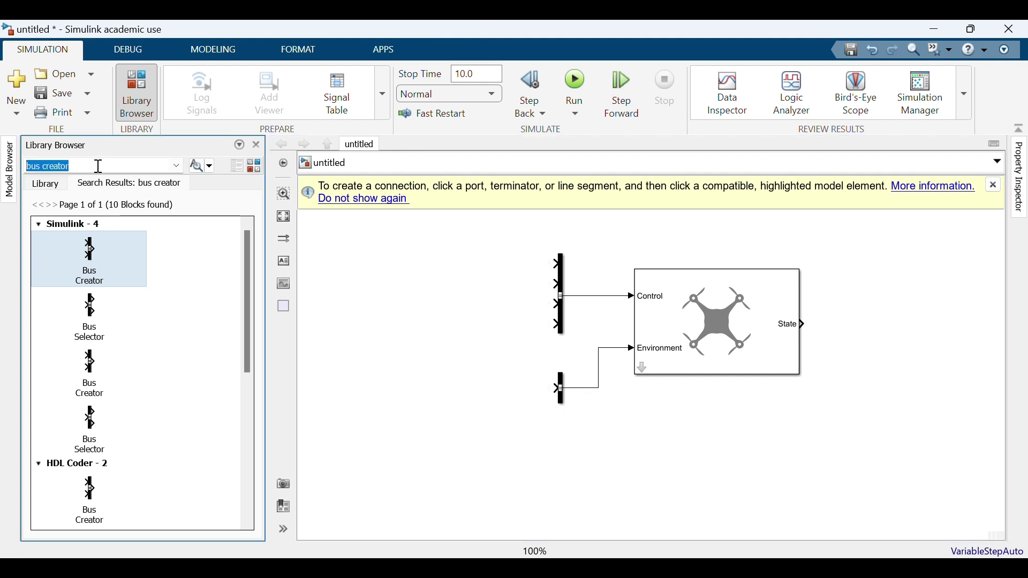
type("ramp")
key("Return")
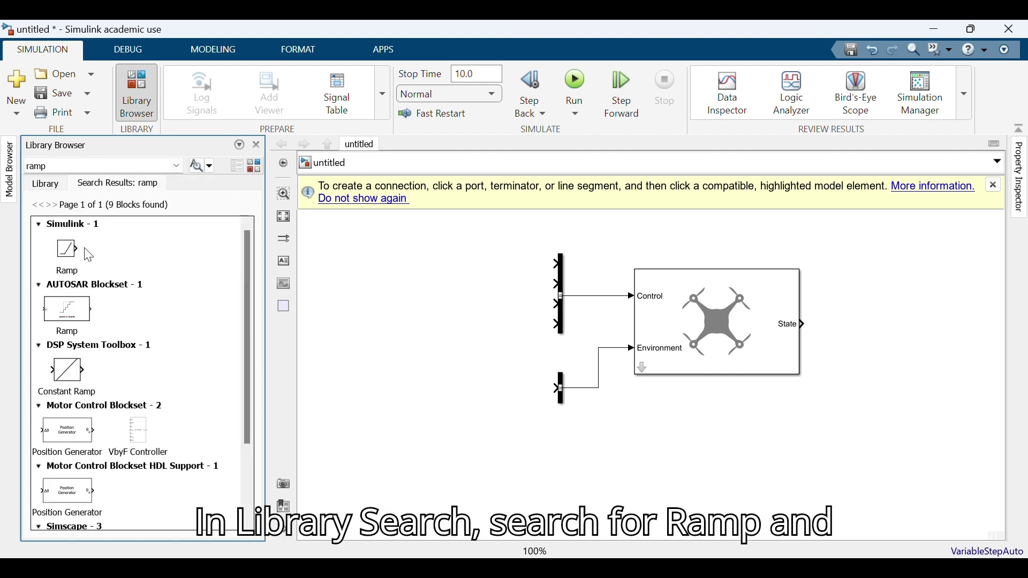
left_click_drag(89, 256, 470, 274)
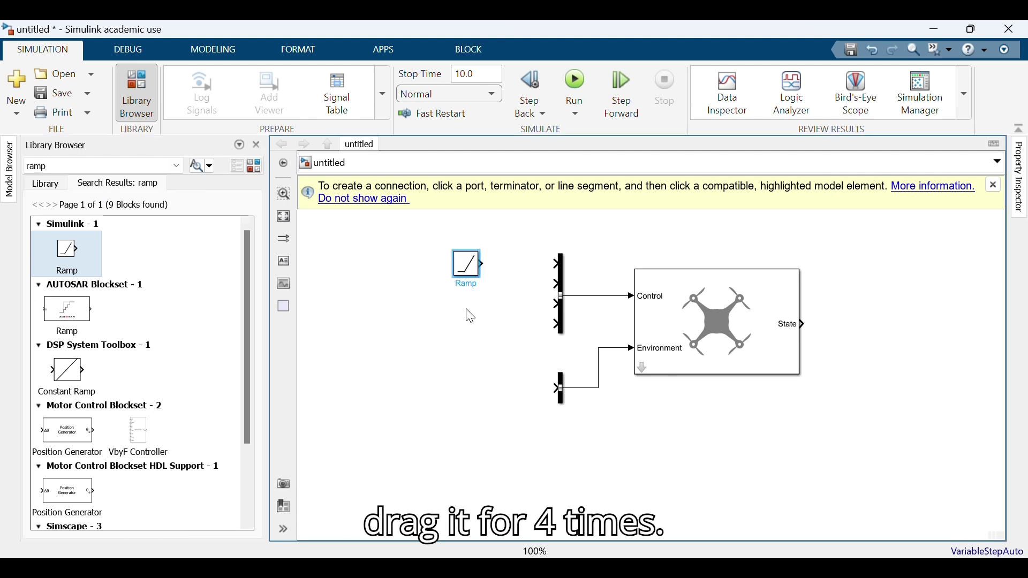
Add four Simulink Constant blocks in a column below the Ramp and connect the lowest one to the single-input Bus Creator.
double_click(78, 170)
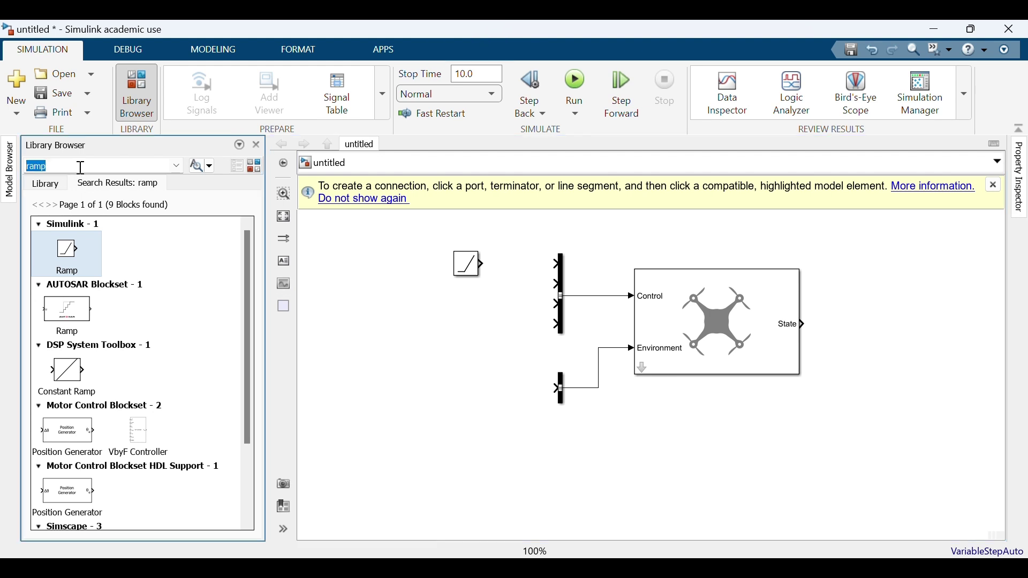
type("con")
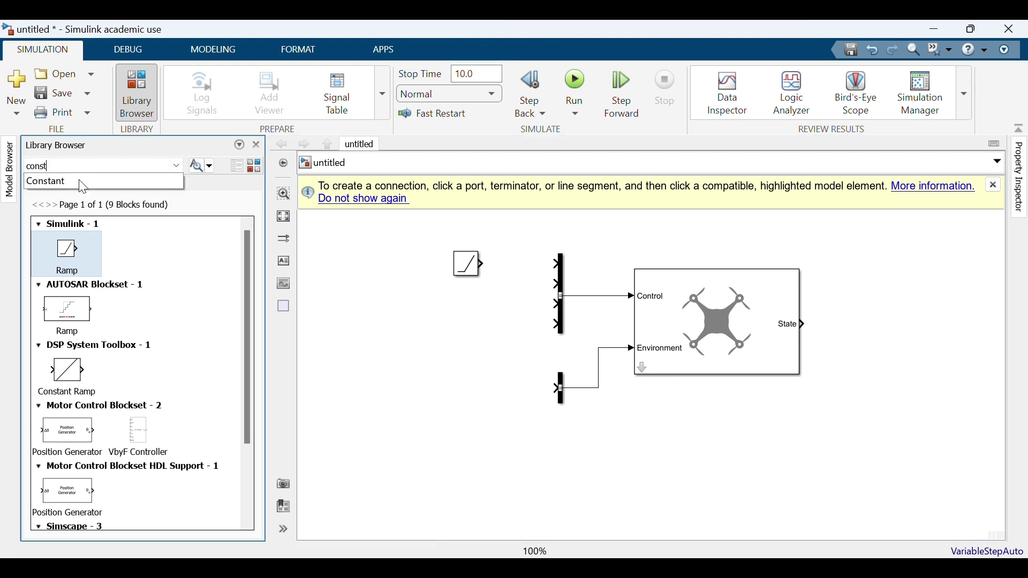
type("st")
left_click(83, 183)
key("Return")
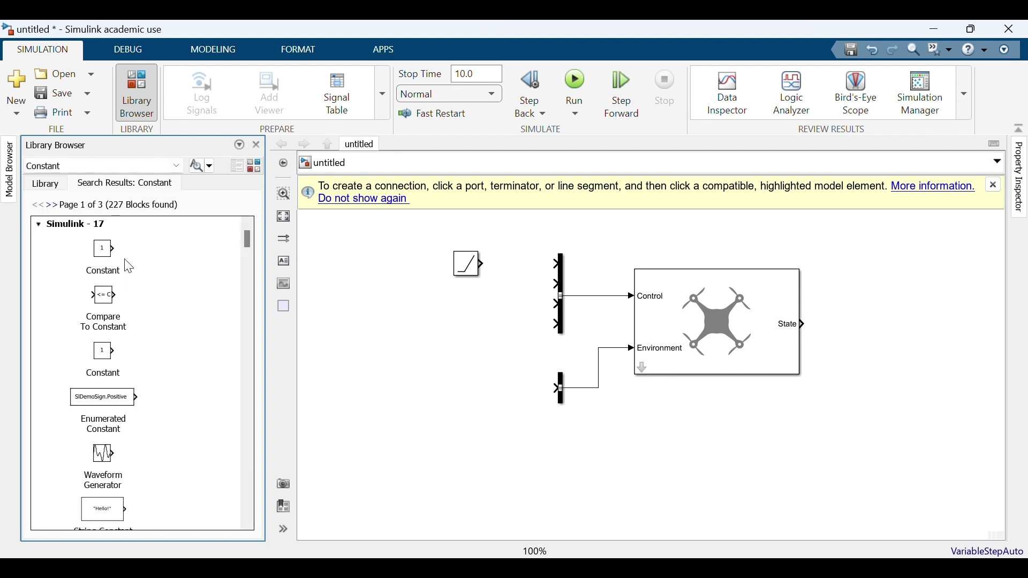
left_click_drag(109, 254, 472, 309)
left_click_drag(111, 249, 468, 339)
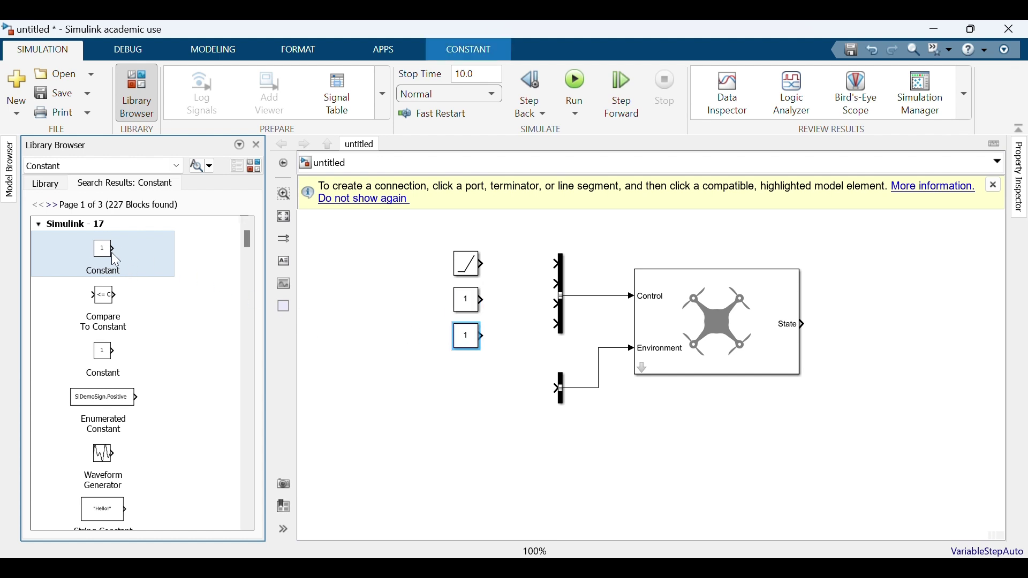
left_click_drag(113, 255, 474, 375)
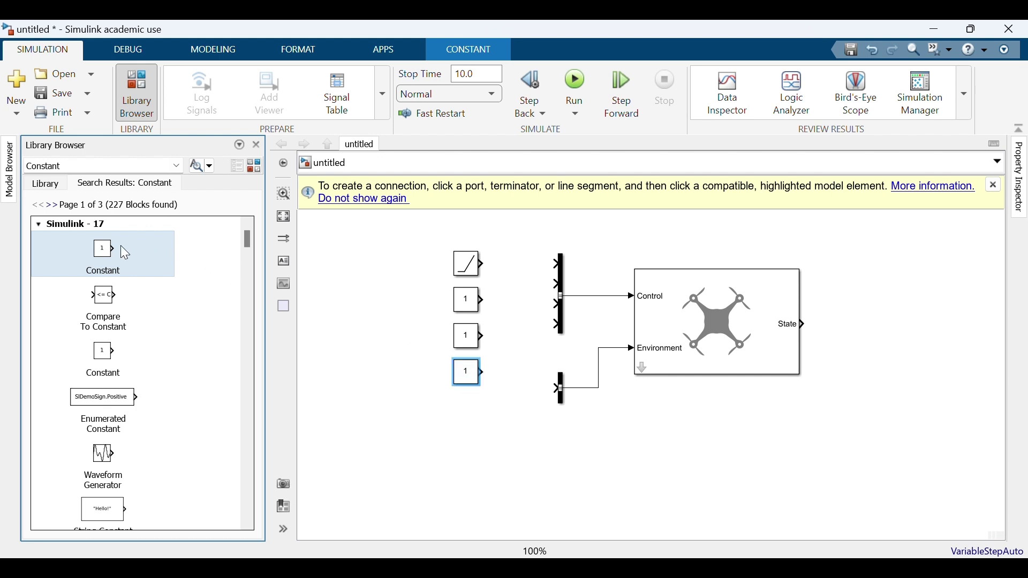
mouse_move(106, 249)
left_mouse_down()
mouse_move(241, 306)
mouse_move(443, 434)
mouse_move(477, 439)
mouse_move(558, 389)
left_mouse_up()
left_click(548, 436)
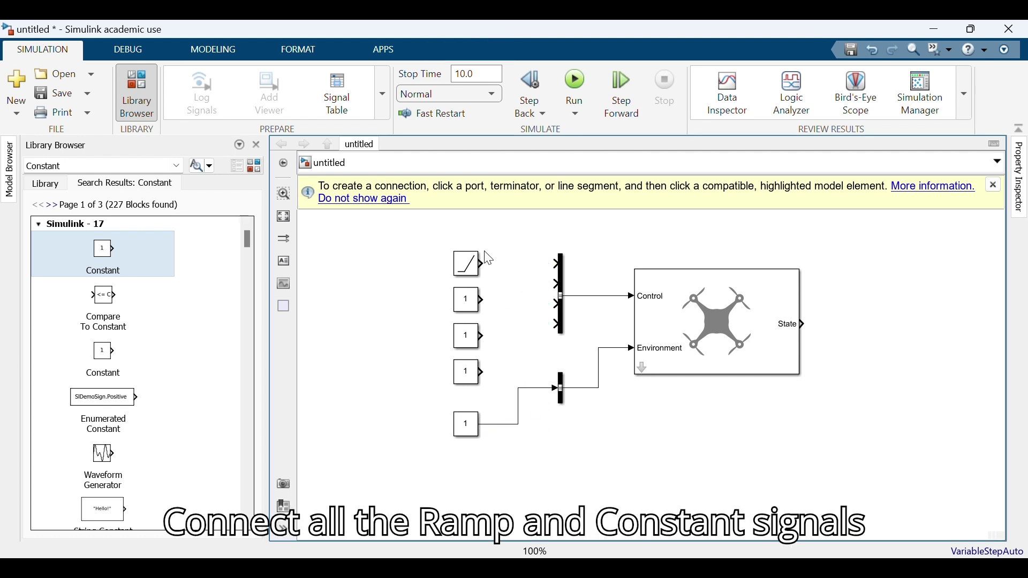
Connect the Ramp and the three Constant blocks below it, in order, to the four inputs of the upper Bus Creator.
left_click_drag(481, 264, 557, 264)
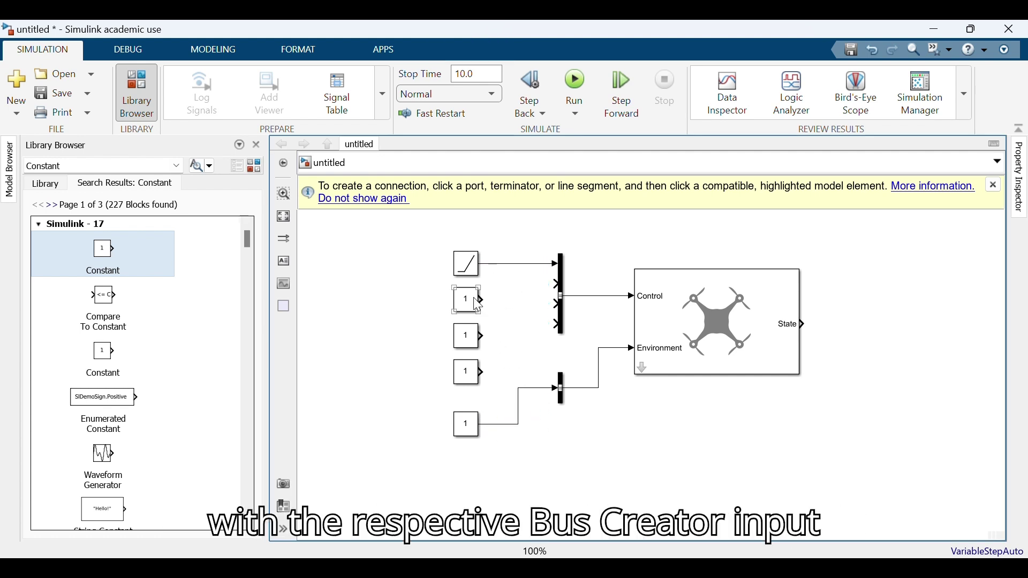
left_click_drag(487, 300, 557, 283)
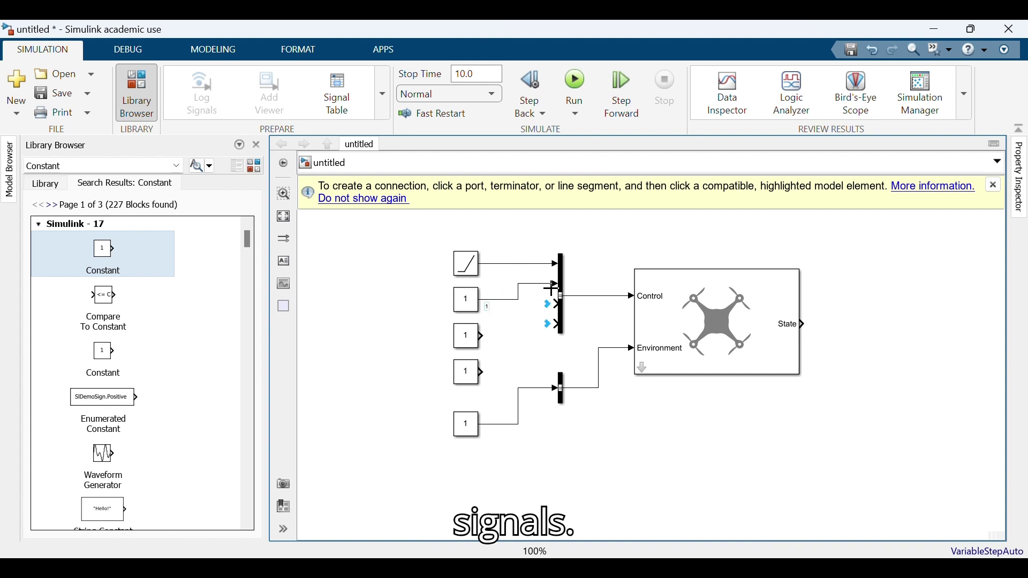
left_click_drag(485, 337, 556, 304)
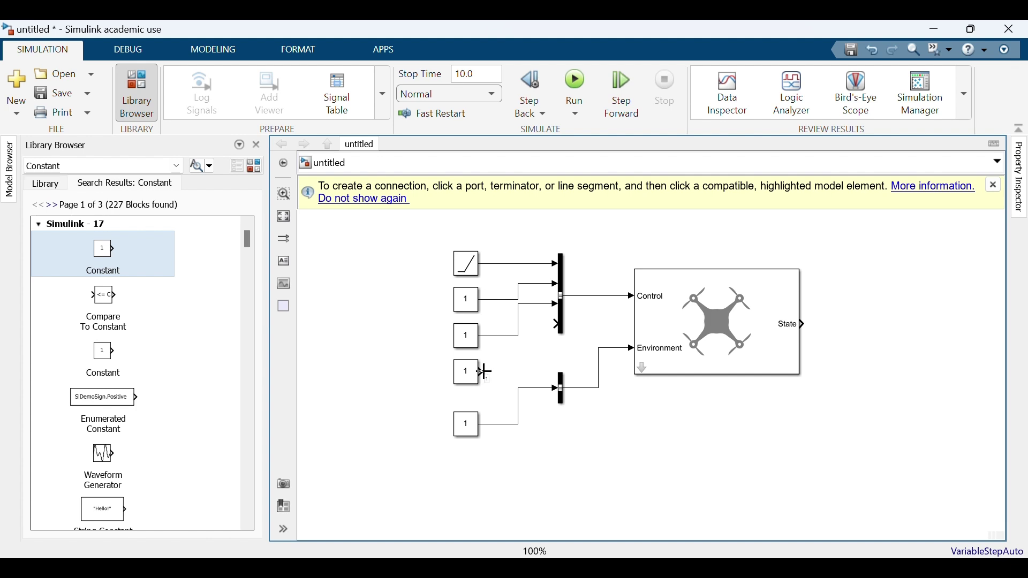
mouse_move(485, 373)
left_mouse_down()
mouse_move(552, 324)
mouse_move(530, 328)
mouse_move(531, 379)
mouse_move(560, 417)
left_mouse_up()
Move the single-input Bus Creator down until it is level with the lowest Constant block.
left_click(561, 389)
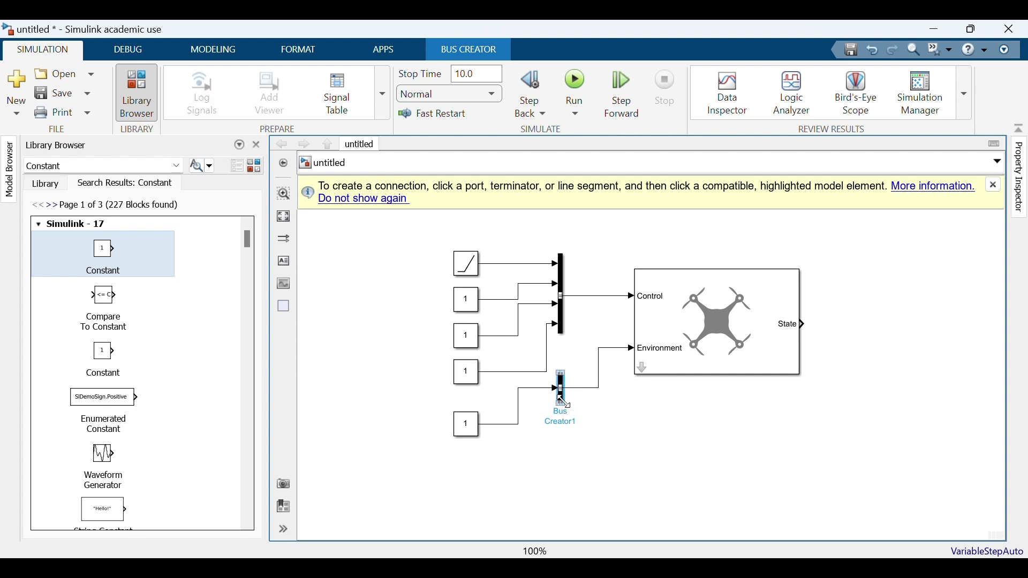
left_click_drag(568, 402, 573, 440)
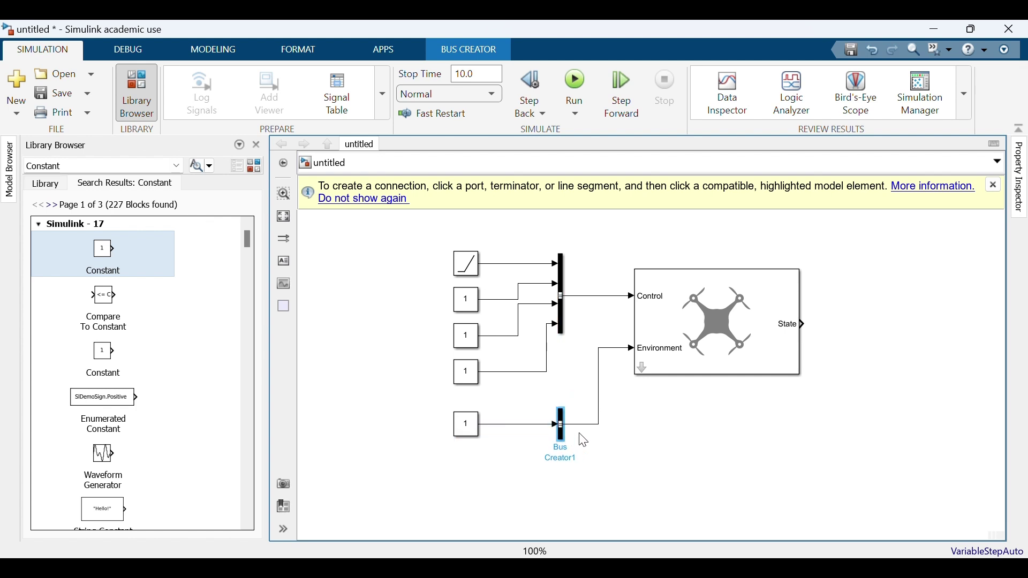
left_click(624, 414)
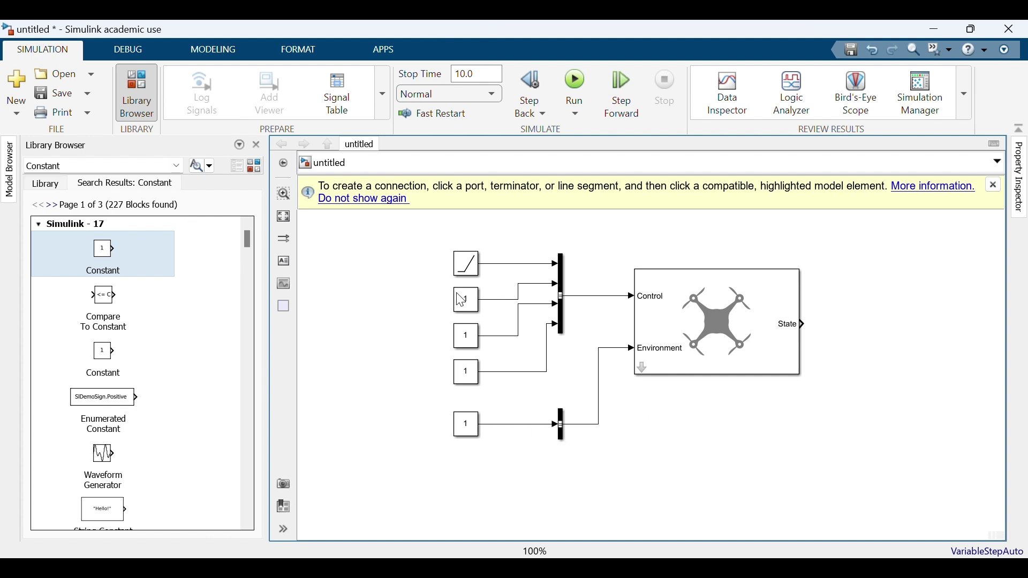
Set the Ramp block's slope to 3.
double_click(467, 263)
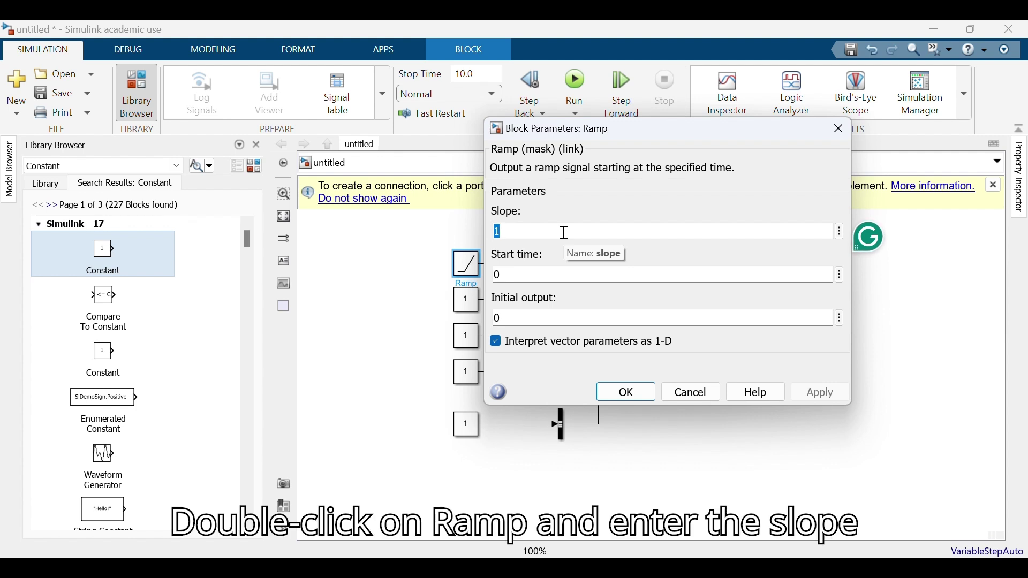
type("3")
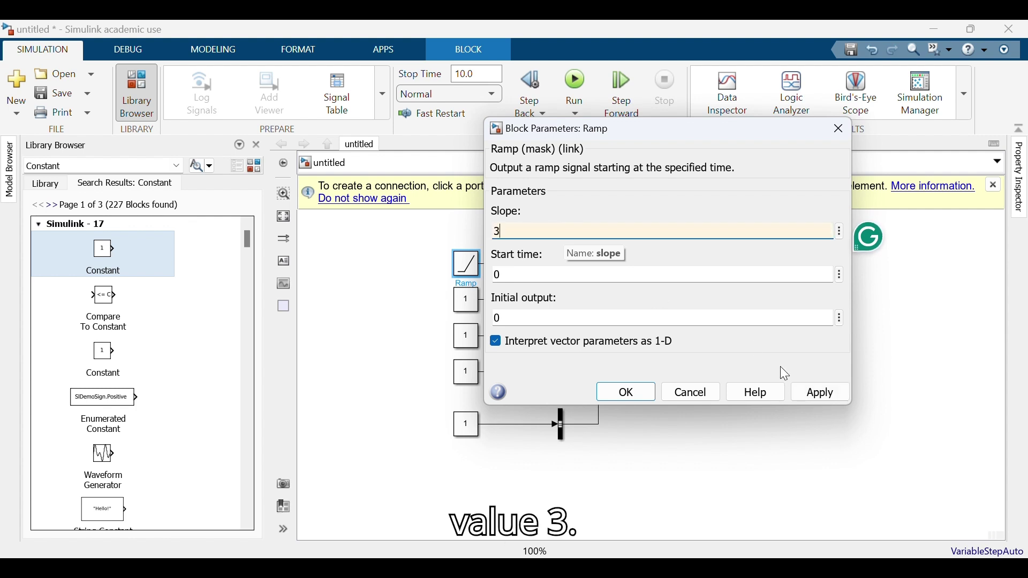
left_click(816, 393)
left_click(599, 394)
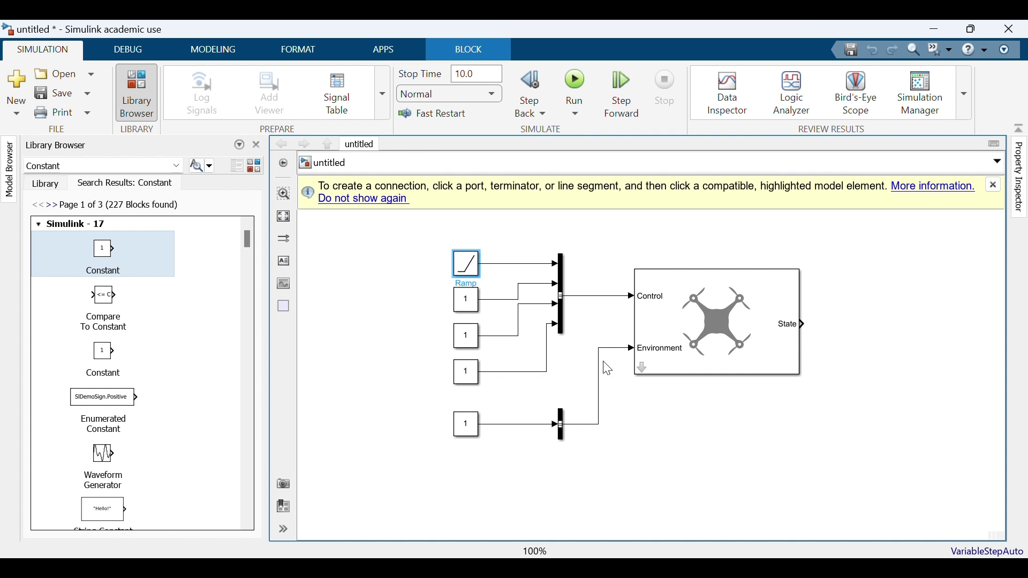
left_click(565, 378)
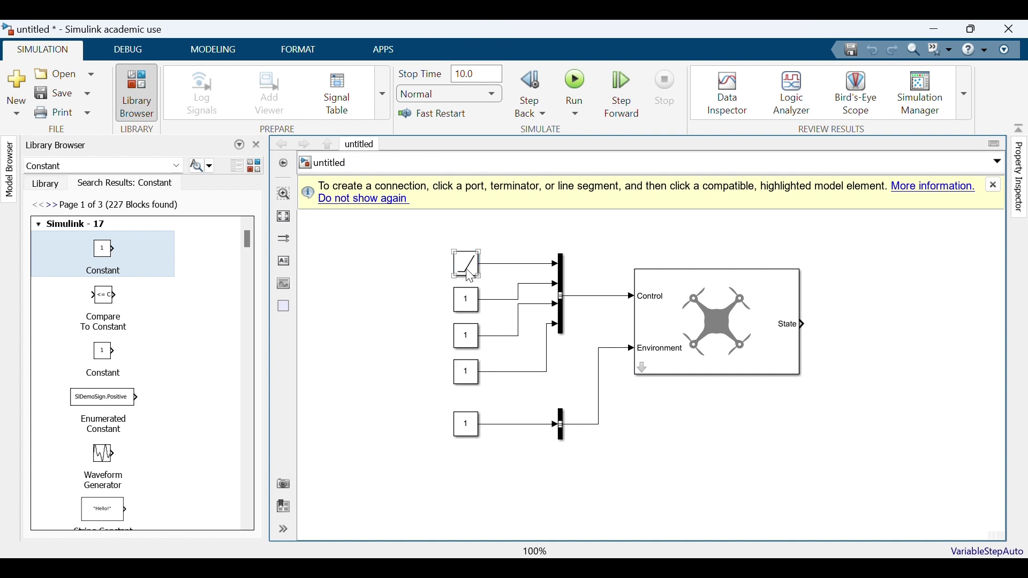
Name the signal from the Ramp block to the upper Bus Creator "Roll".
left_click(504, 265)
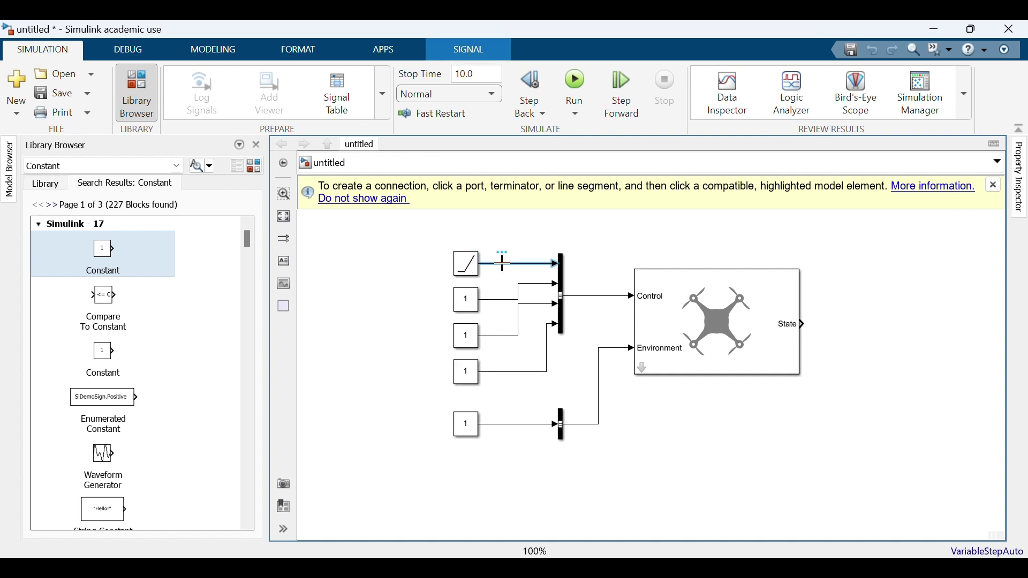
right_click(502, 262)
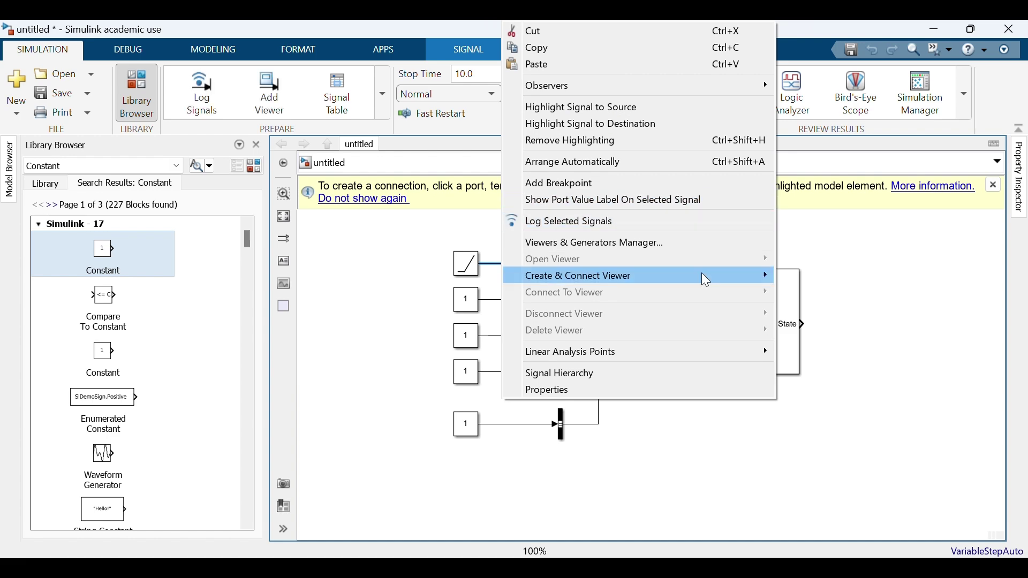
left_click(632, 387)
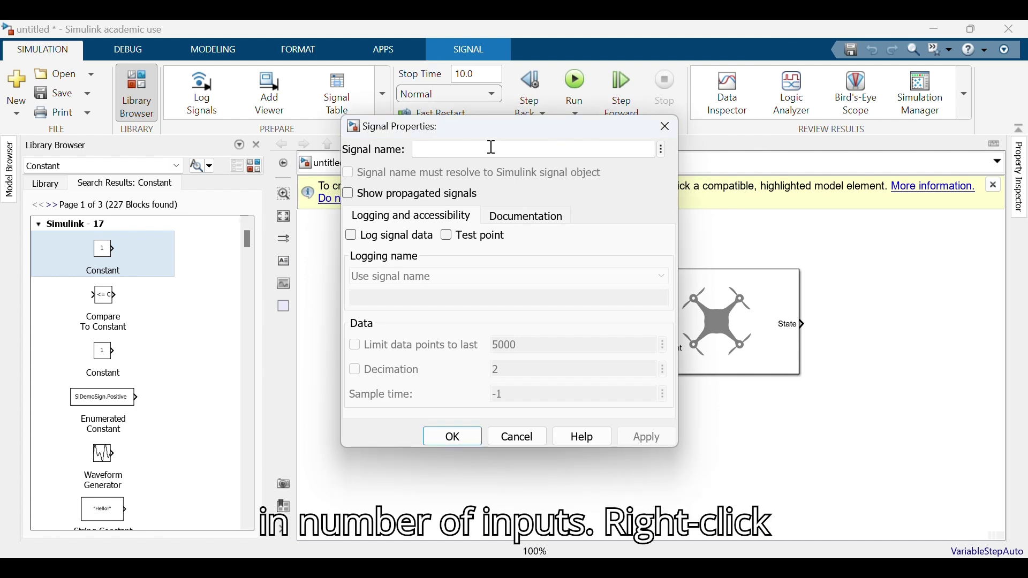
type("Roll")
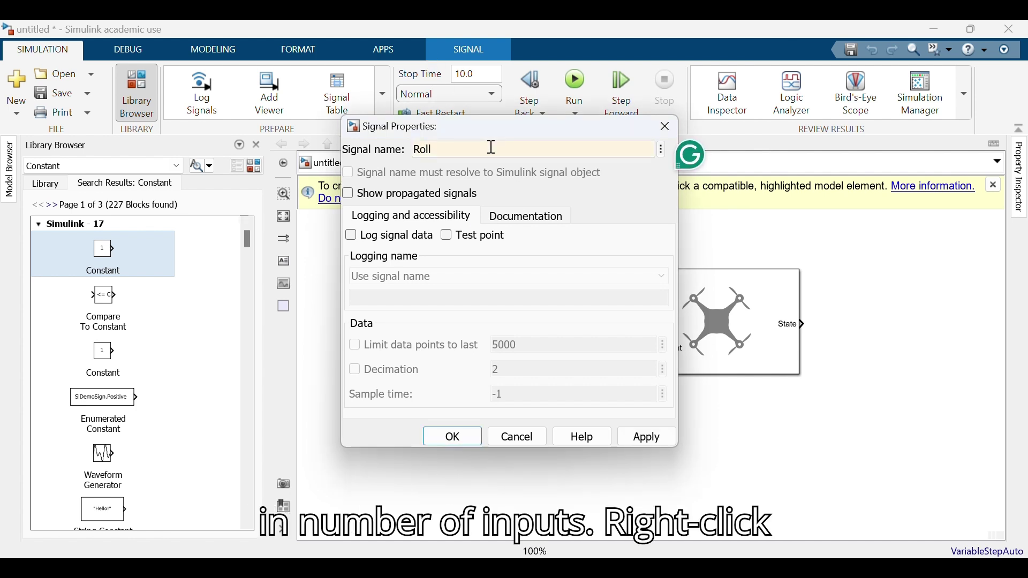
left_click(639, 439)
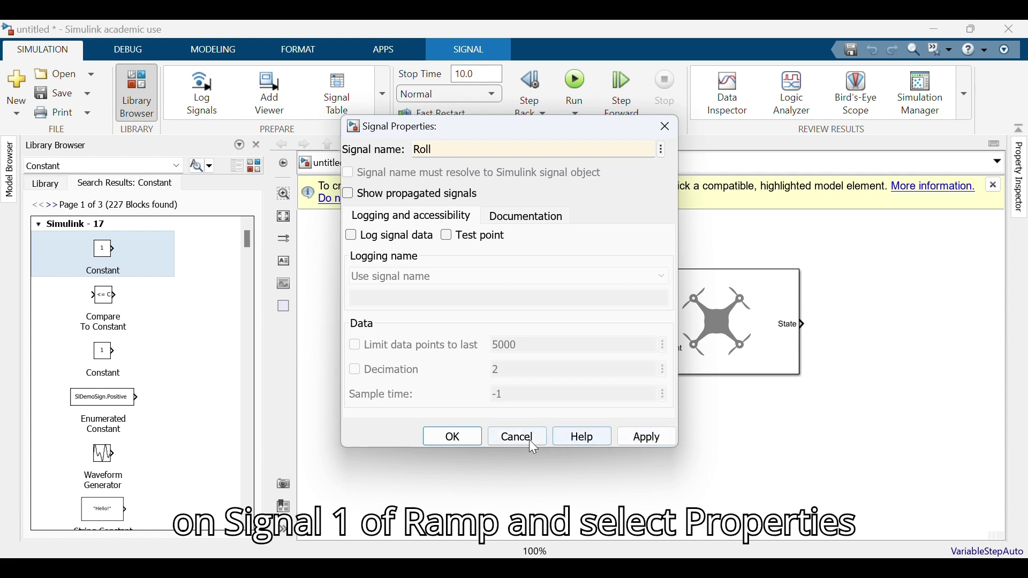
left_click(474, 441)
Name the signal from the first Constant block below the Ramp "Pitch".
left_click(509, 305)
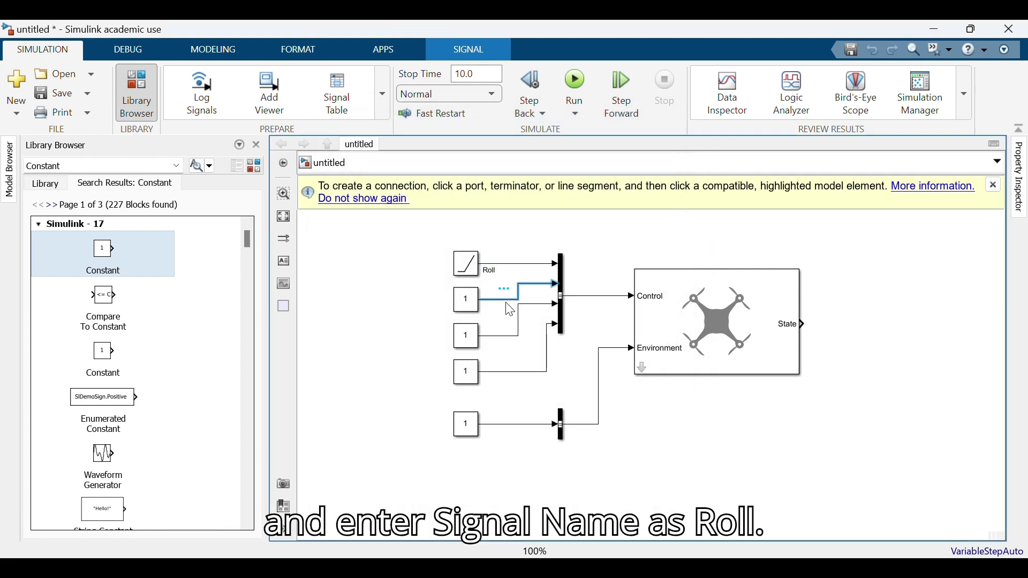
right_click(507, 303)
left_click(628, 389)
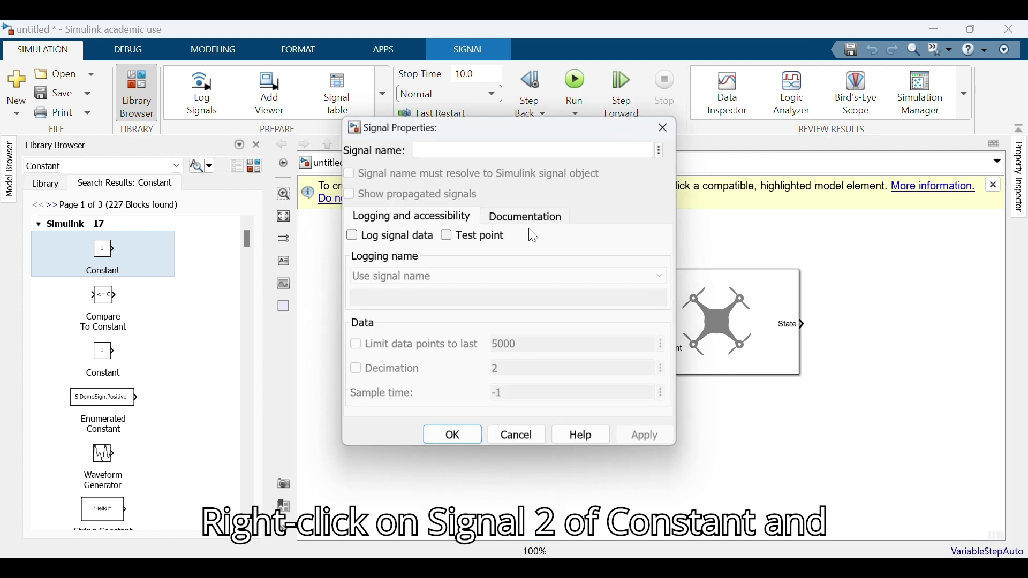
left_click(466, 150)
type("Pitch")
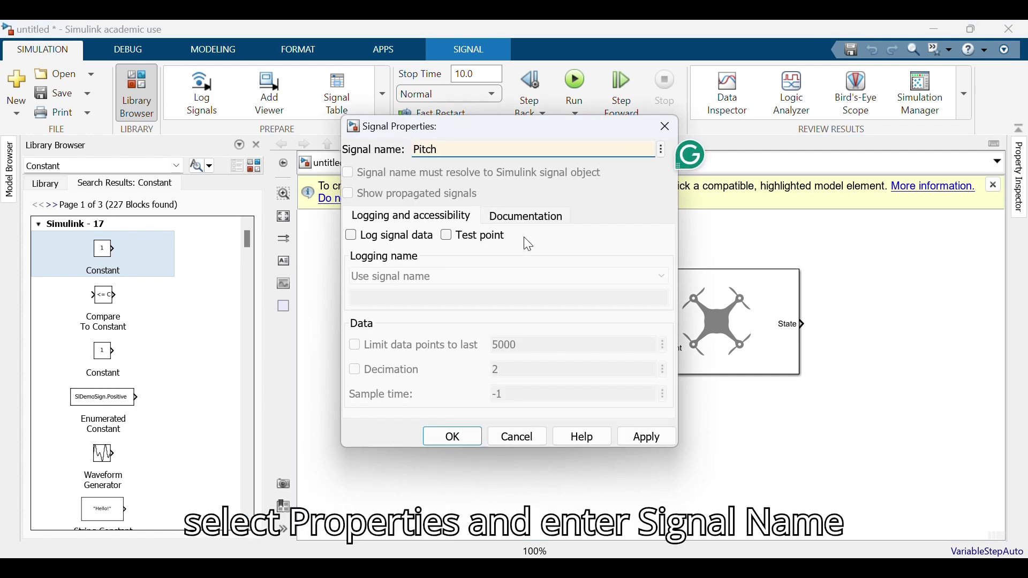
left_click(649, 438)
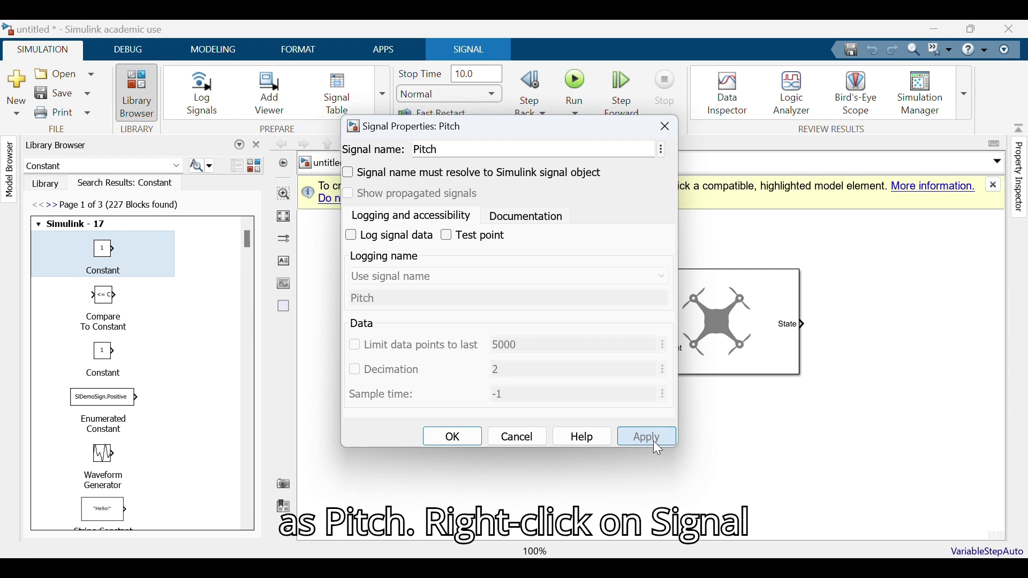
left_click(454, 442)
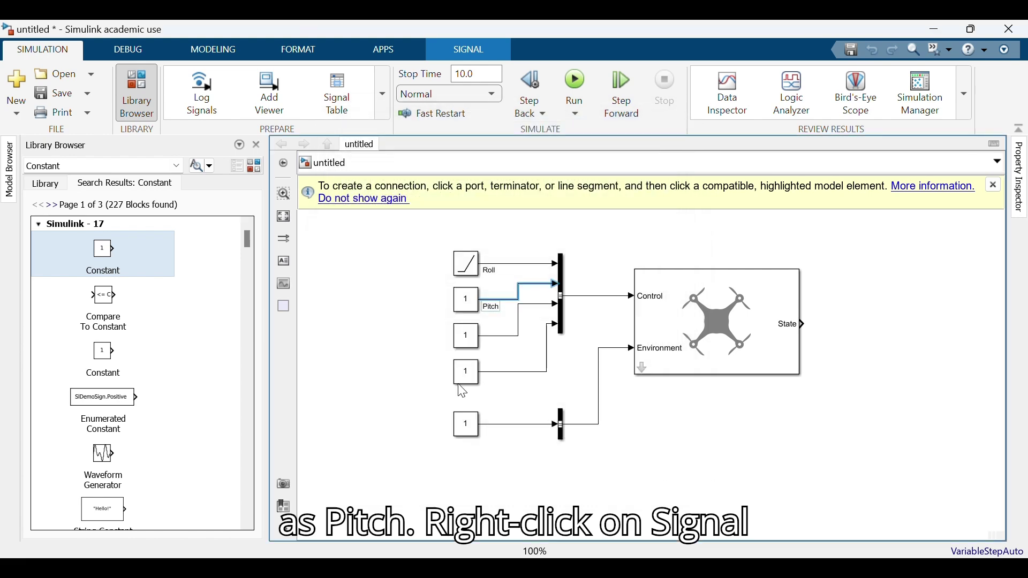
Name the signal leaving the second Constant block, just below the Pitch signal, "YawRate".
left_click(516, 346)
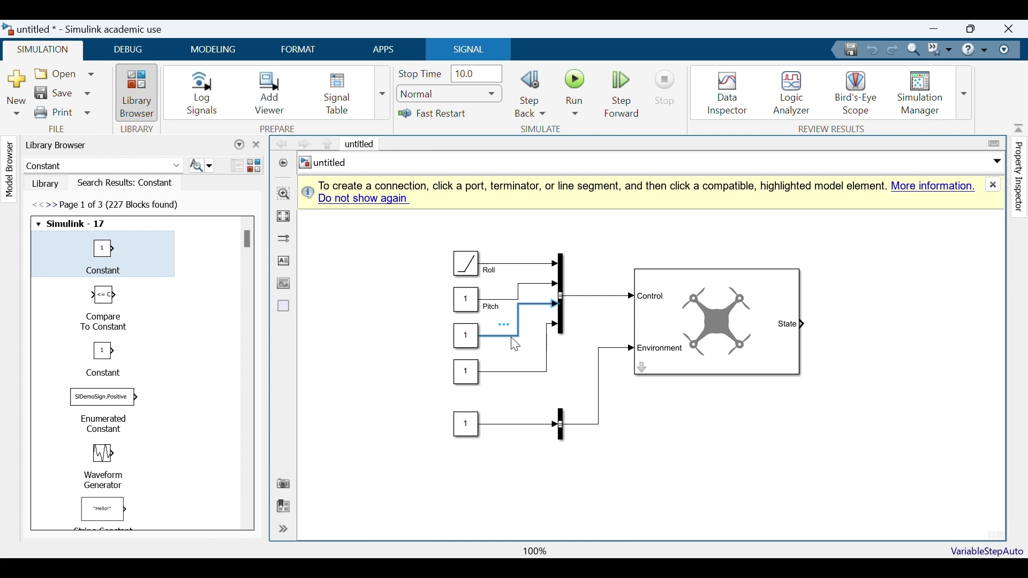
right_click(511, 337)
left_click(611, 380)
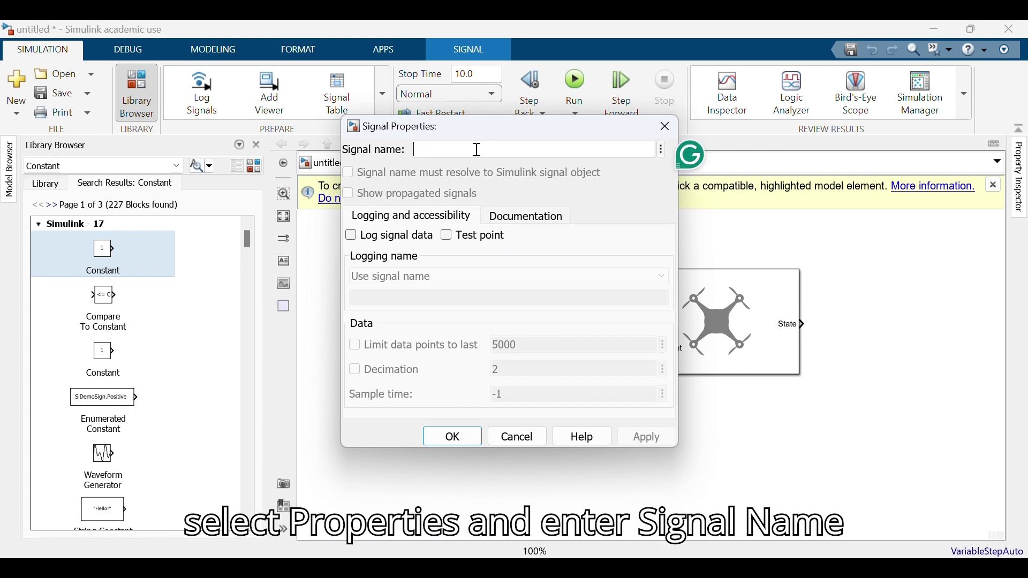
type("YawRate")
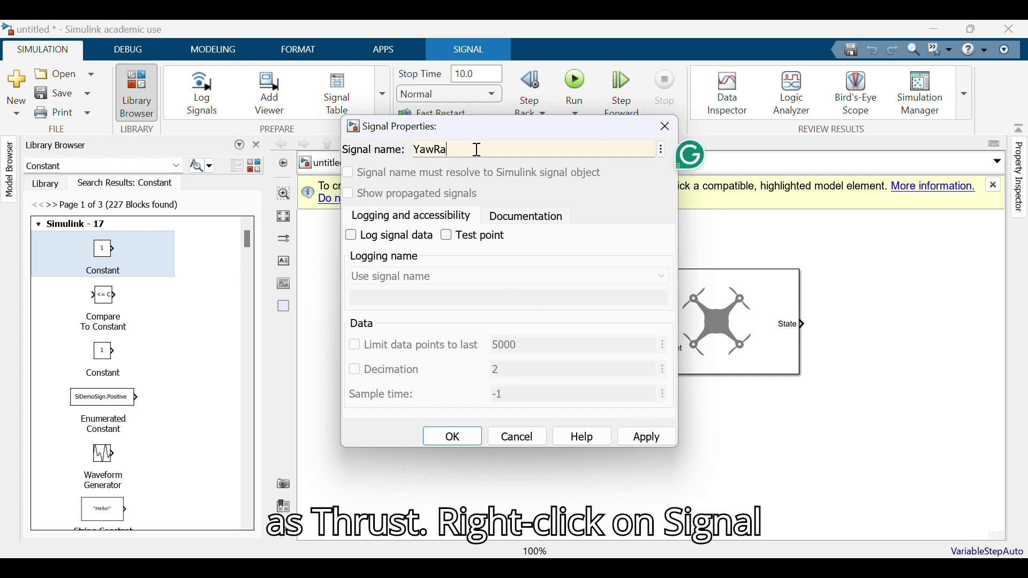
left_click(650, 435)
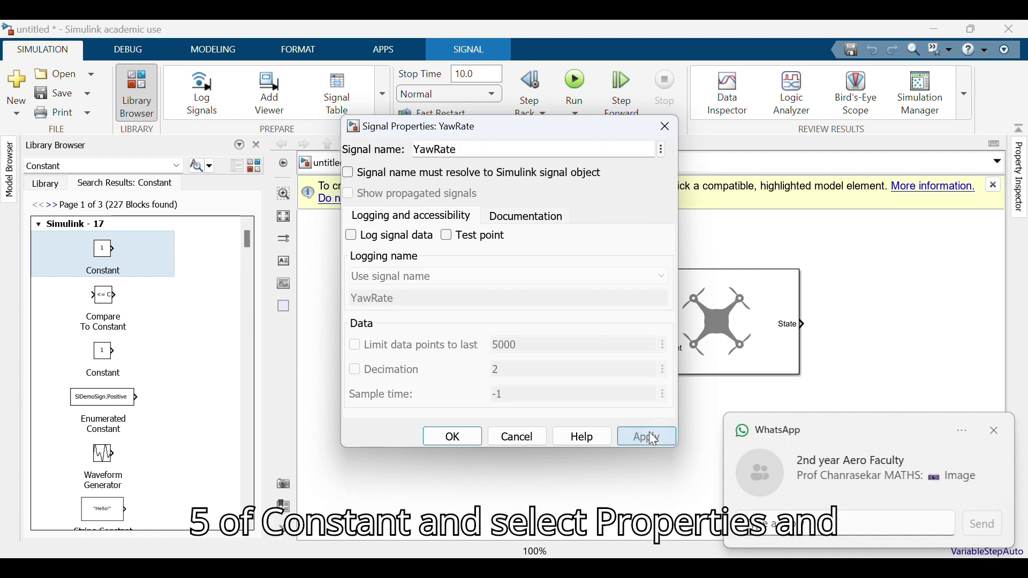
left_click(467, 439)
Name the signal from the third Constant block to the upper Bus Creator's lowest input "Thrust".
left_click(518, 371)
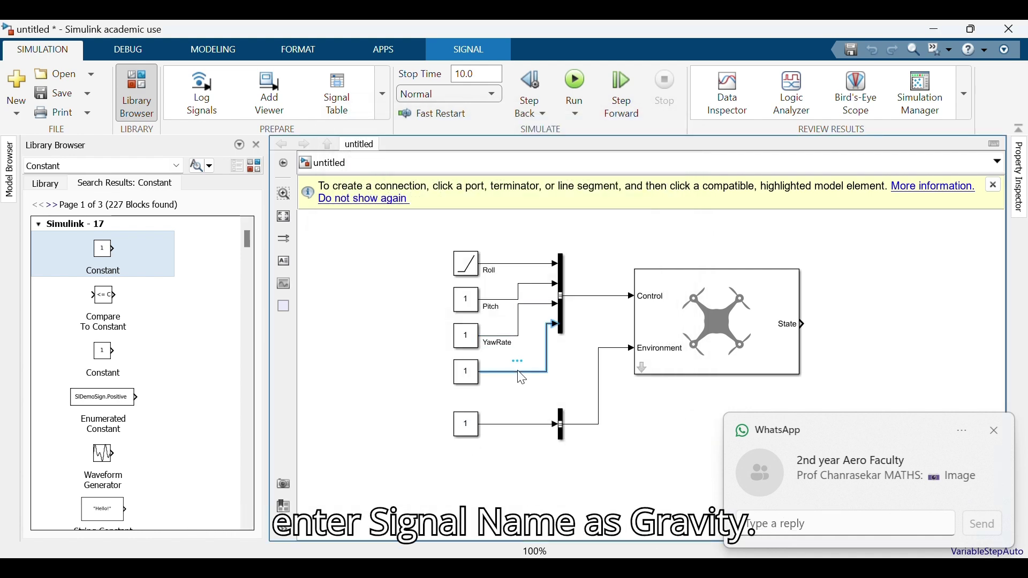
right_click(518, 370)
left_click(633, 390)
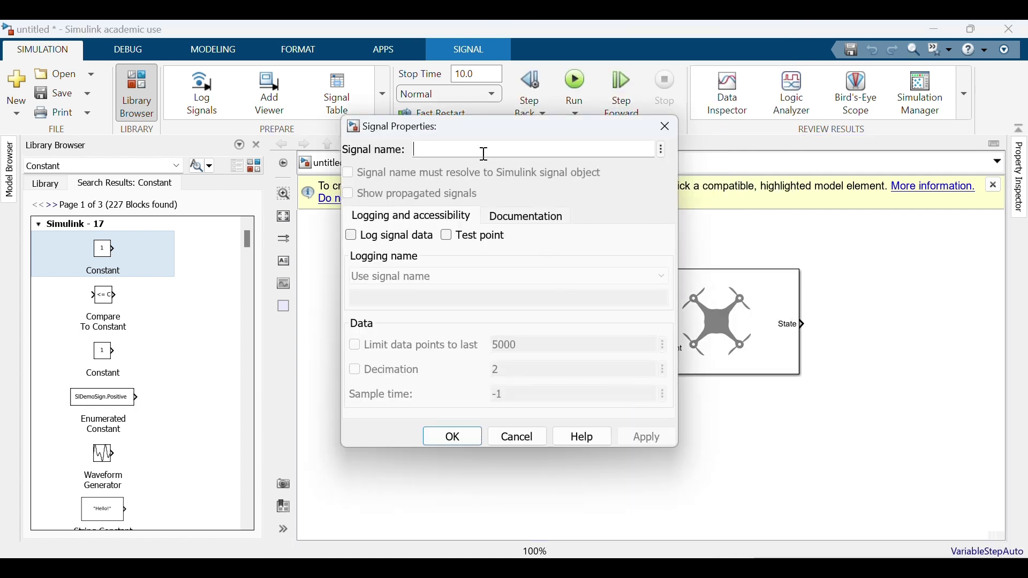
type("Th")
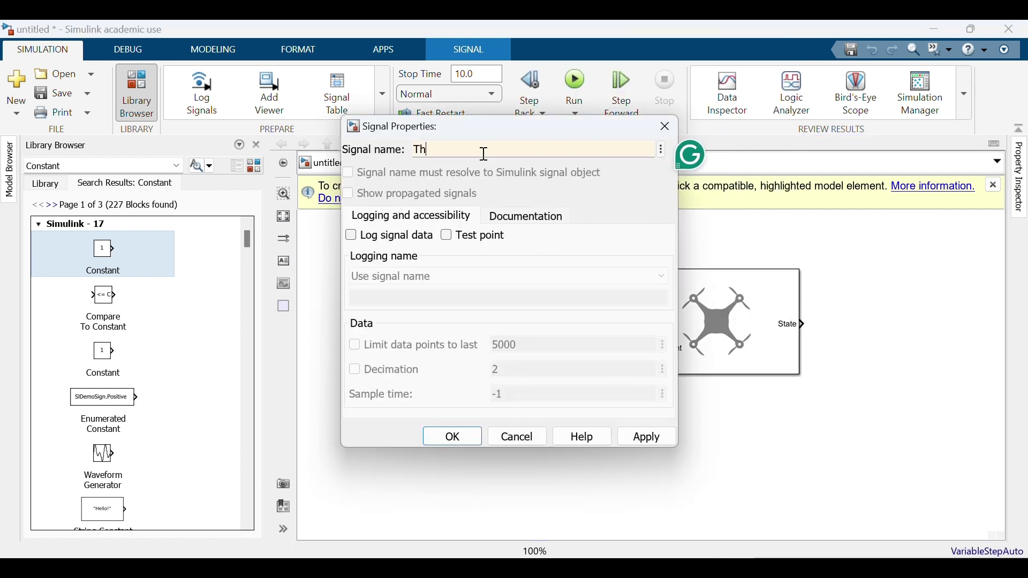
type("rust")
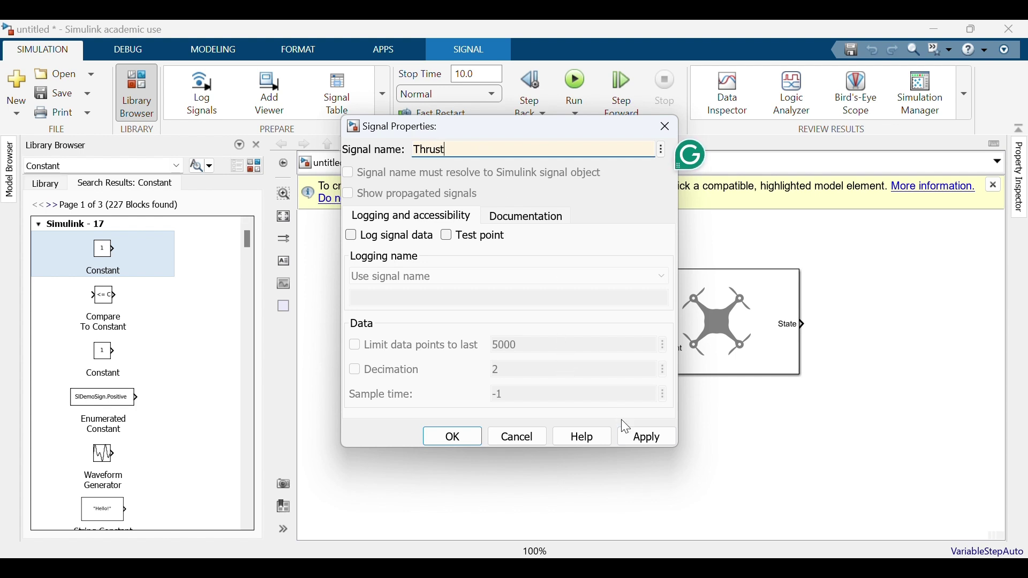
left_click(633, 436)
left_click(472, 441)
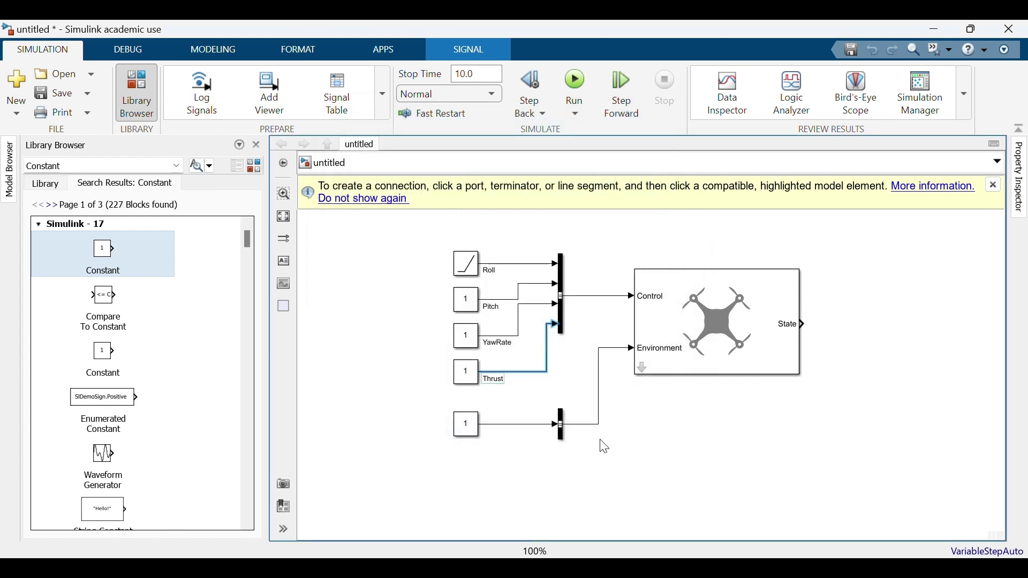
left_click(674, 455)
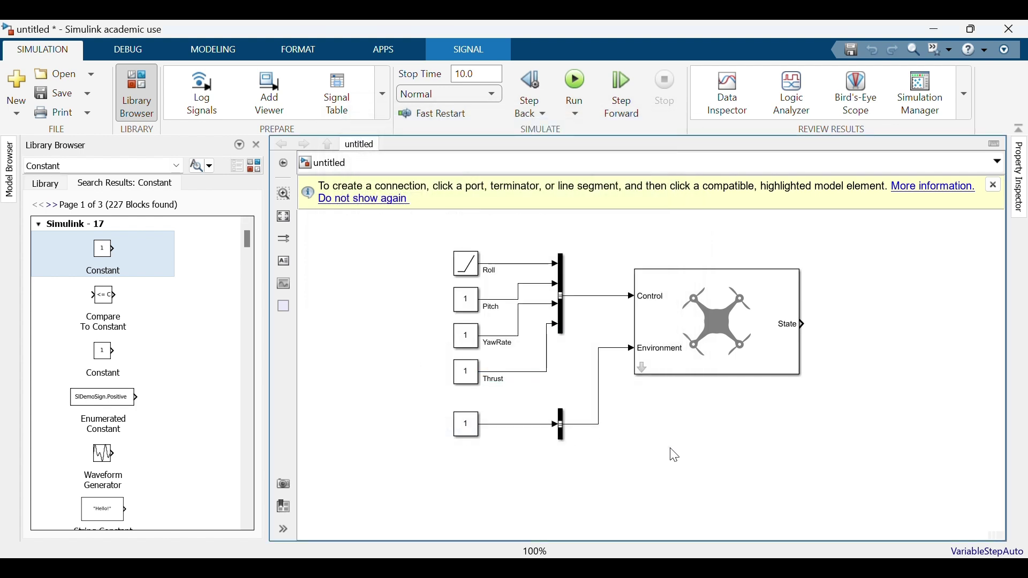
Name the signal between the lowest Constant block and the single-input Bus Creator "Gravity".
right_click(501, 424)
left_click(564, 415)
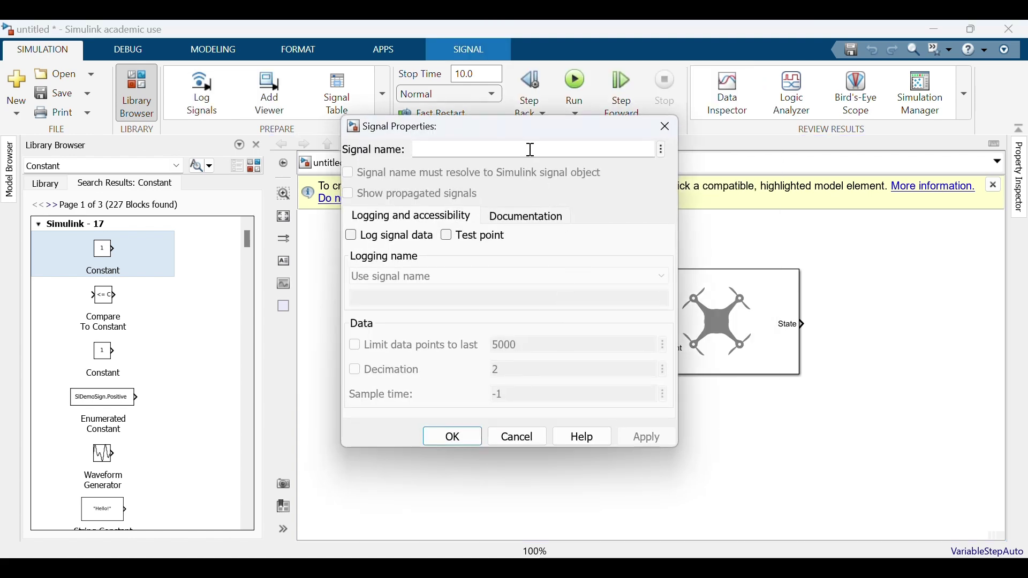
type("Grav")
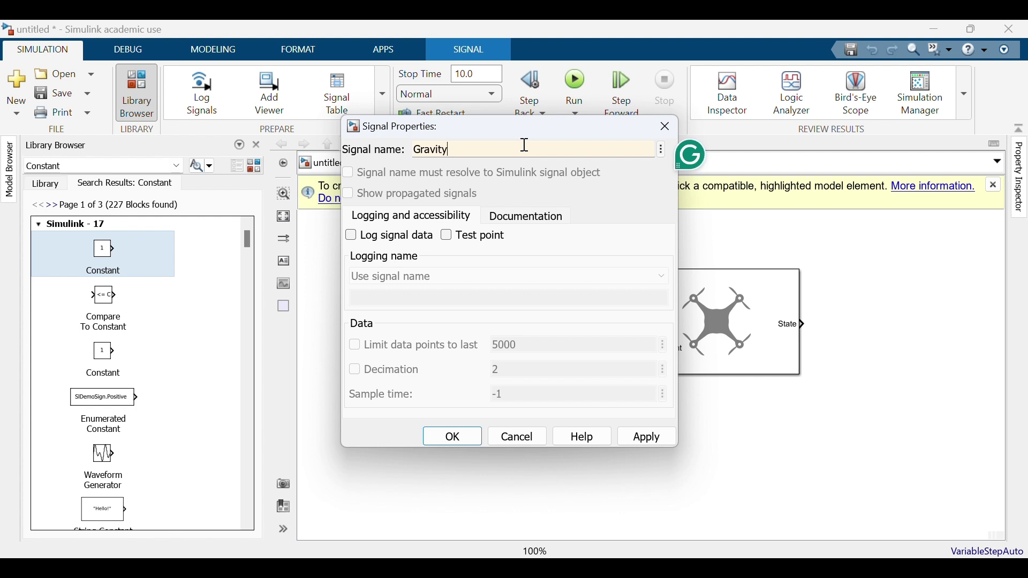
type("ity")
left_click(647, 438)
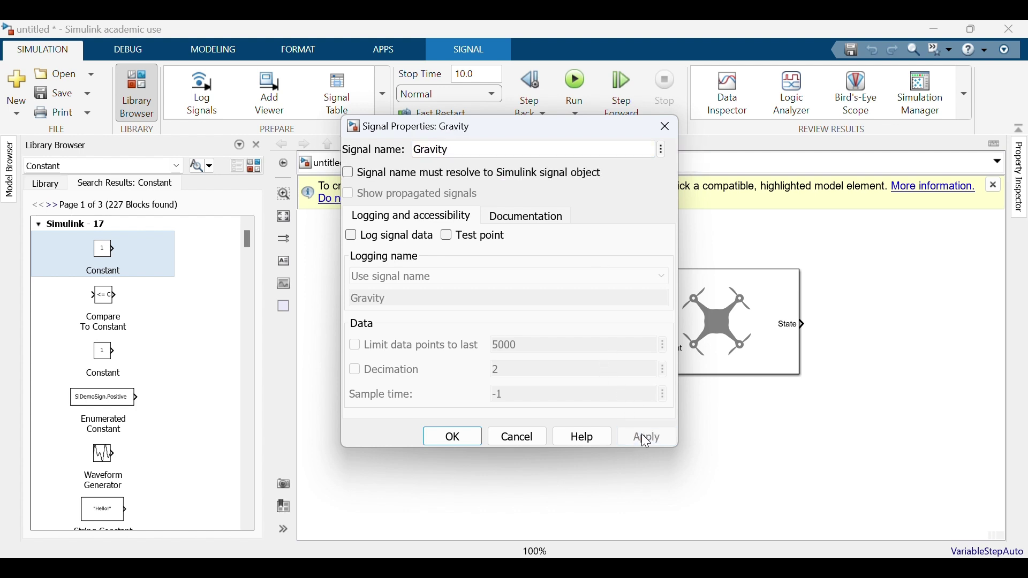
left_click(465, 438)
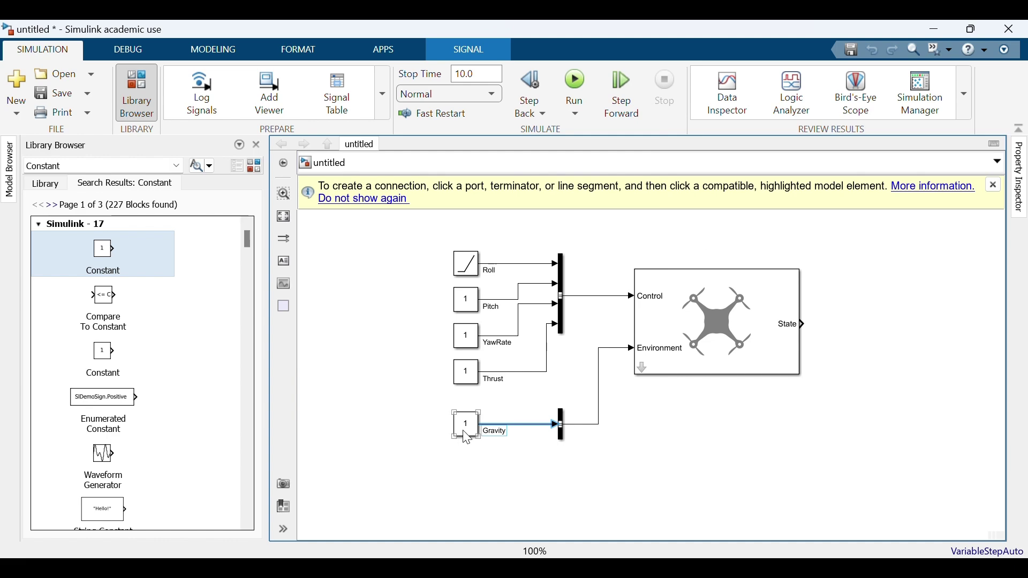
Set the value of the Constant block feeding the Gravity signal to 9.81.
double_click(465, 433)
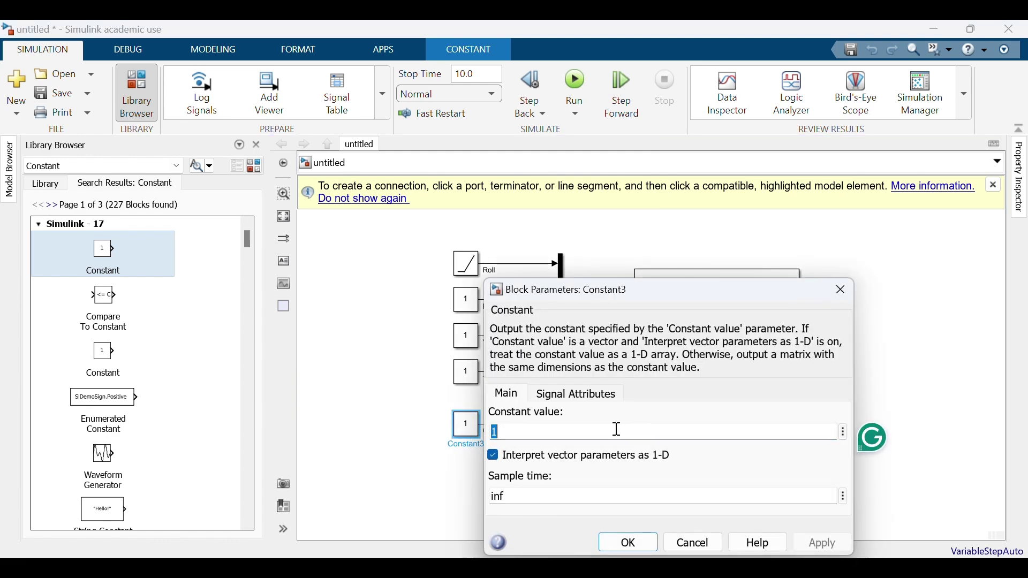
type("9.81")
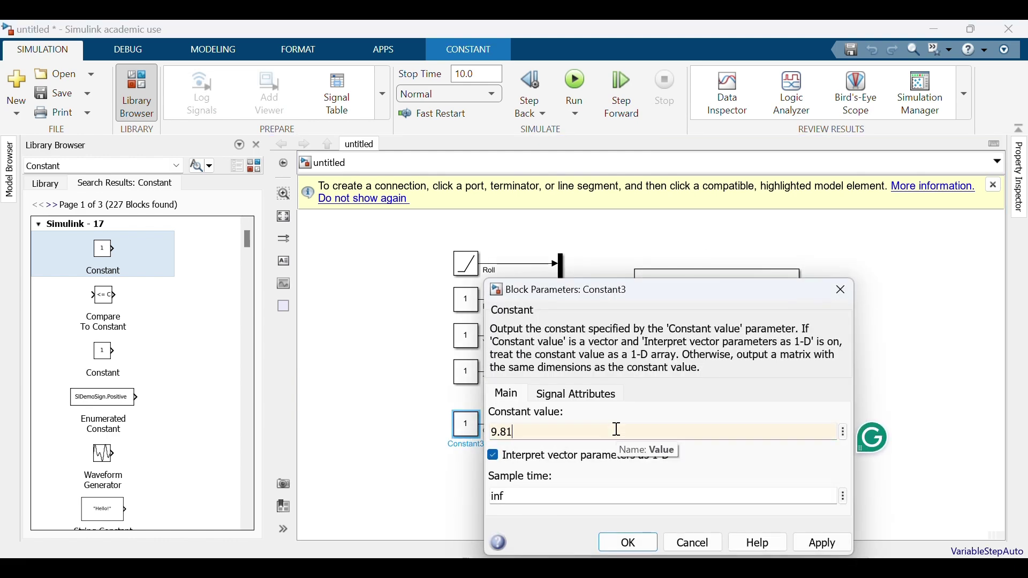
left_click(825, 549)
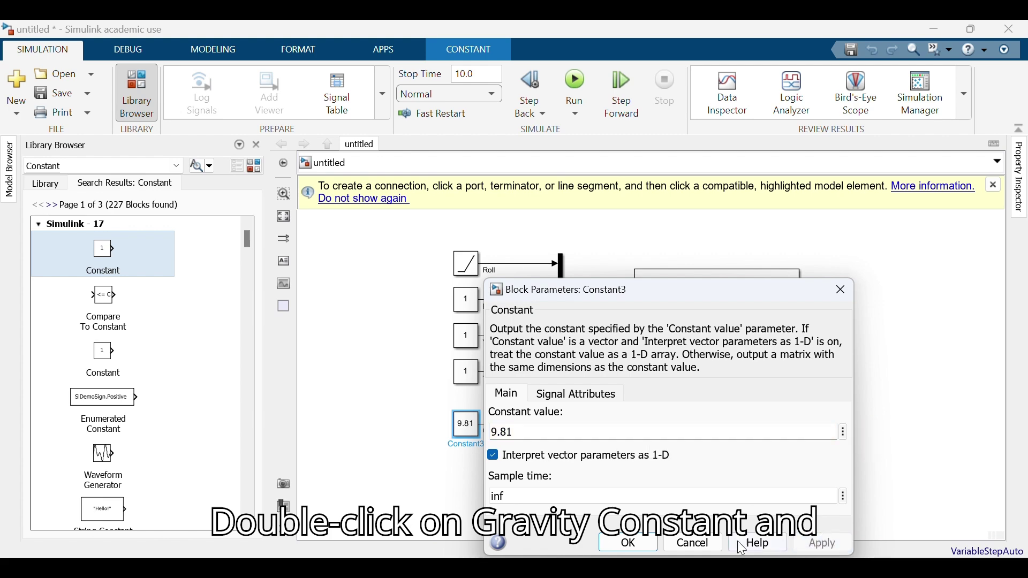
left_click(633, 544)
left_click(700, 452)
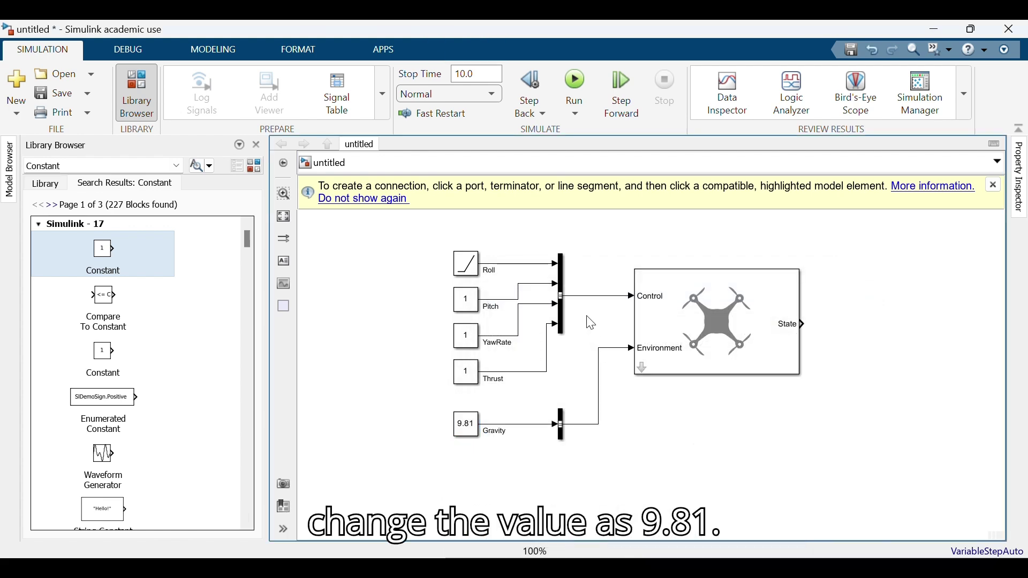
Set the output data type of the four-input Bus Creator to Bus: MultirotorGuidanceControlBus.
double_click(563, 277)
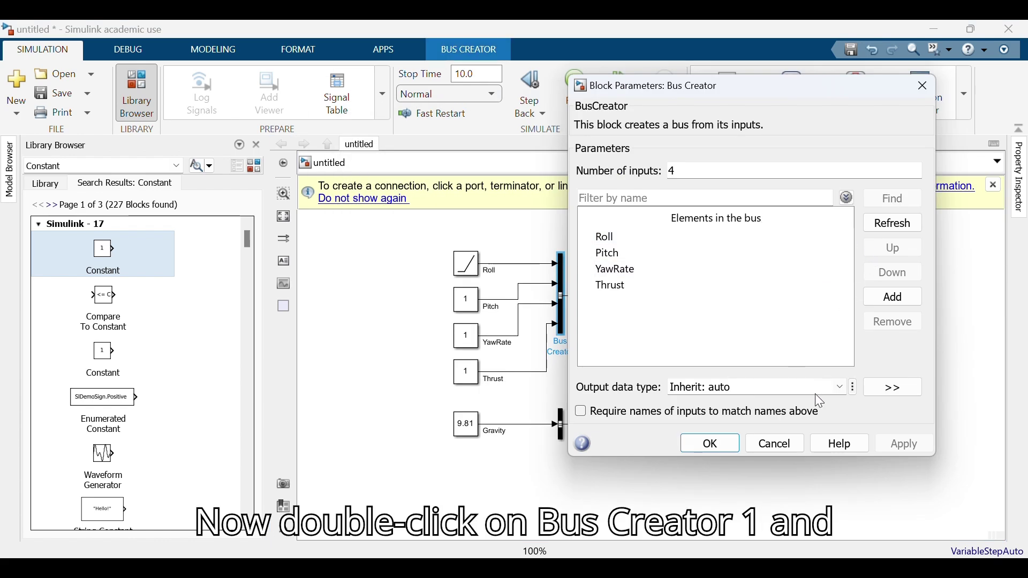
left_click(840, 387)
left_click(780, 446)
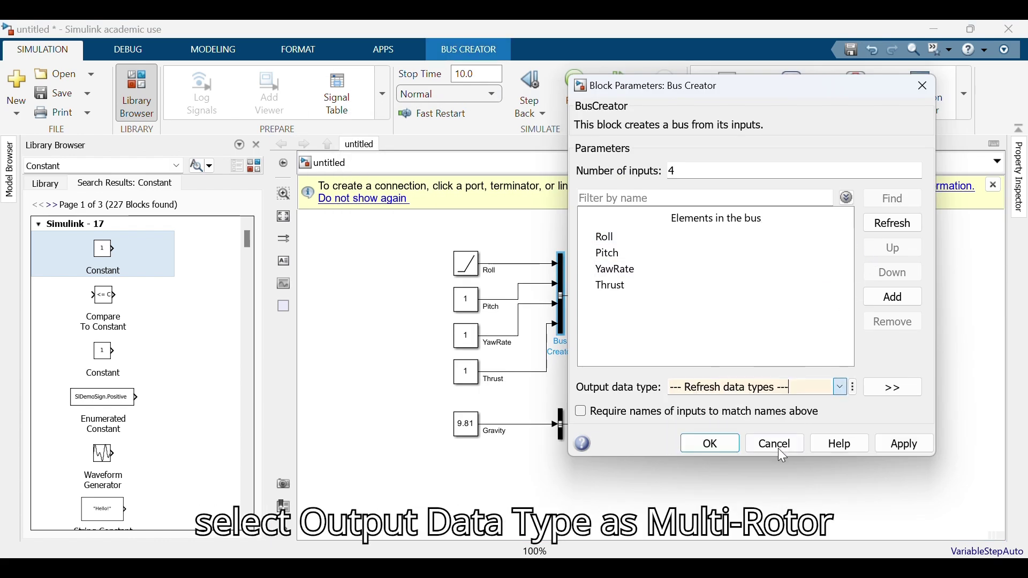
left_click(841, 386)
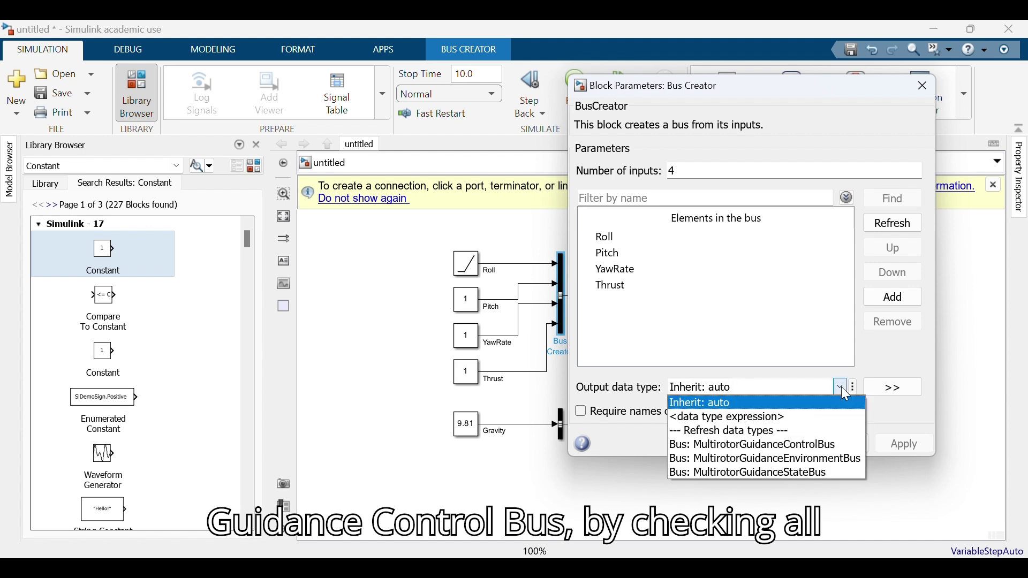
left_click(814, 445)
Make the four-input Bus Creator require input names to match the listed names and output as a nonvirtual bus, and apply the settings.
scroll(929, 428, "down", 1)
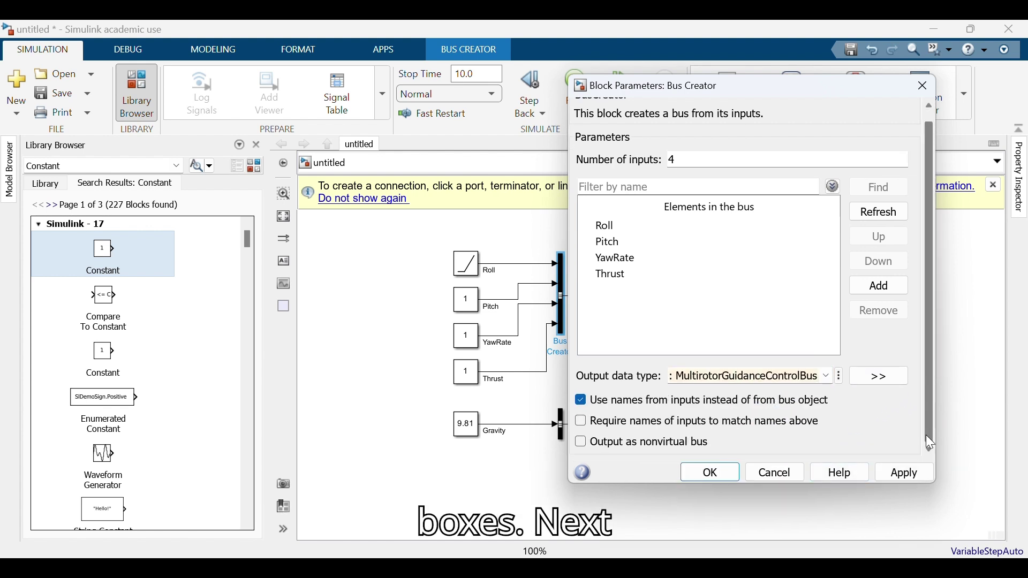
left_click(581, 422)
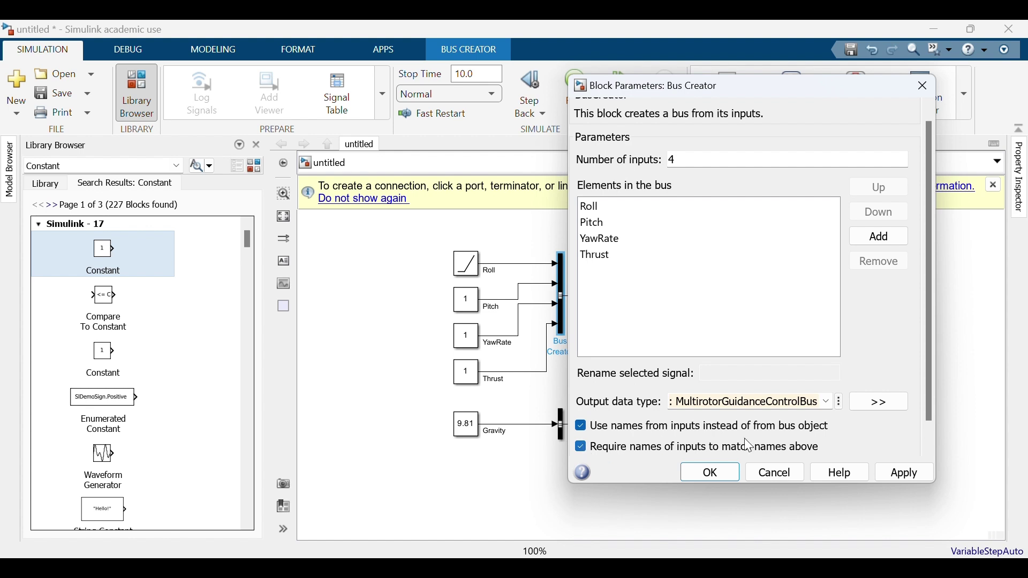
scroll(933, 349, "down", 1)
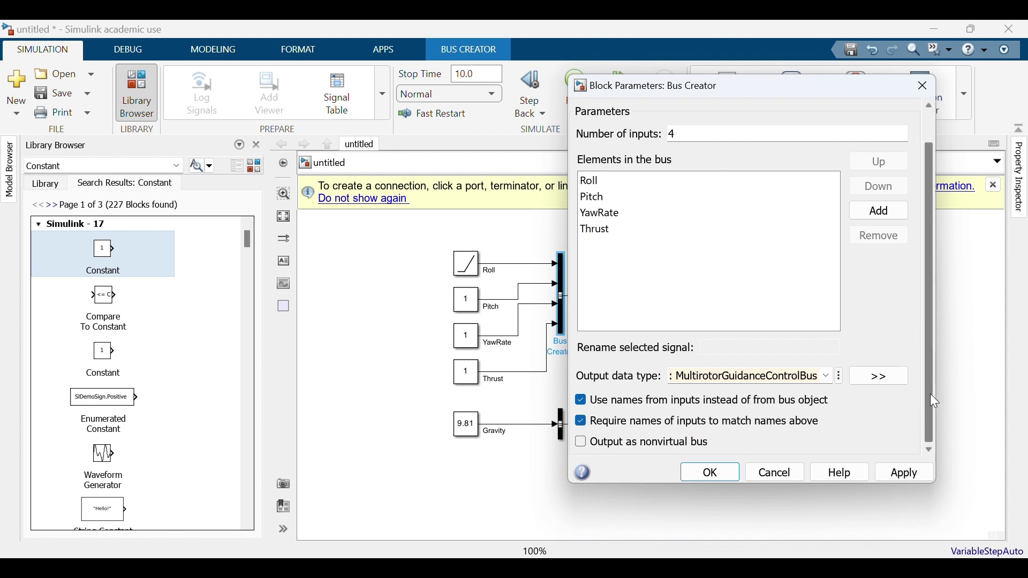
left_click(658, 442)
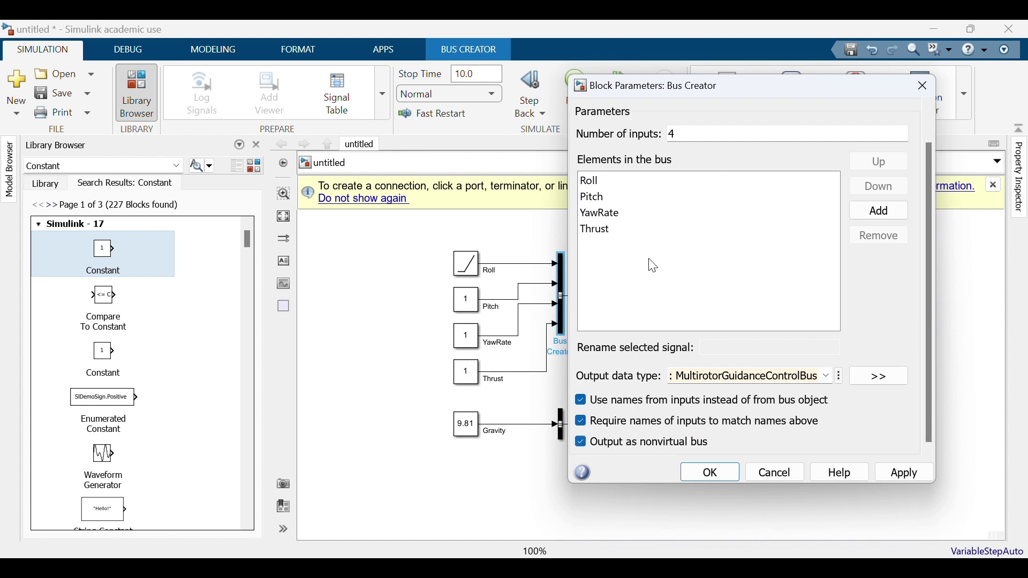
left_click(602, 181)
left_click(600, 196)
left_click(600, 213)
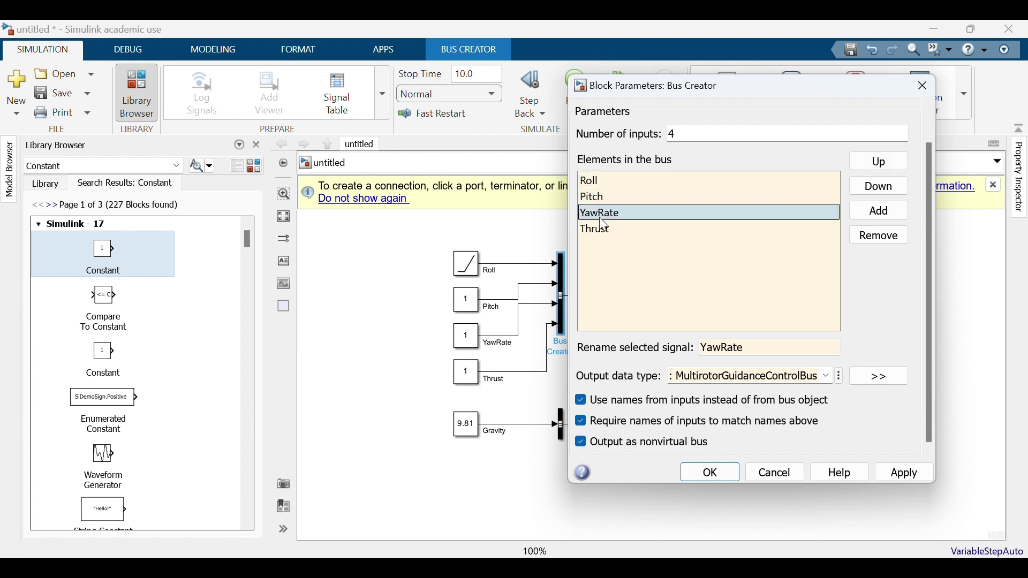
left_click(602, 231)
left_click(901, 471)
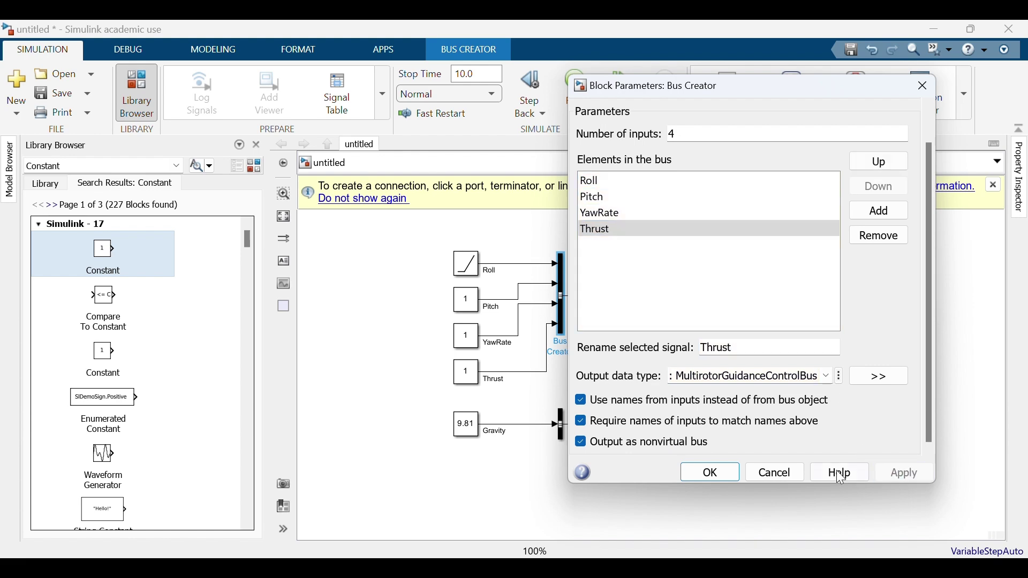
left_click(725, 473)
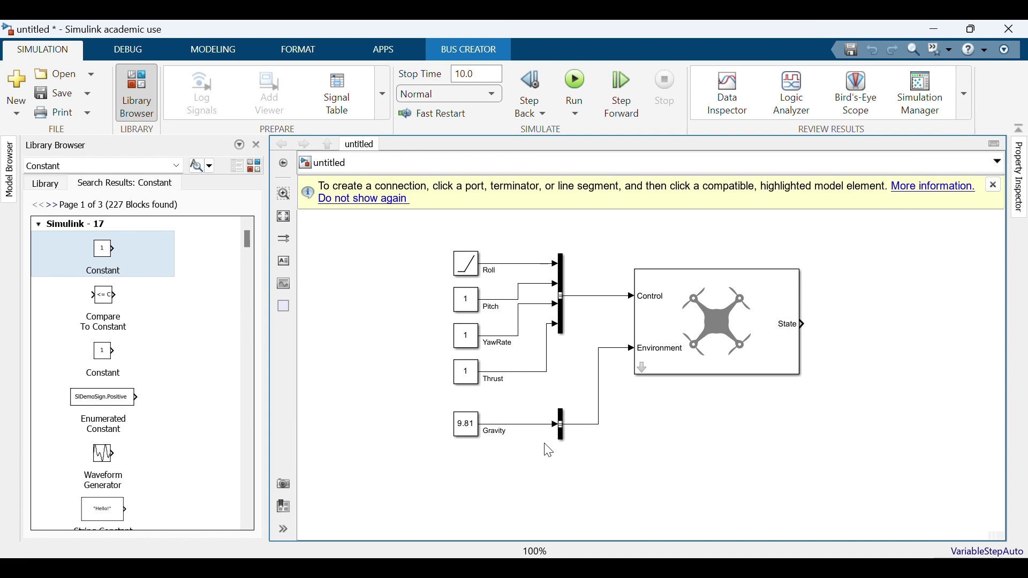
Set the output data type of the Gravity signal's Bus Creator to Bus: MultirotorGuidanceEnvironmentBus.
double_click(565, 437)
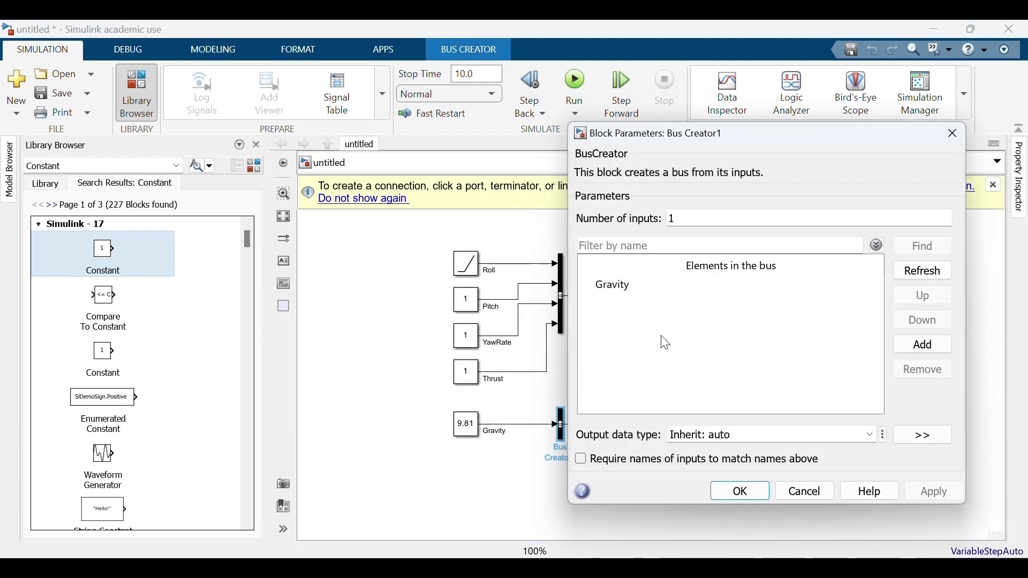
left_click(873, 435)
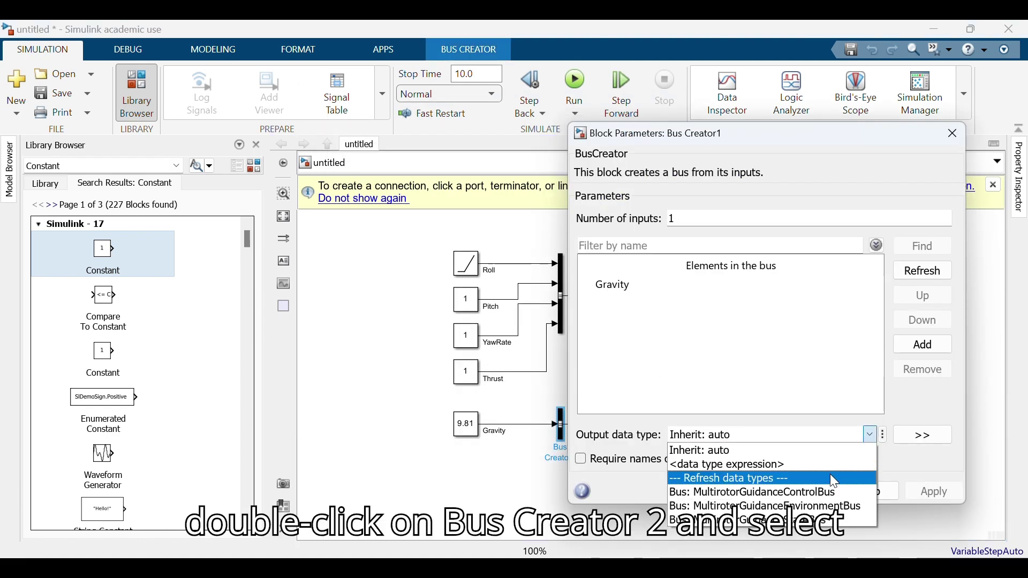
left_click(836, 506)
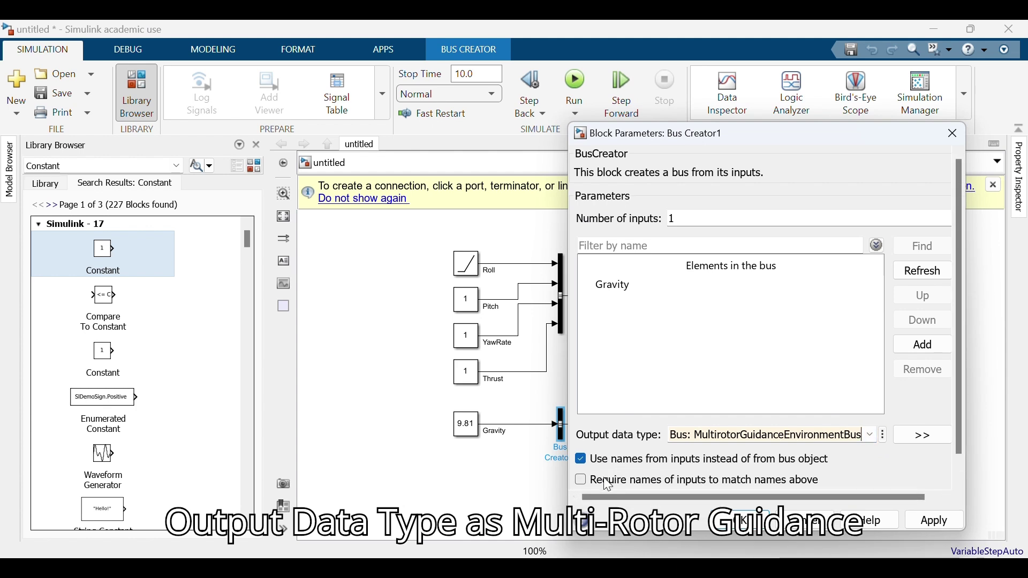
Make the Gravity Bus Creator require matching input names and output as a nonvirtual bus, and apply the settings.
left_click(581, 481)
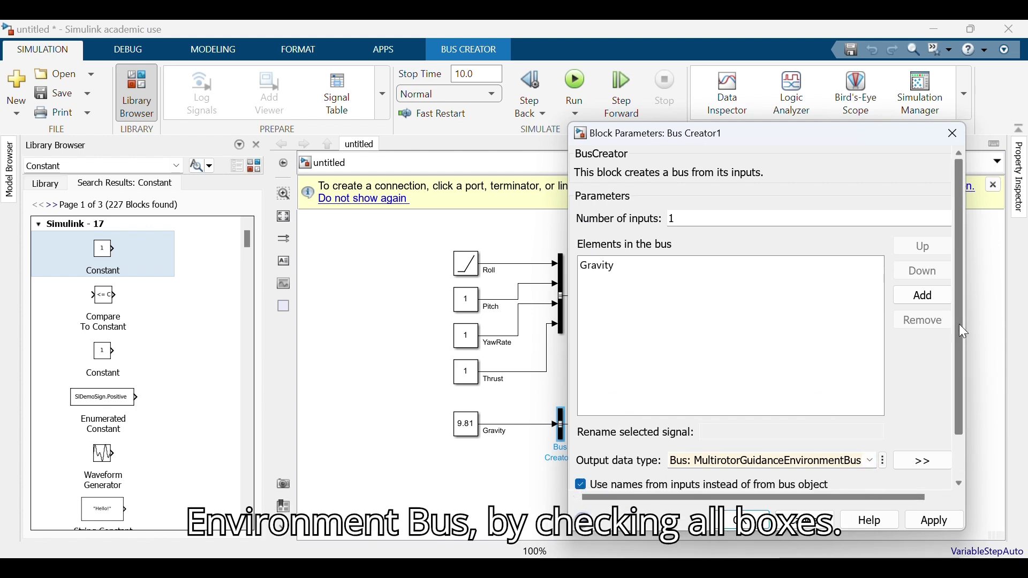
left_click_drag(959, 323, 975, 423)
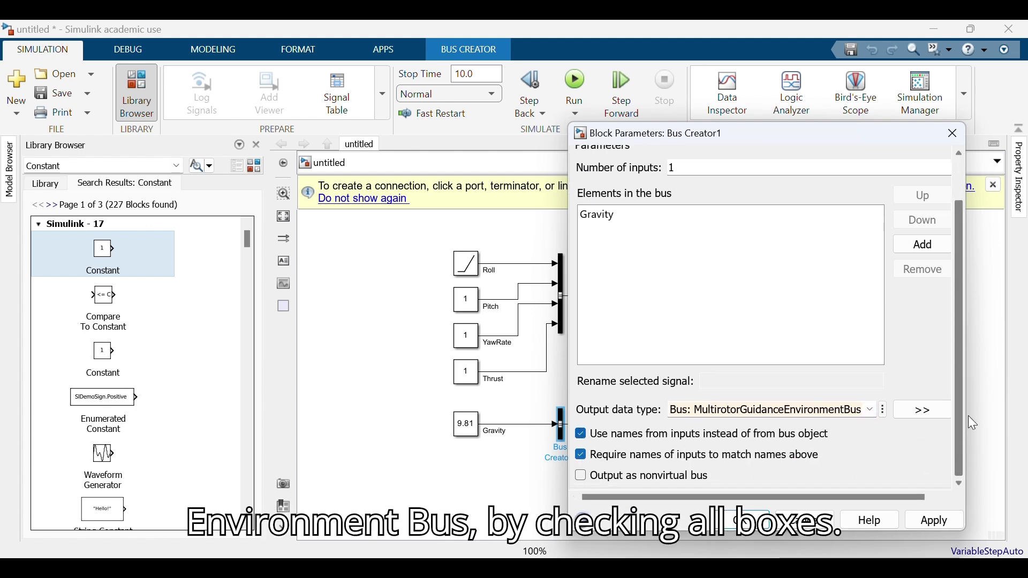
left_click(582, 477)
left_click(714, 512)
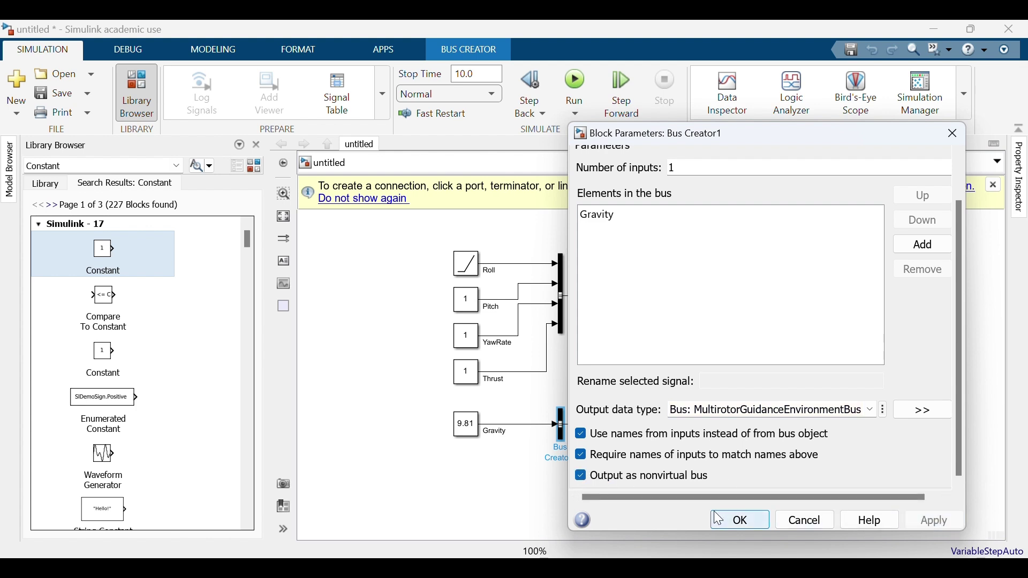
left_click(741, 522)
left_click(739, 450)
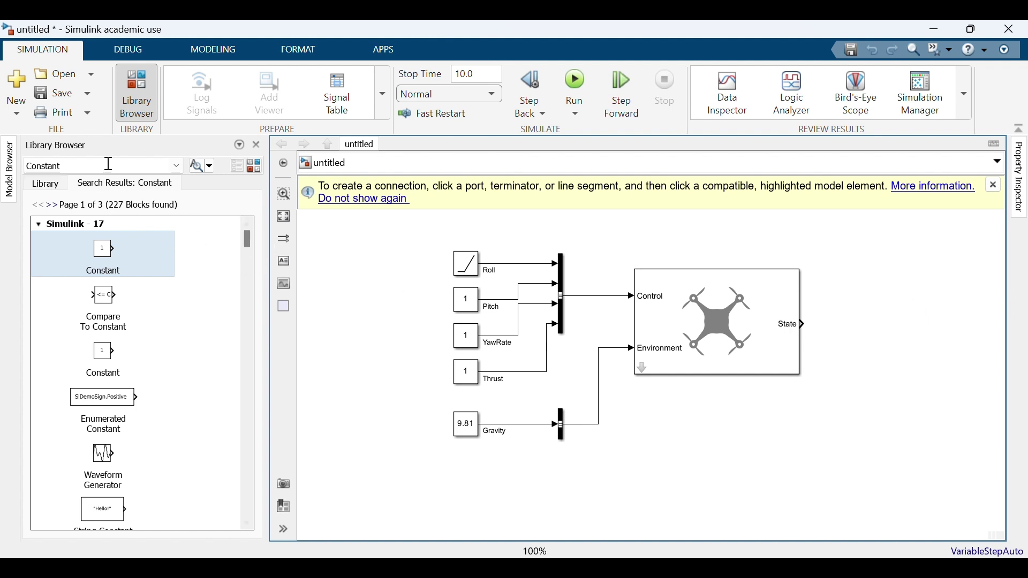
Search the block library for "bus selector" and place a Bus Selector beside the Guidance Model's State output.
double_click(87, 165)
type("bus sele")
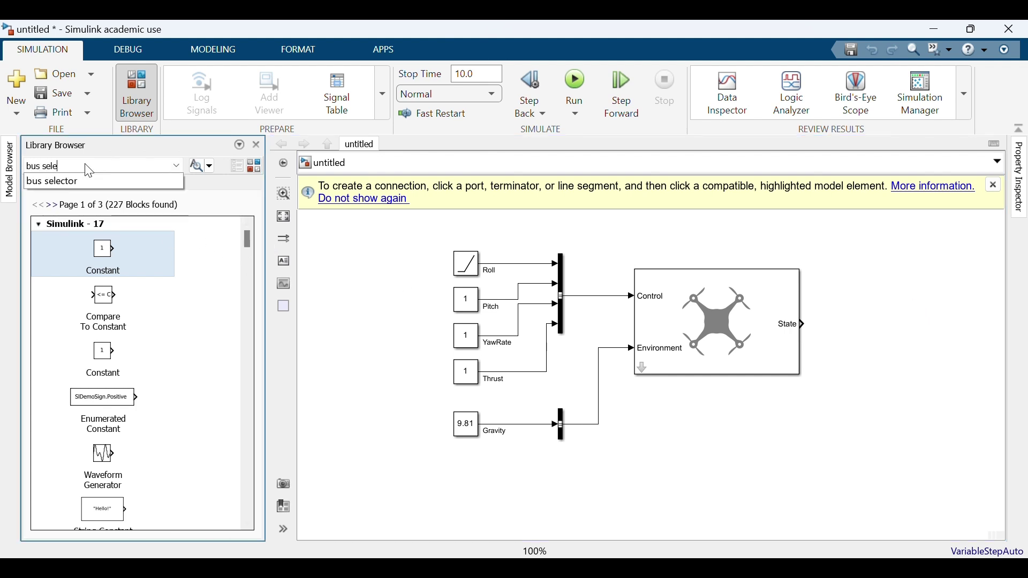
type("ctor")
key("Return")
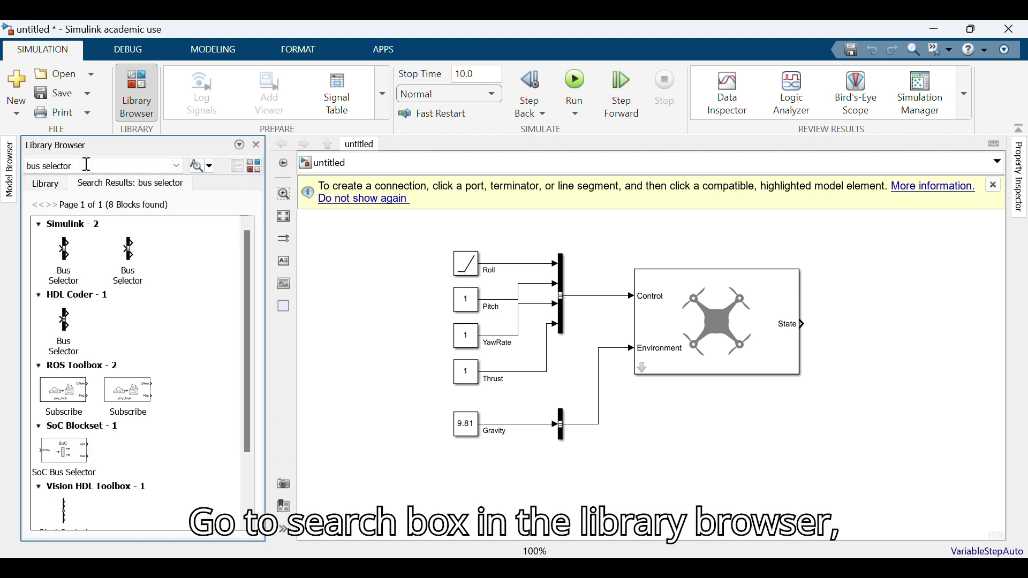
left_click_drag(121, 247, 837, 330)
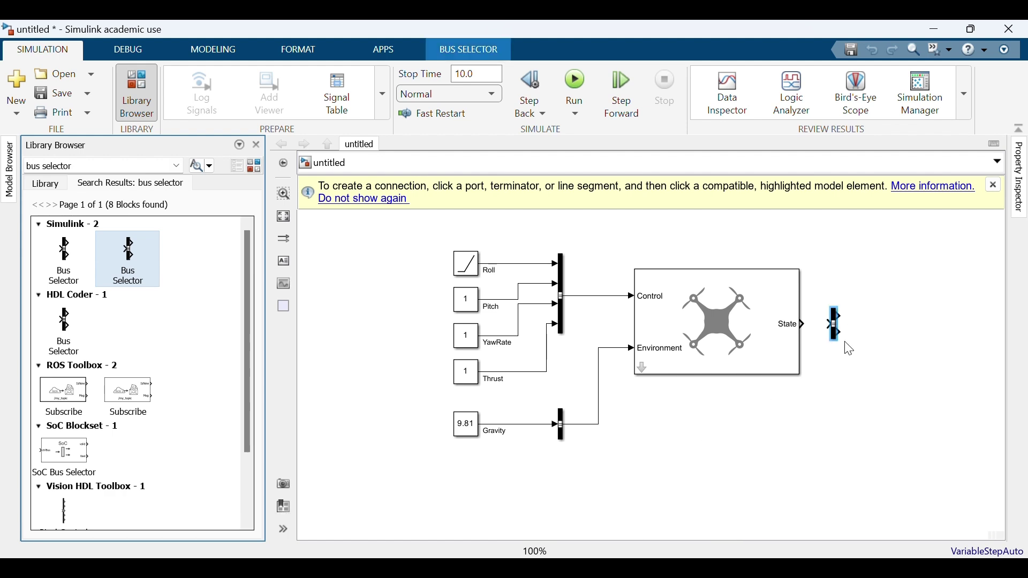
Connect the Guidance Model's State output to the Bus Selector's input.
scroll(850, 349, "up", 2)
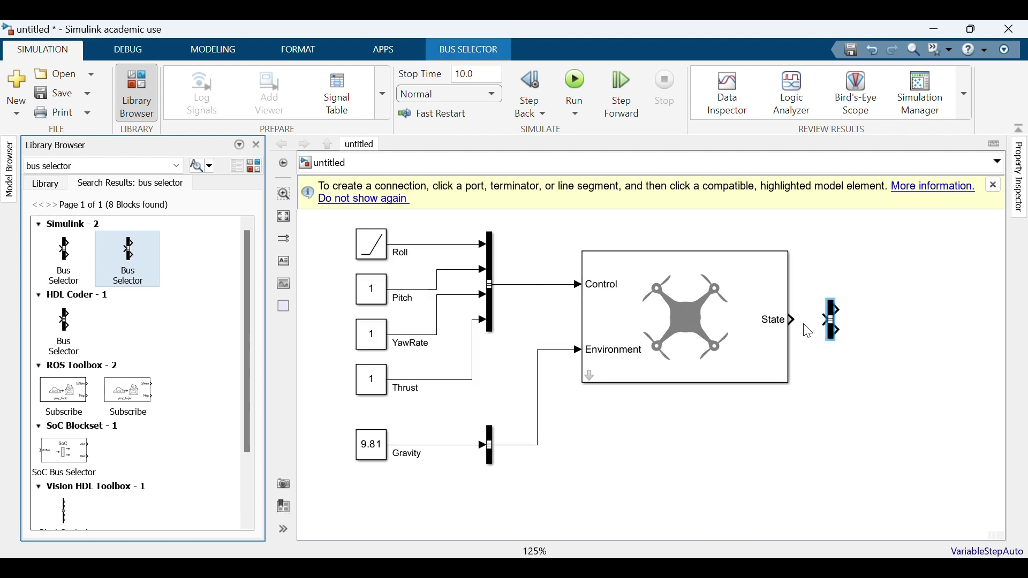
left_click_drag(795, 322, 816, 322)
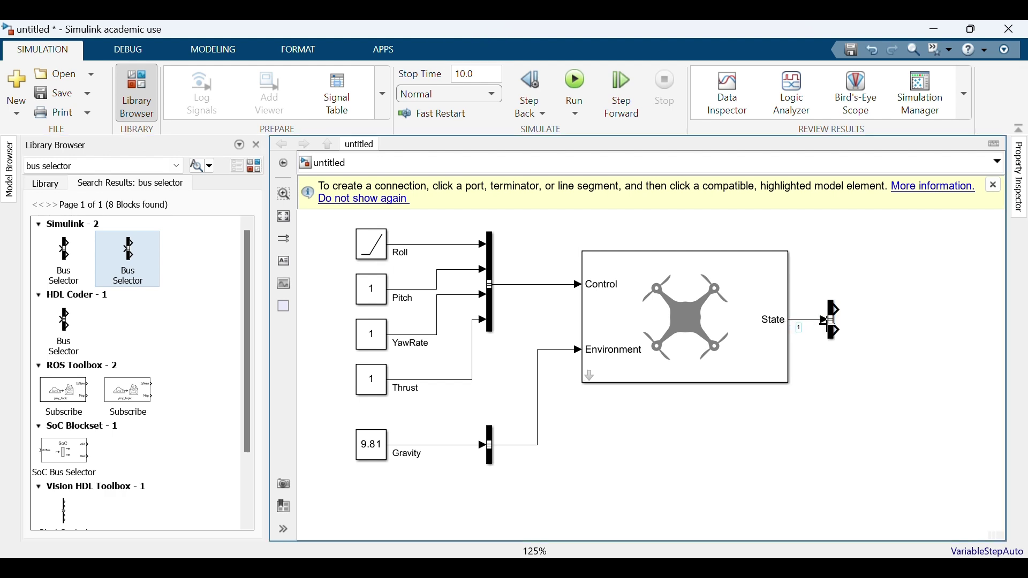
left_click(837, 328)
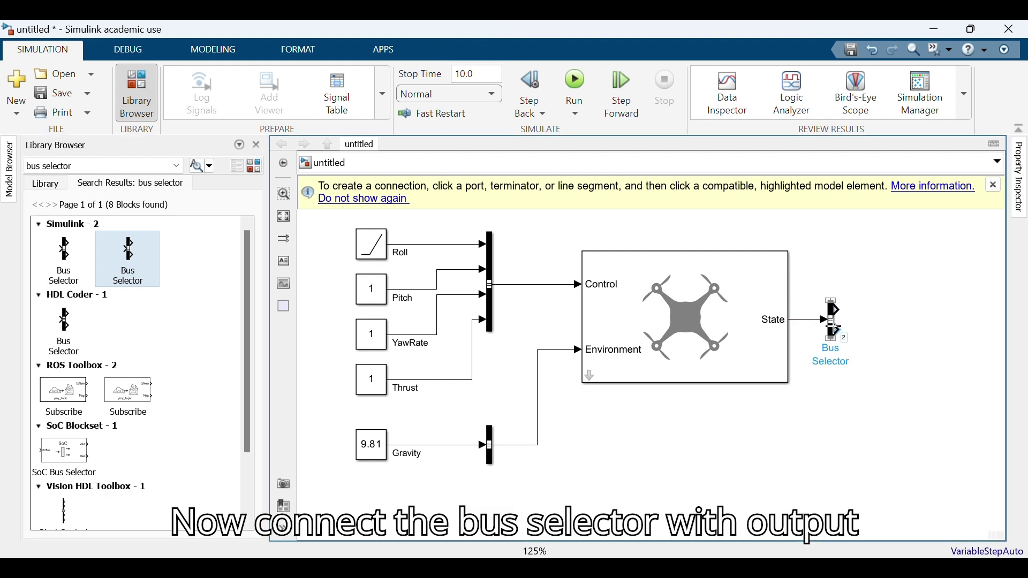
Add WorldPosition and EulerZYX to the Bus Selector's selected elements.
double_click(836, 328)
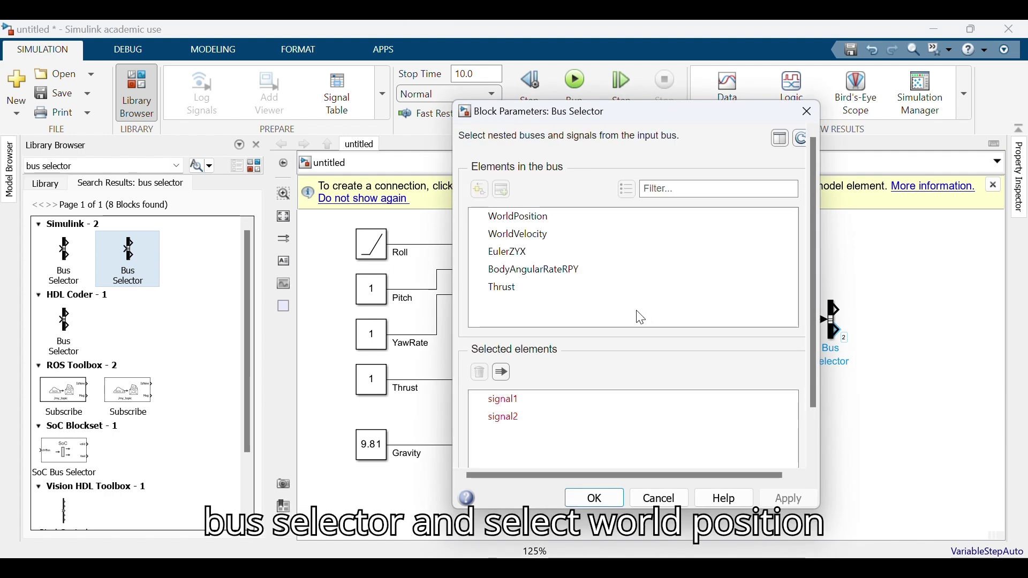
left_click(538, 220)
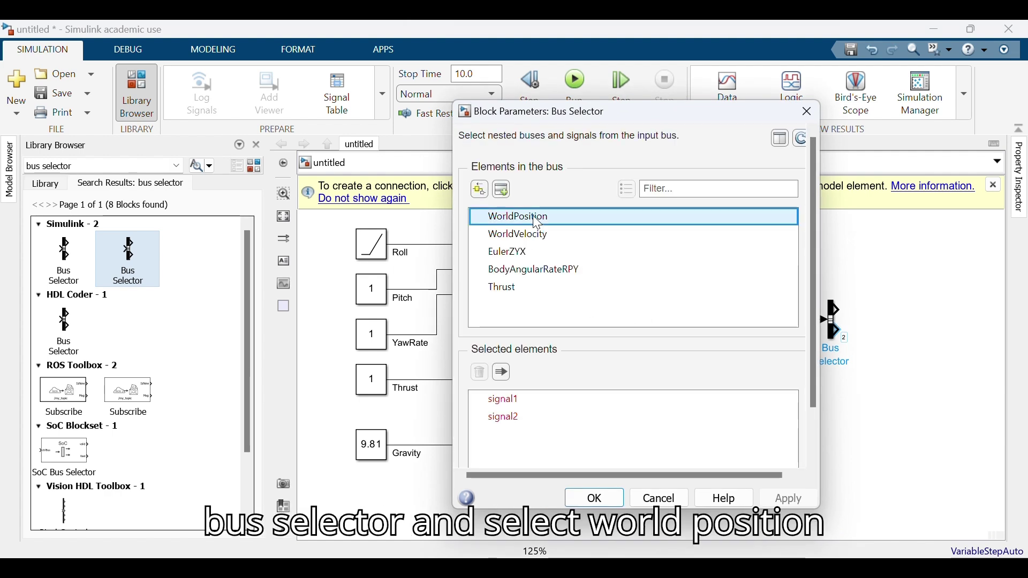
left_click(502, 189)
left_click(526, 255)
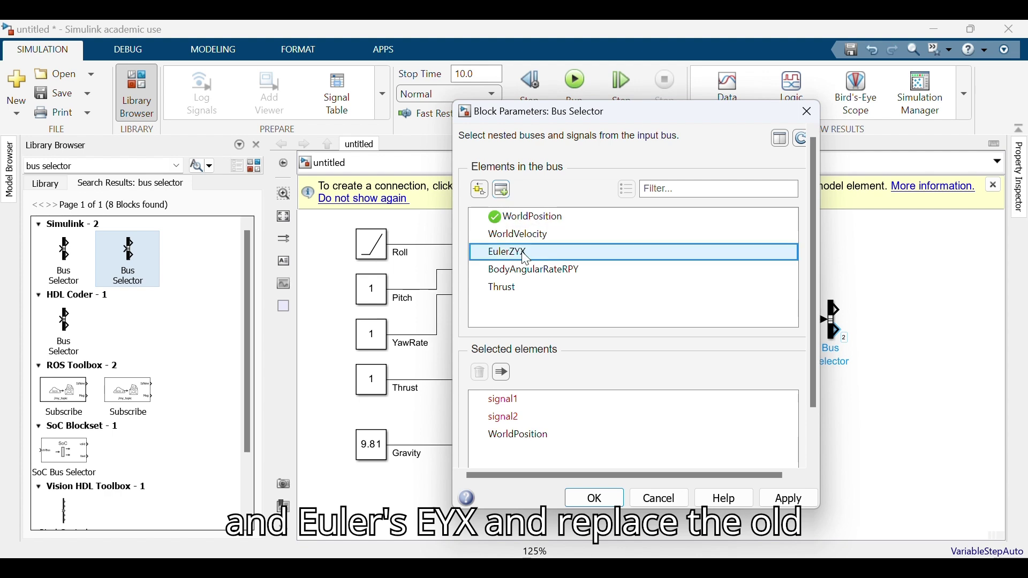
left_click(502, 189)
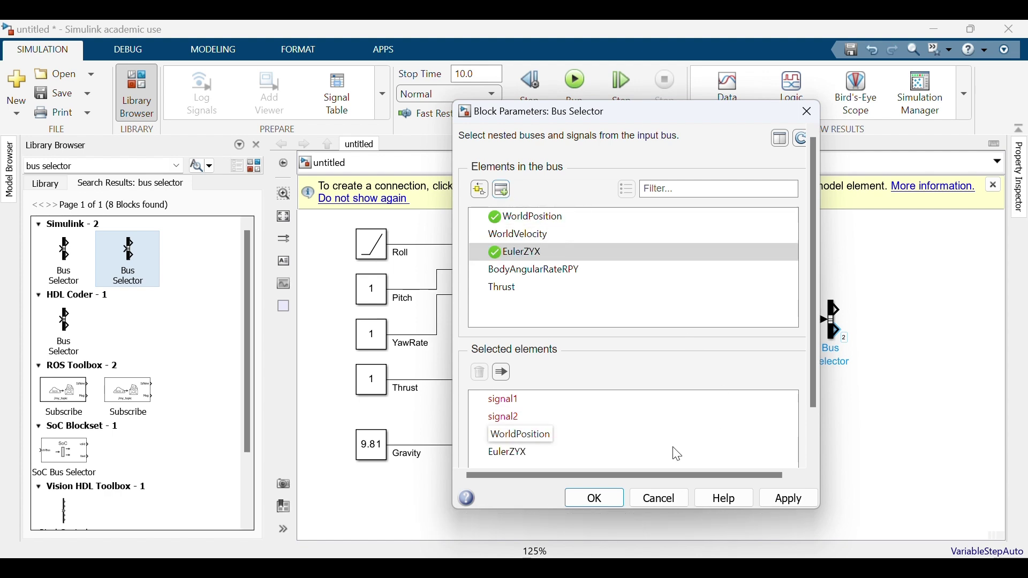
Remove signal2 and signal1 from the Bus Selector's selected elements and apply the changes.
left_click(493, 423)
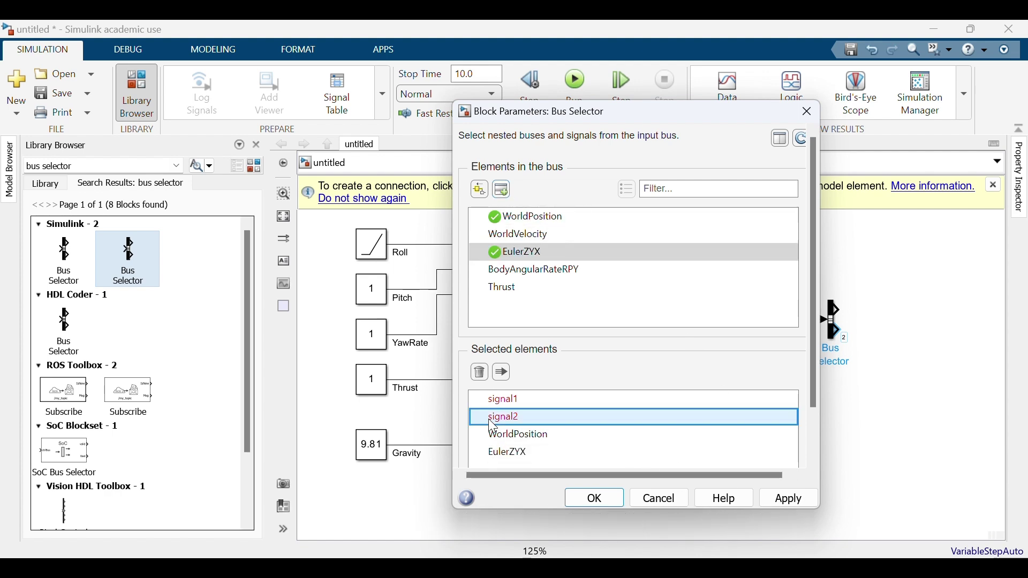
left_click(481, 373)
left_click(523, 401)
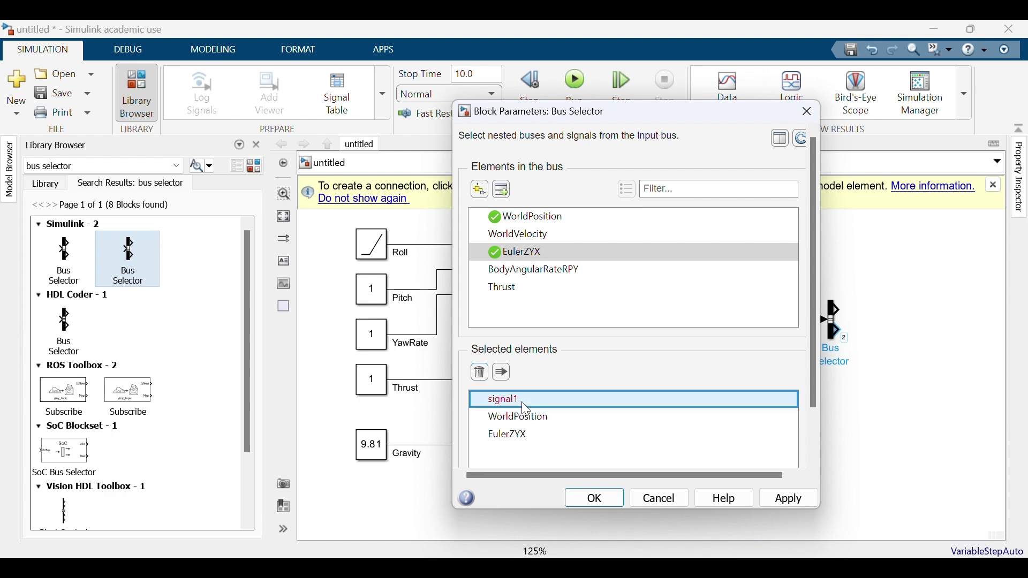
left_click(480, 374)
left_click(793, 501)
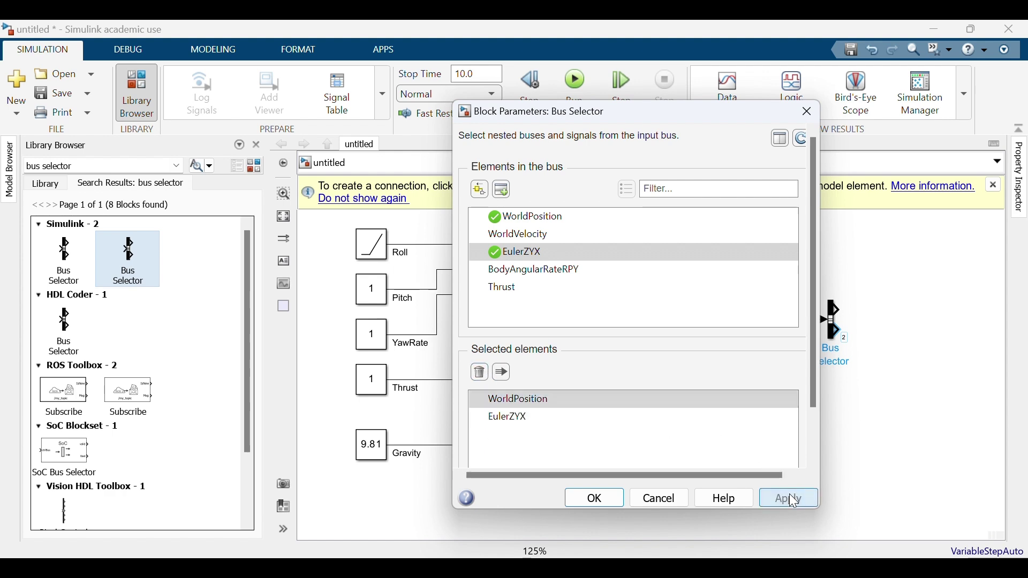
left_click(595, 499)
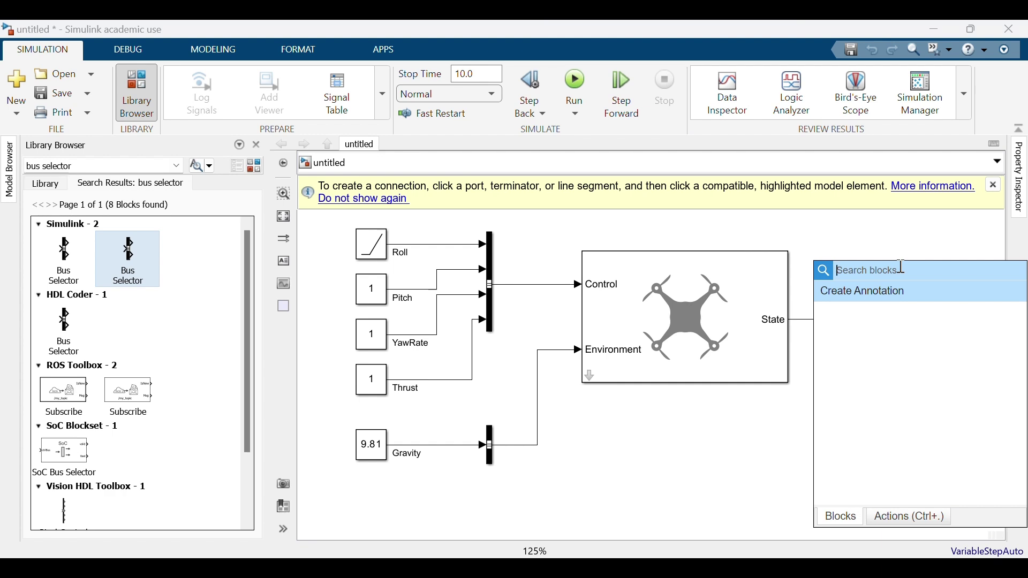
Add a UAV Animation block beyond the Bus Selector and connect the WorldPosition output to its Translation input.
type("UAV")
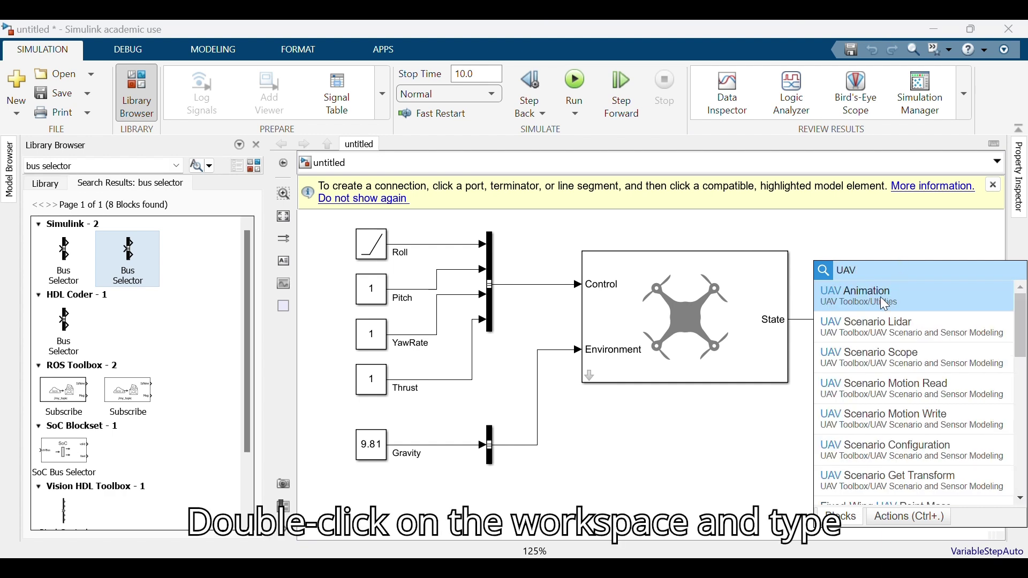
left_click(881, 298)
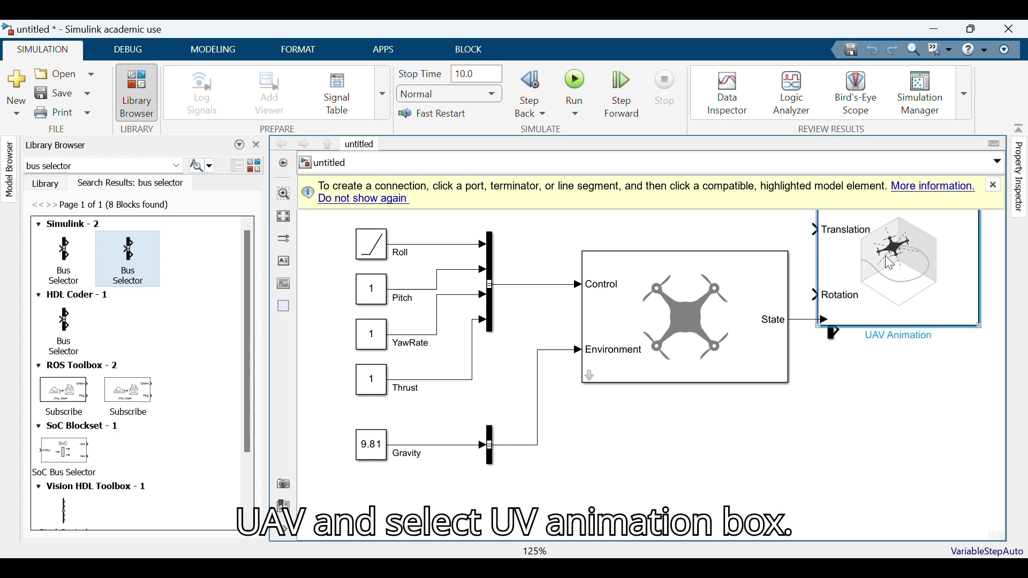
left_click_drag(885, 255, 974, 339)
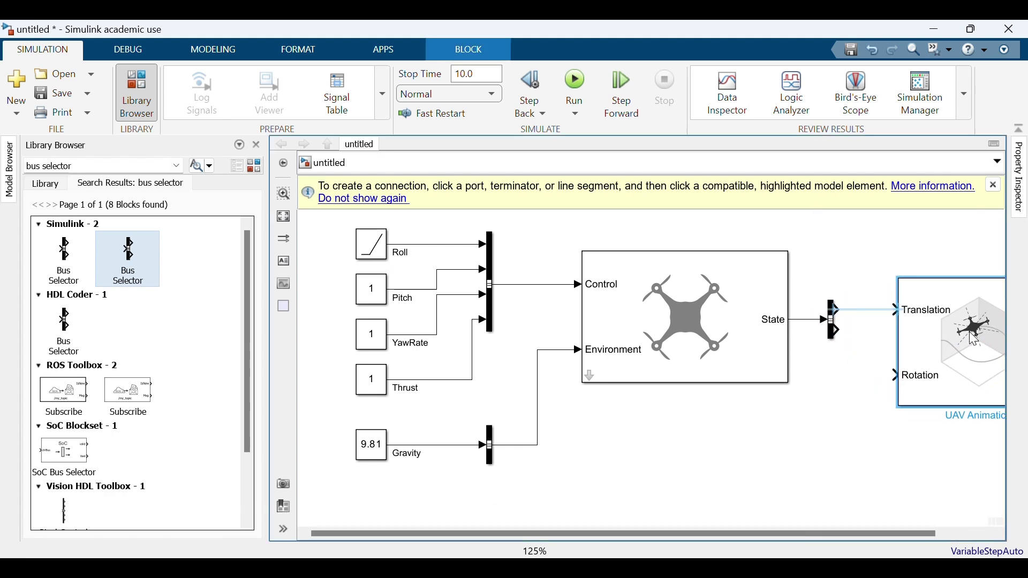
left_click(870, 317)
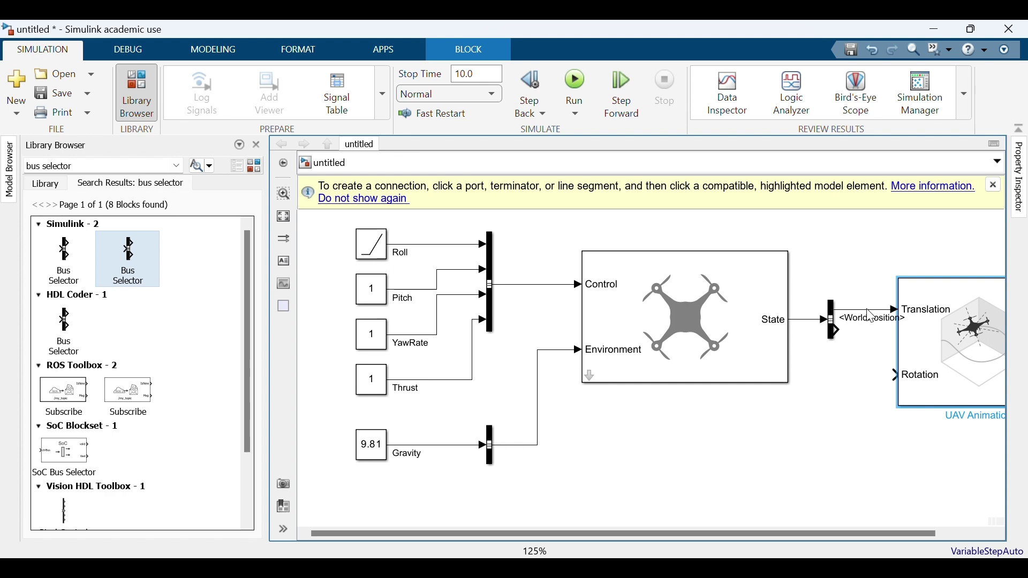
left_click(806, 408)
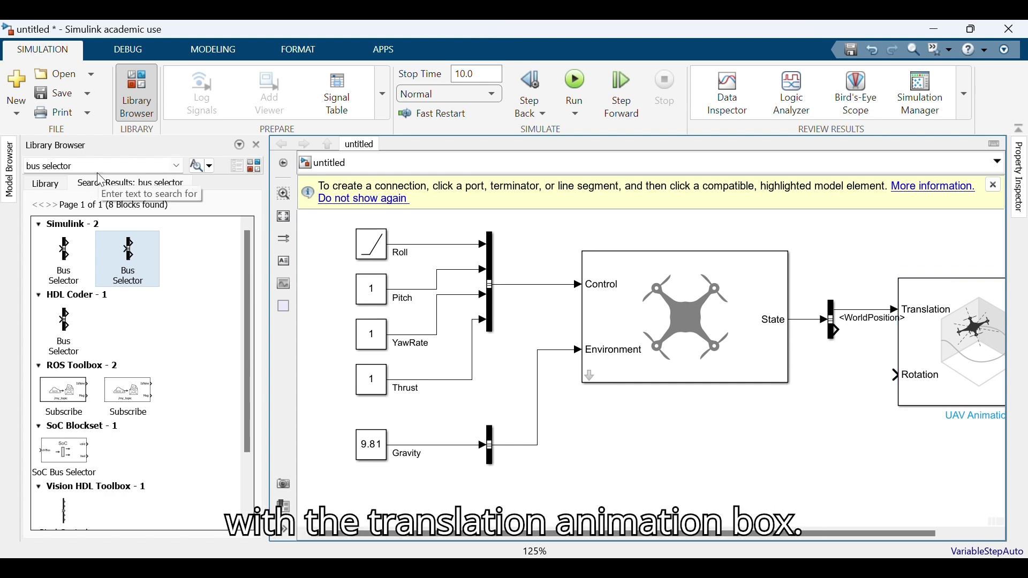
Search the block library for "euler".
type("euler")
key("Return")
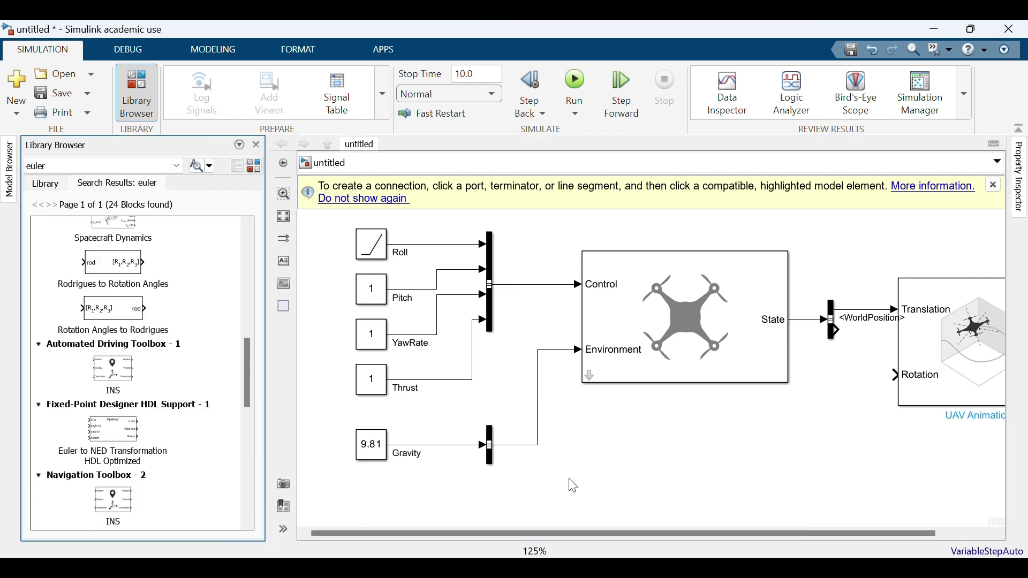
key("super+a")
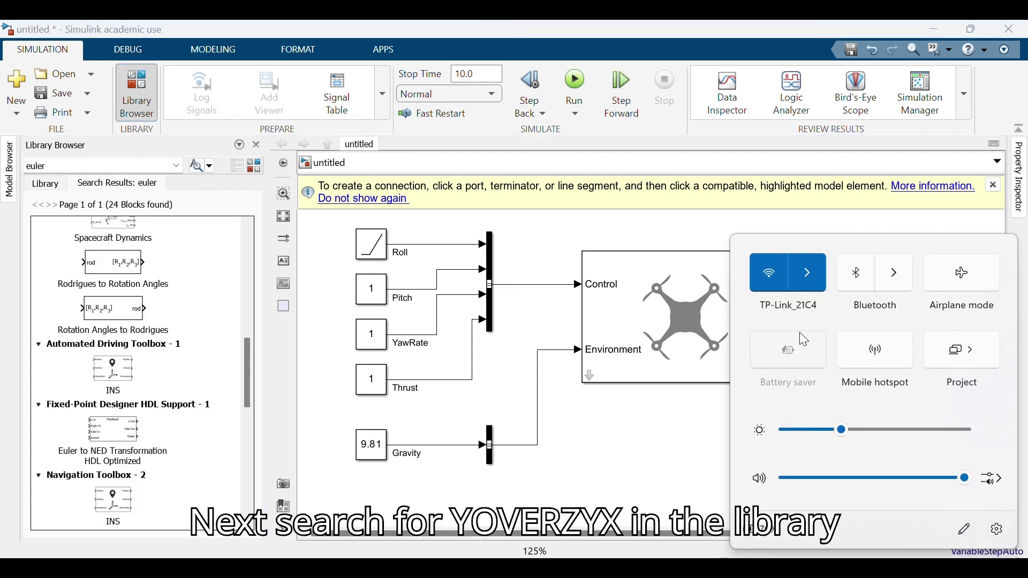
left_click(782, 273)
left_click(634, 475)
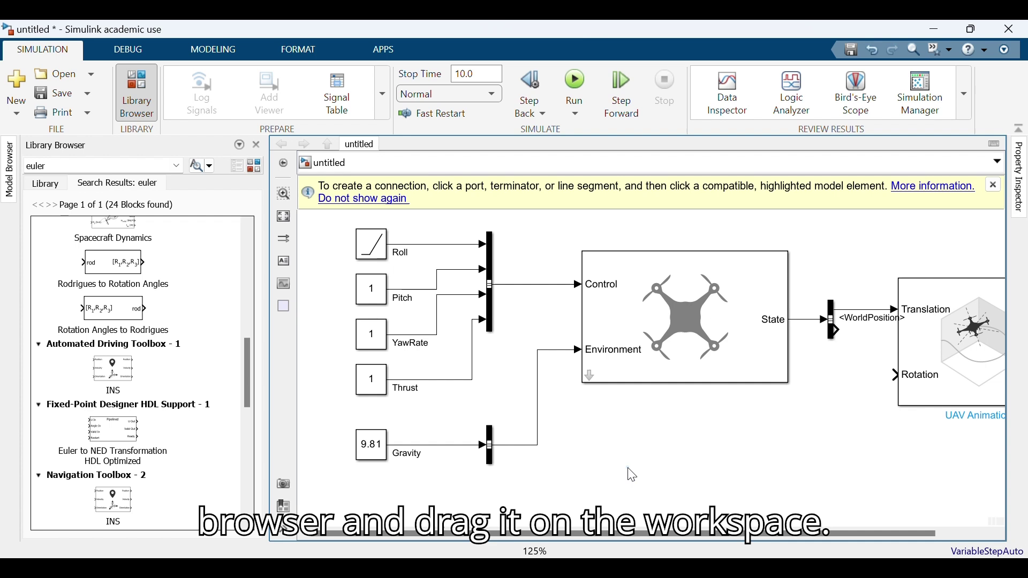
Place the Navigation Toolbox's Coordinate Transformation Conversion block in the empty area below the Bus Selector.
scroll(143, 423, "down", 2)
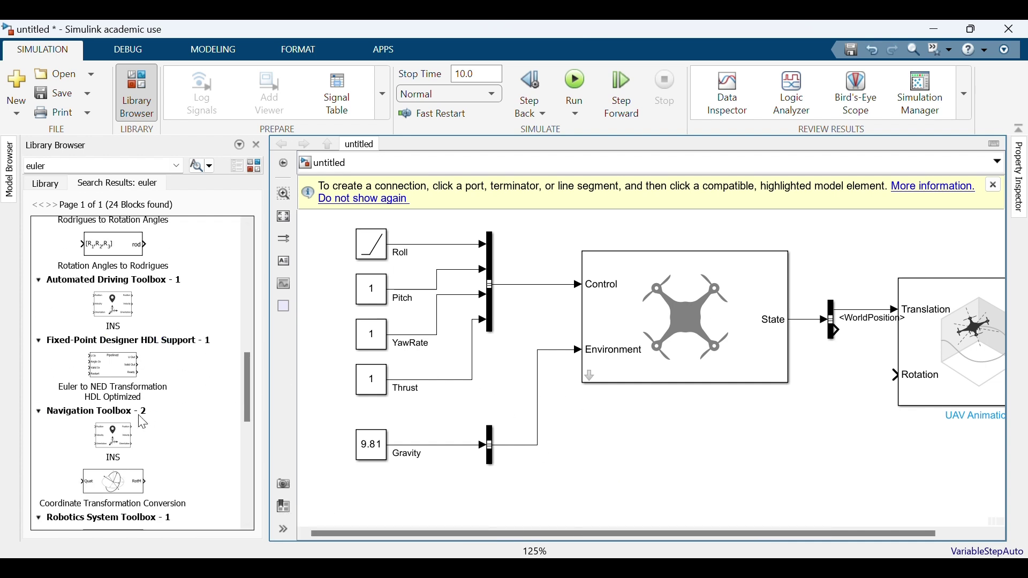
left_click(121, 489)
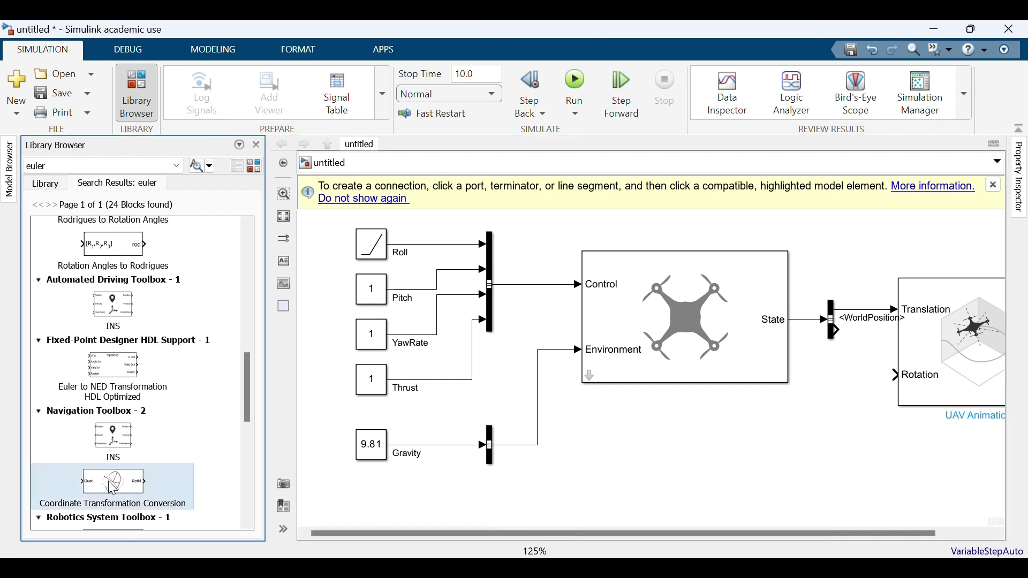
left_click_drag(655, 437, 831, 469)
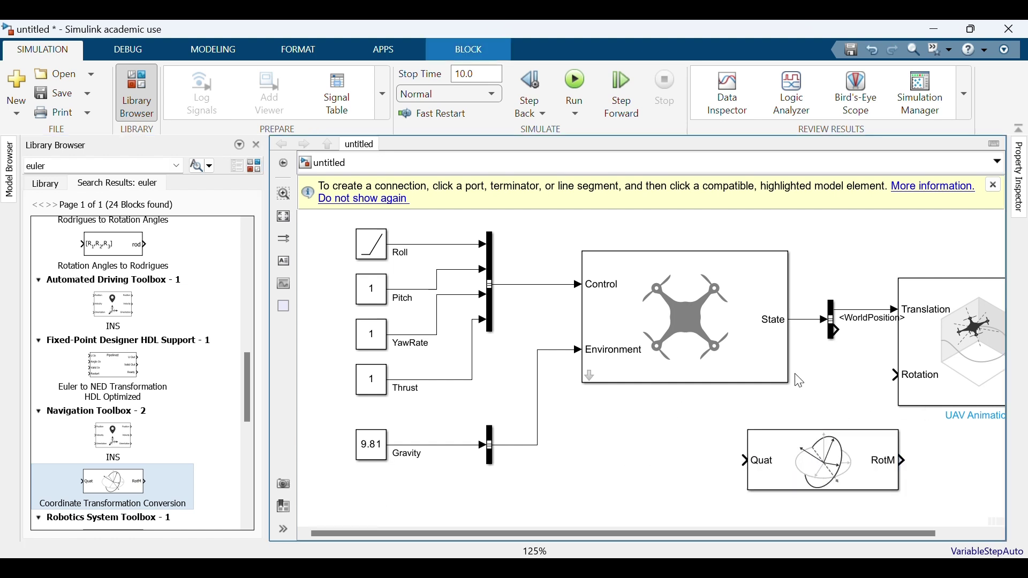
Set the Coordinate Transformation Conversion block's input representation to Euler Angles and its output representation to Quaternion, and apply the changes.
double_click(801, 479)
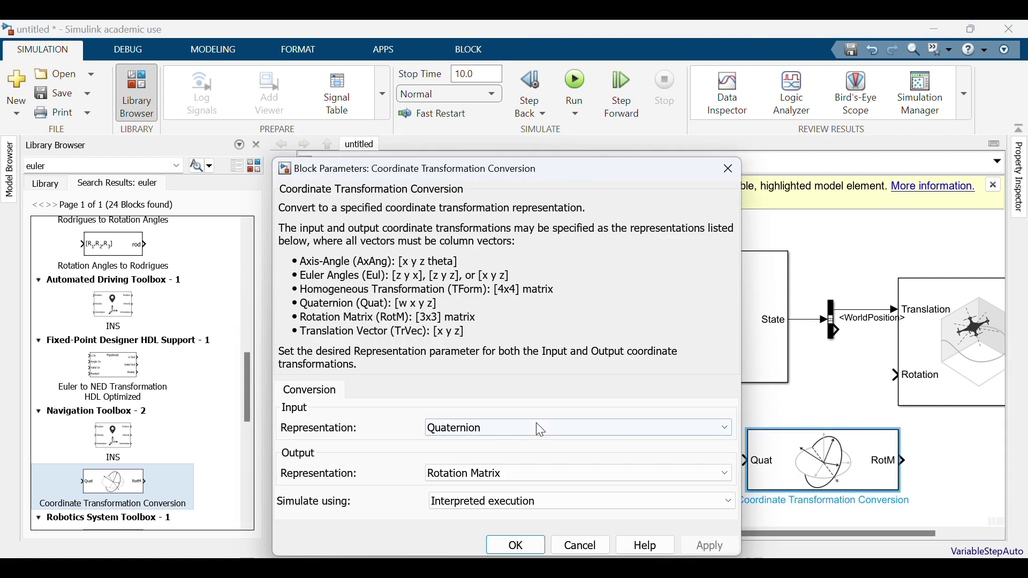
left_click(524, 428)
left_click(513, 456)
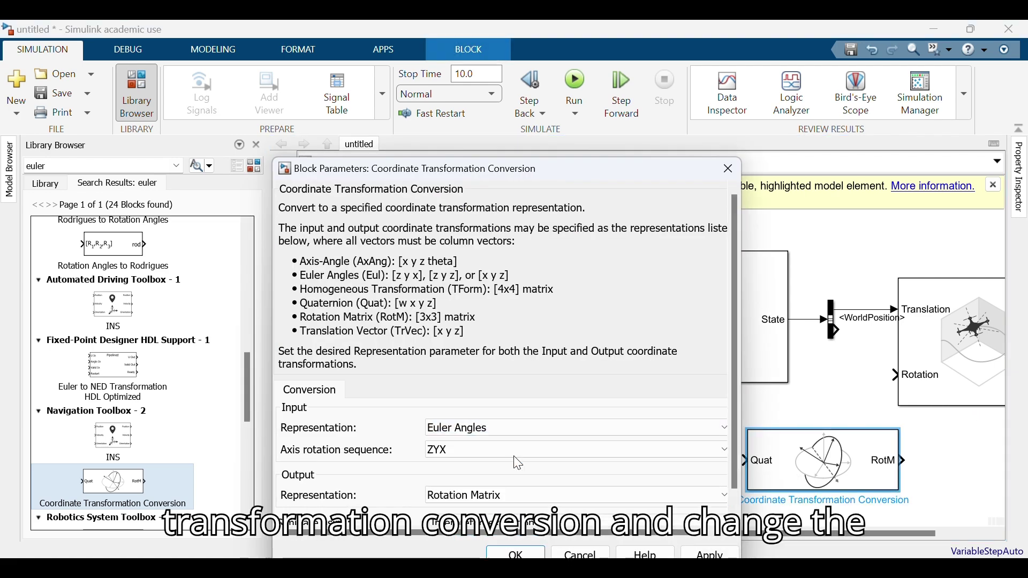
left_click(539, 492)
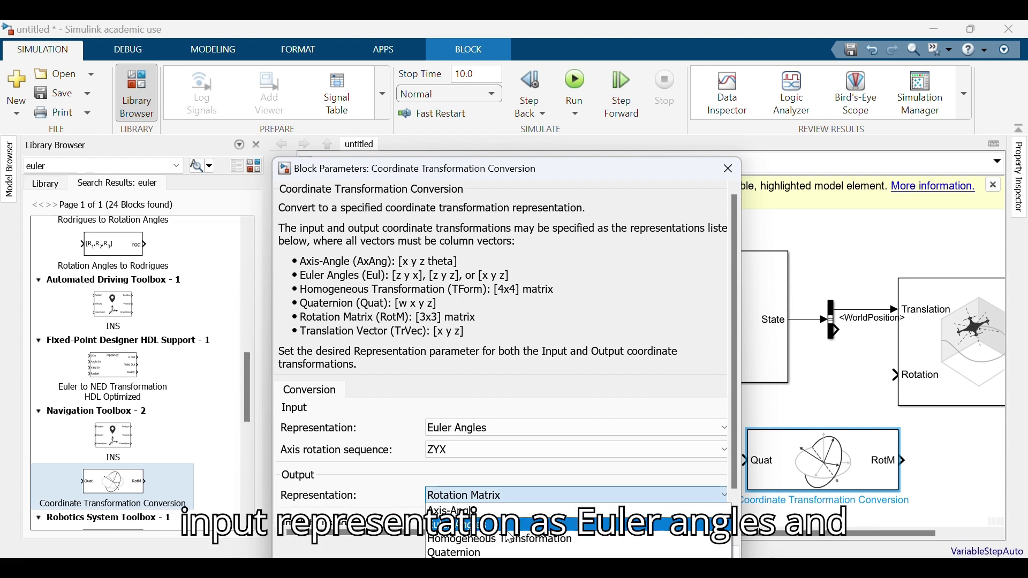
left_click(509, 554)
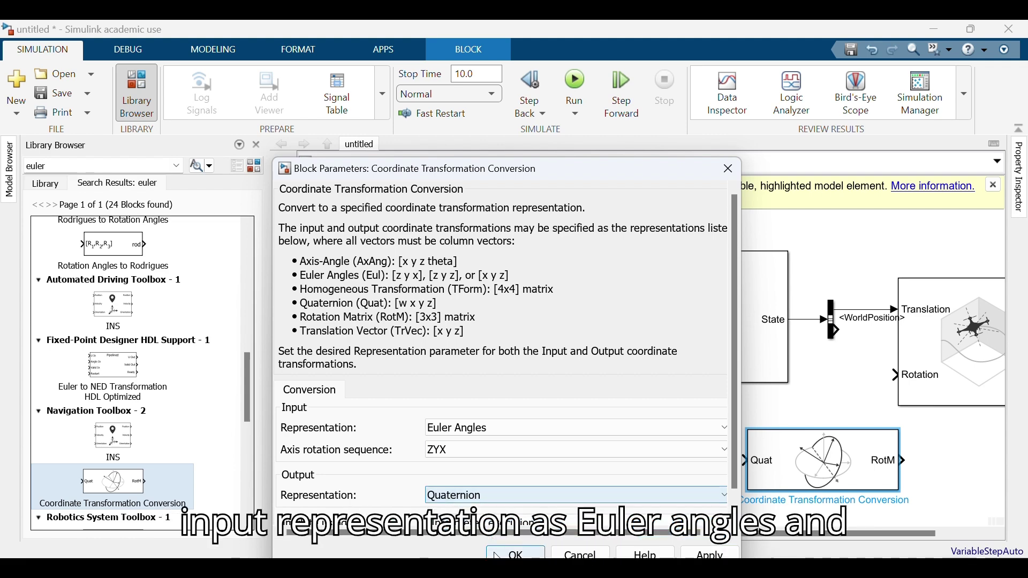
left_click(713, 556)
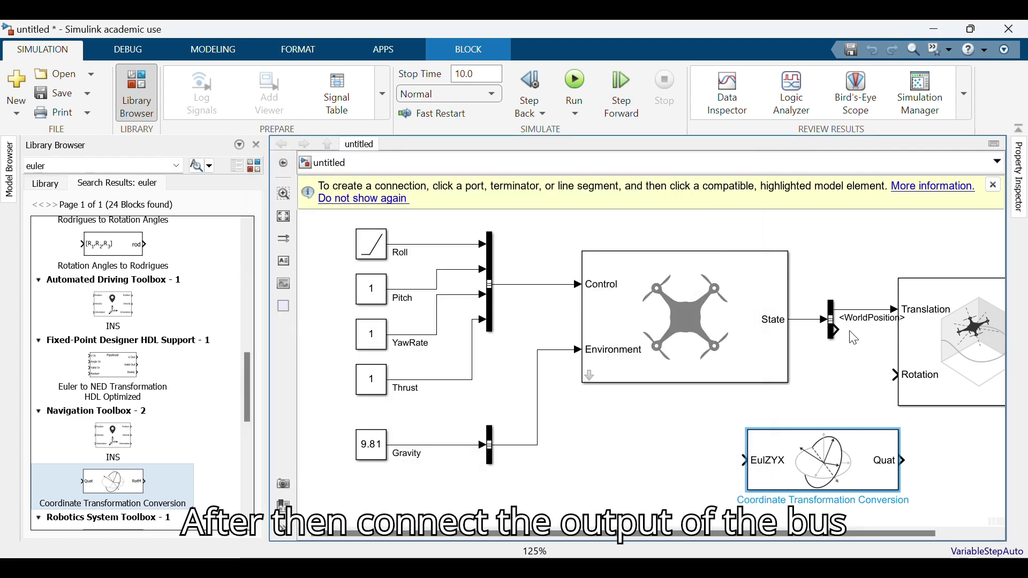
Connect the Bus Selector's EulerZYX output to the conversion block's EulZYX input, and its Quat output to UAV Animation's Rotation input.
left_click_drag(842, 332, 735, 457)
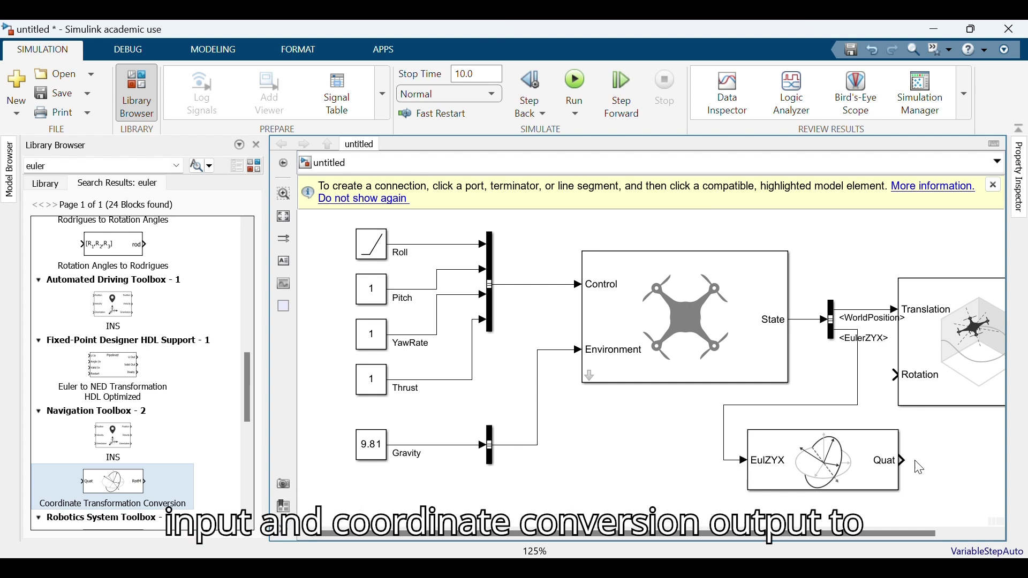
left_click_drag(937, 439, 895, 375)
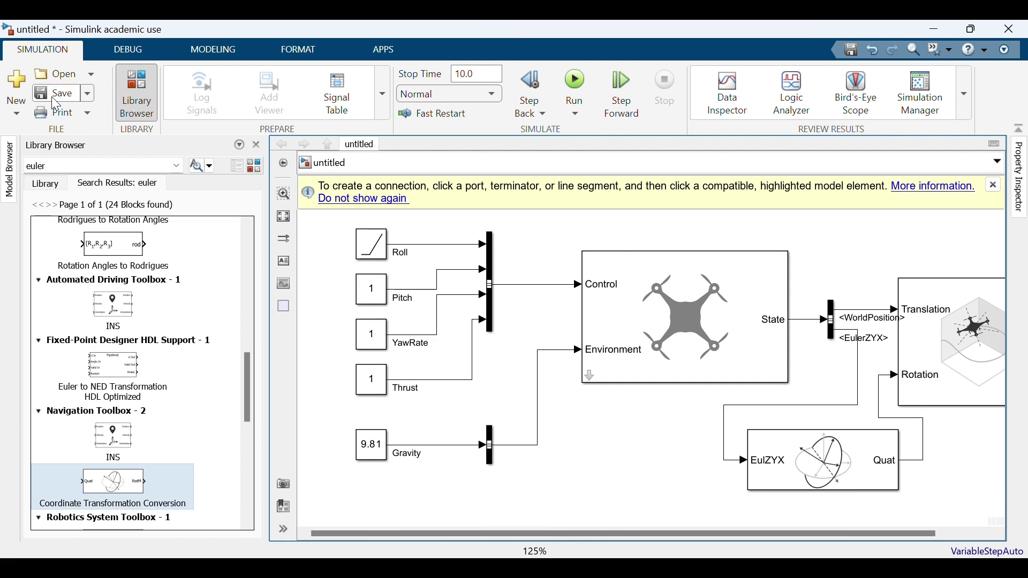
Save the model as untitled in the MATLAB SIMULATION folder on the DATA (D:) drive.
left_click(79, 100)
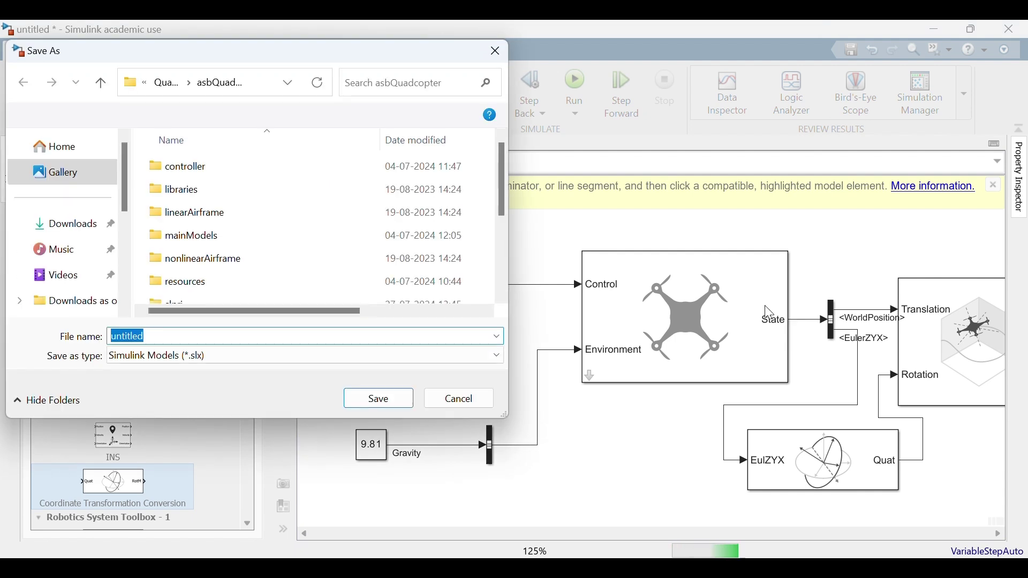
scroll(127, 288, "down", 2)
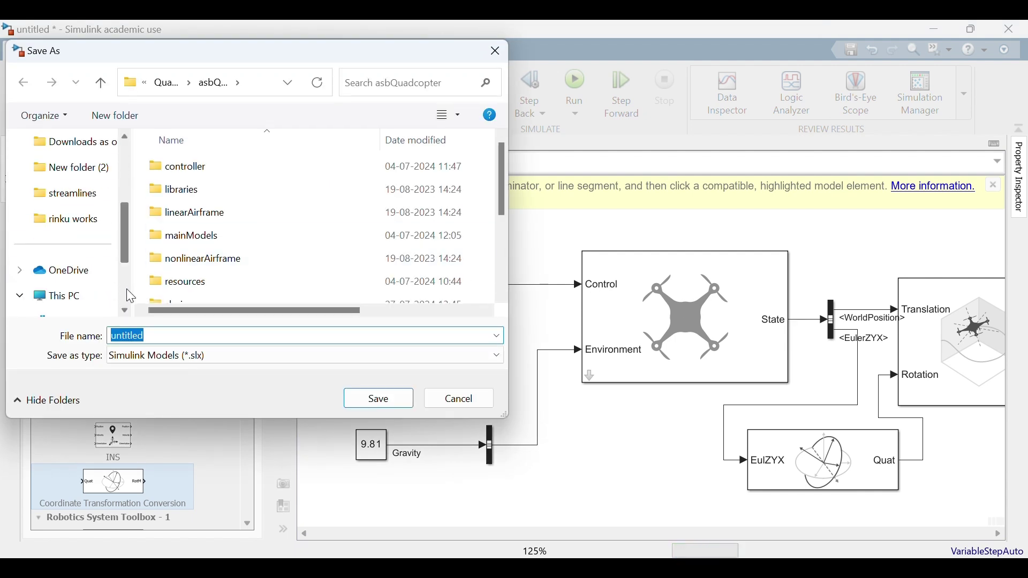
scroll(127, 289, "down", 2)
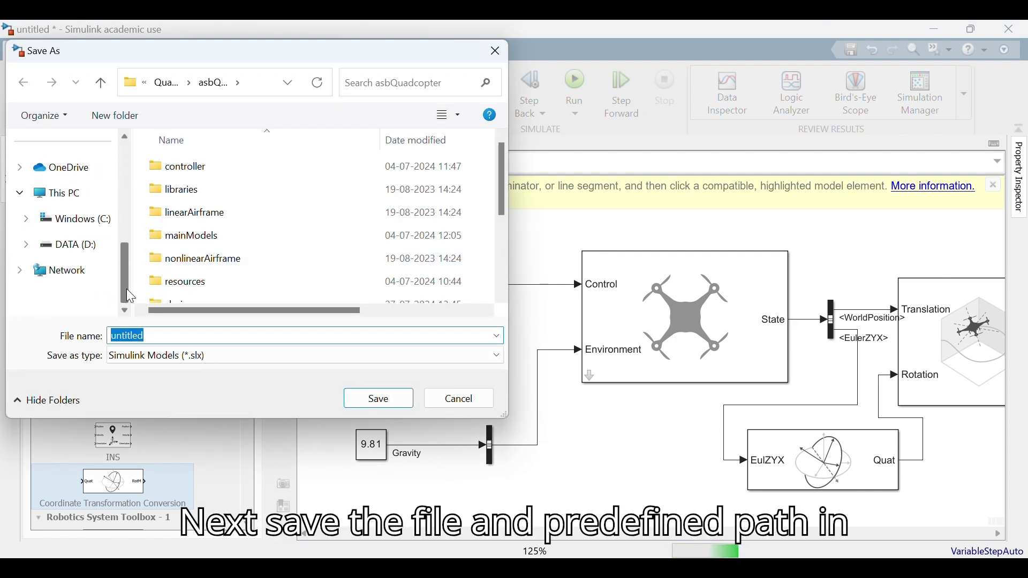
left_click(93, 247)
scroll(306, 256, "down", 3)
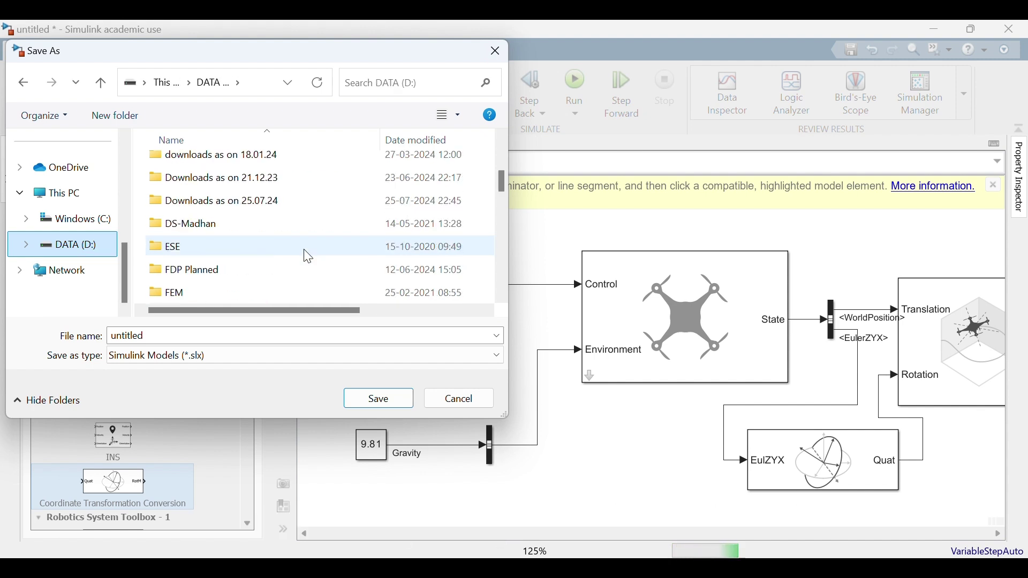
left_click(308, 257)
key("m")
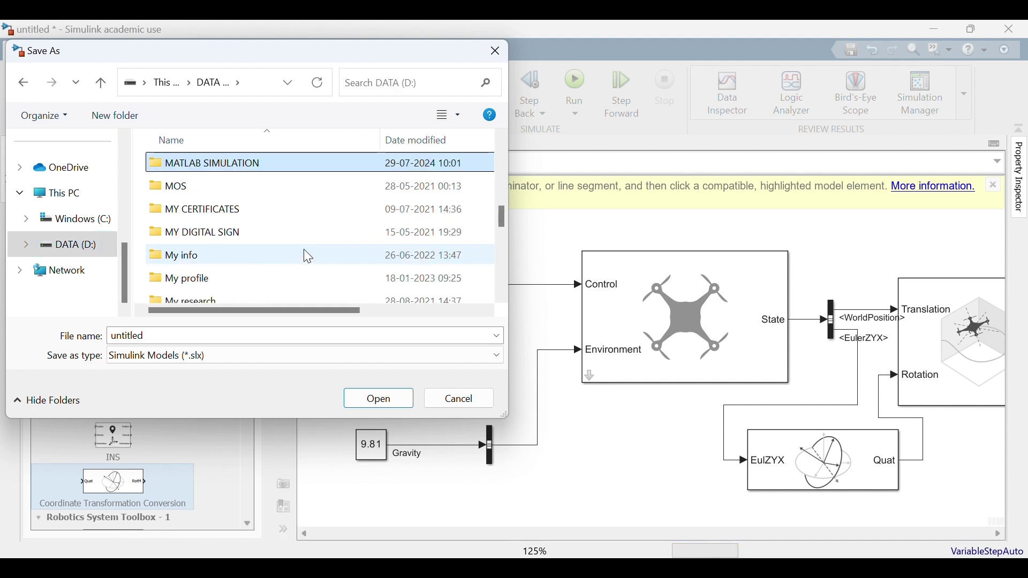
double_click(268, 165)
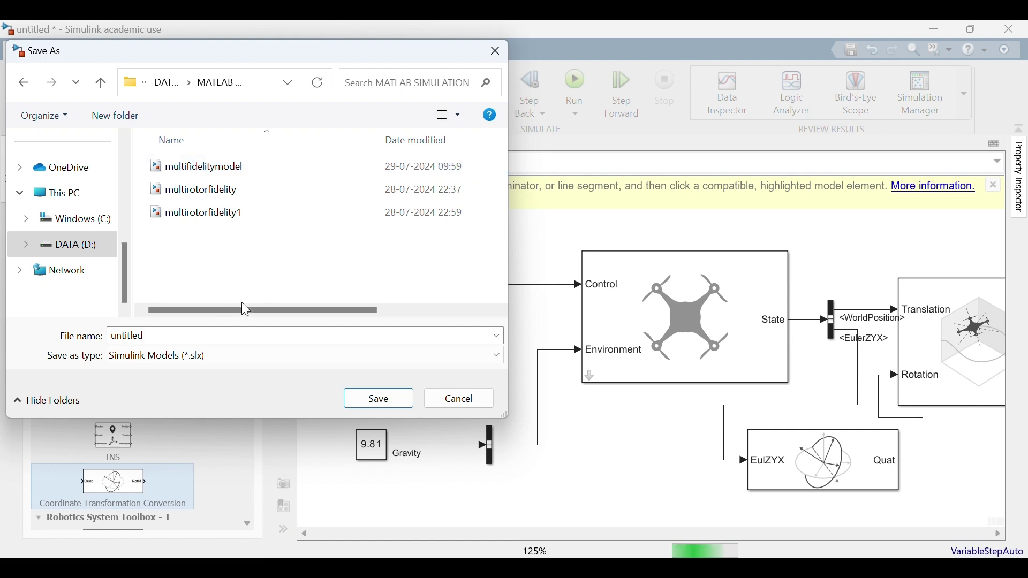
left_click(378, 398)
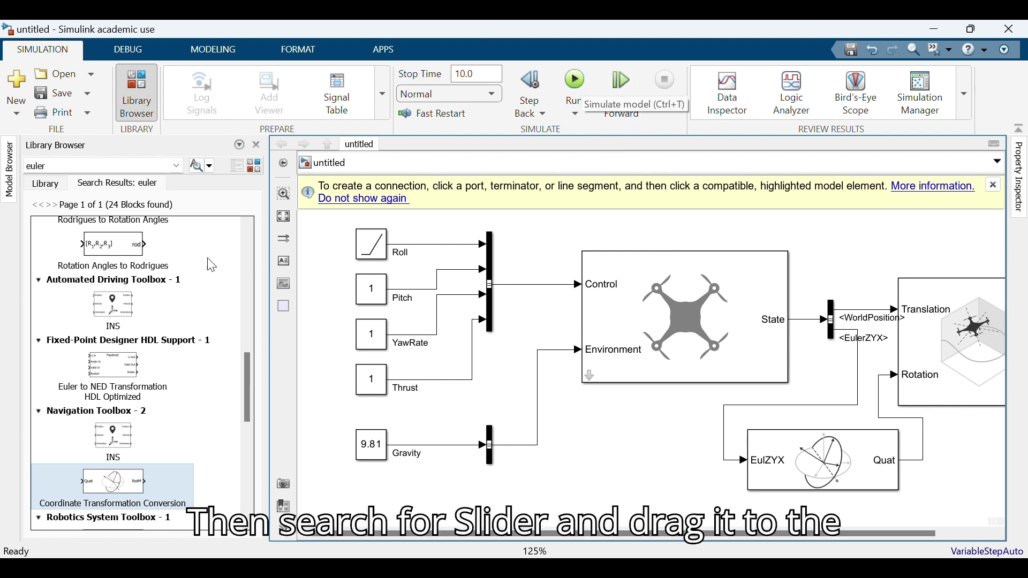
Search the block library for "slider" and place a Slider block below the Gravity constant.
left_click(72, 172)
type("SLID")
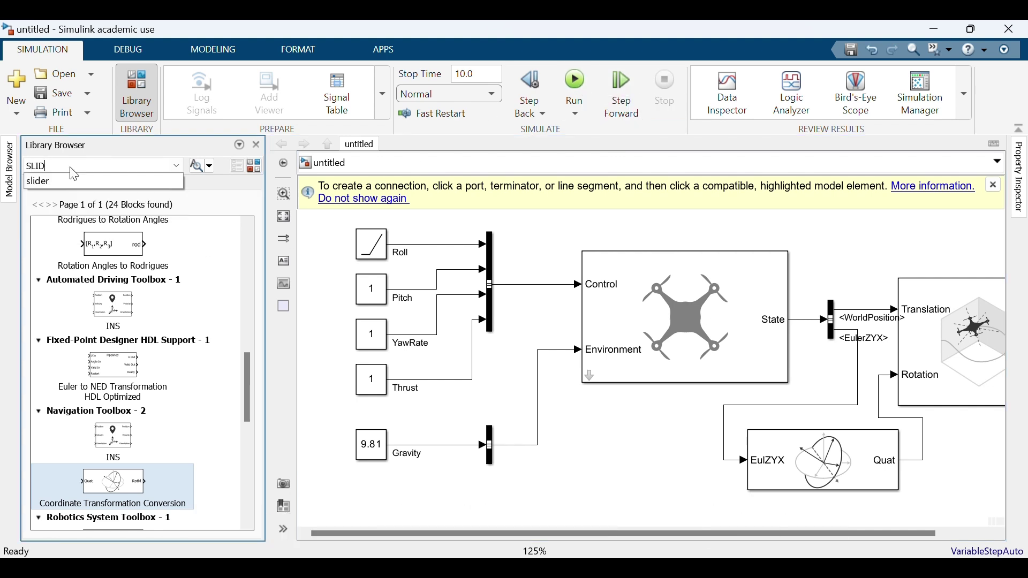
type("ER")
left_click(60, 182)
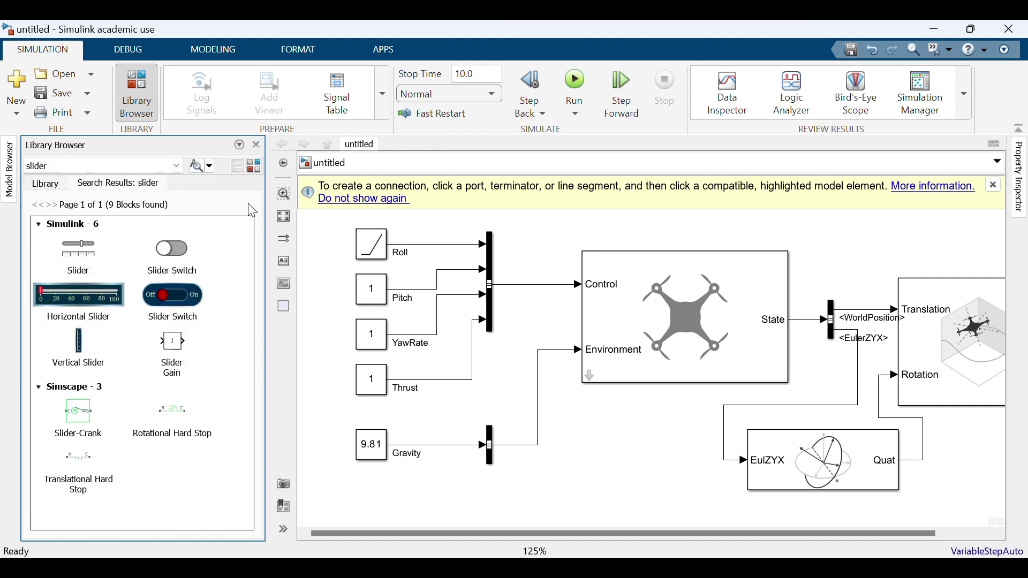
left_click(80, 253)
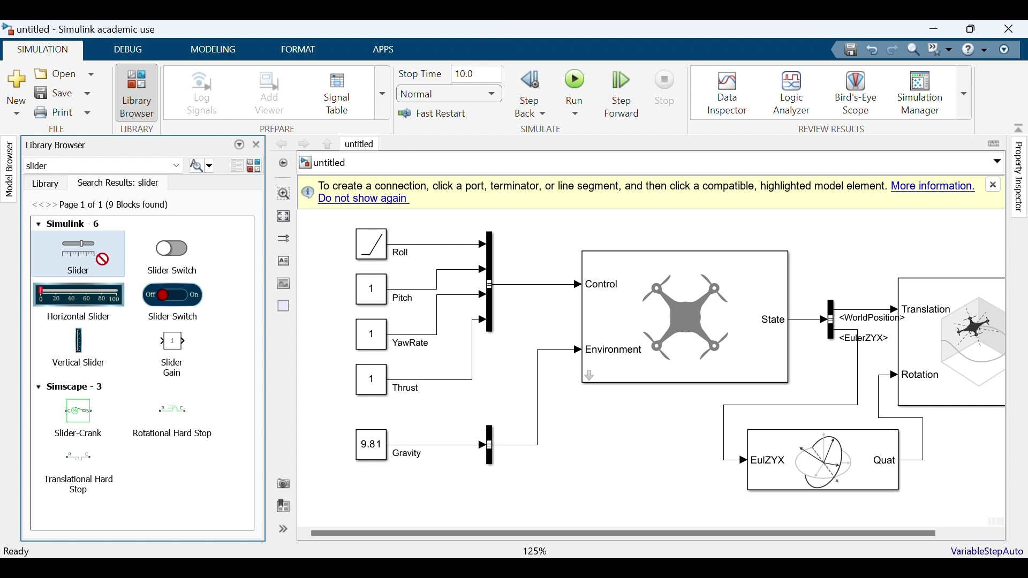
left_click_drag(539, 509, 496, 526)
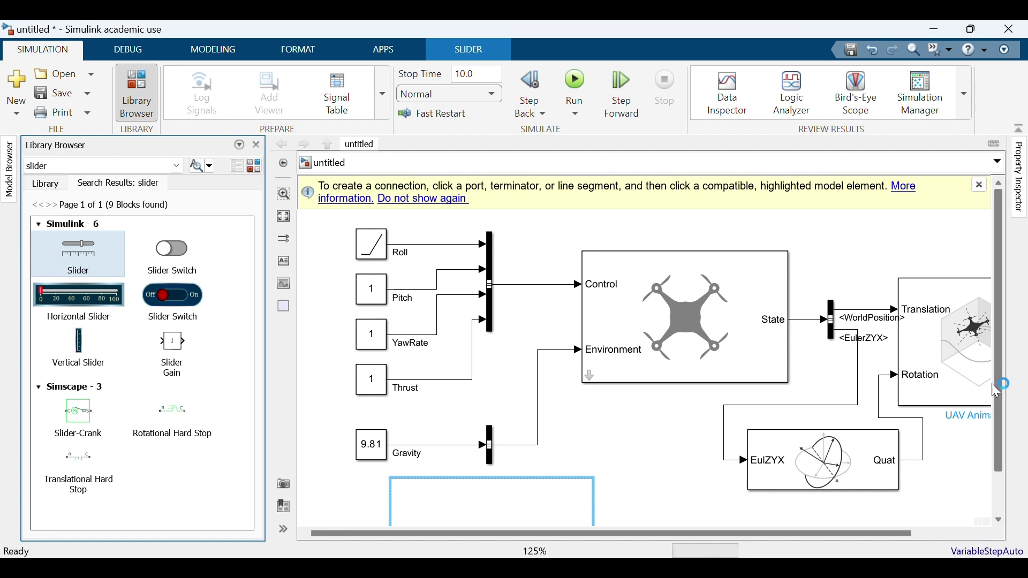
Open the Slider's parameters and connect it to the value of the Thrust constant, Constant2:Value.
scroll(992, 422, "down", 1)
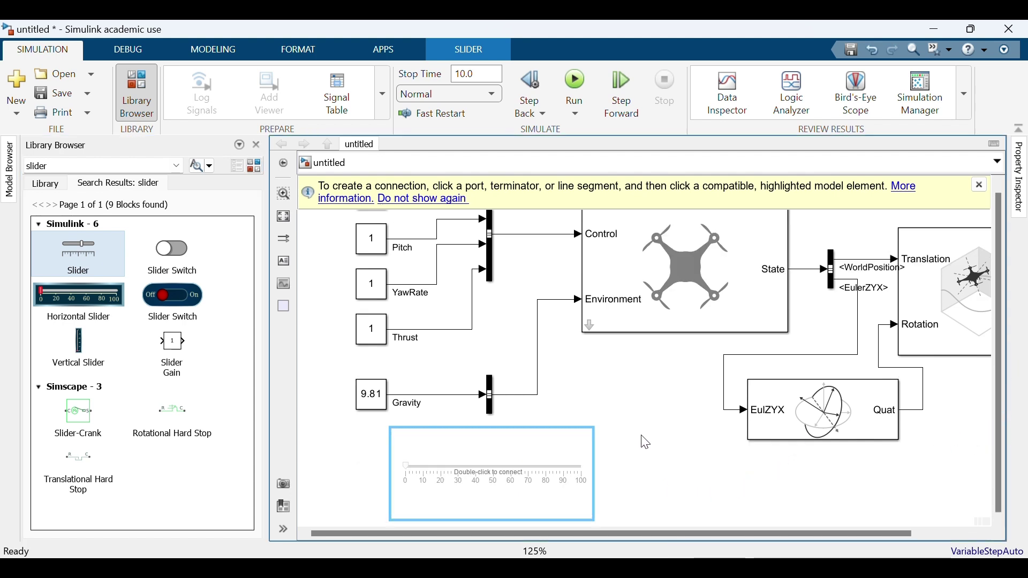
mouse_move(538, 457)
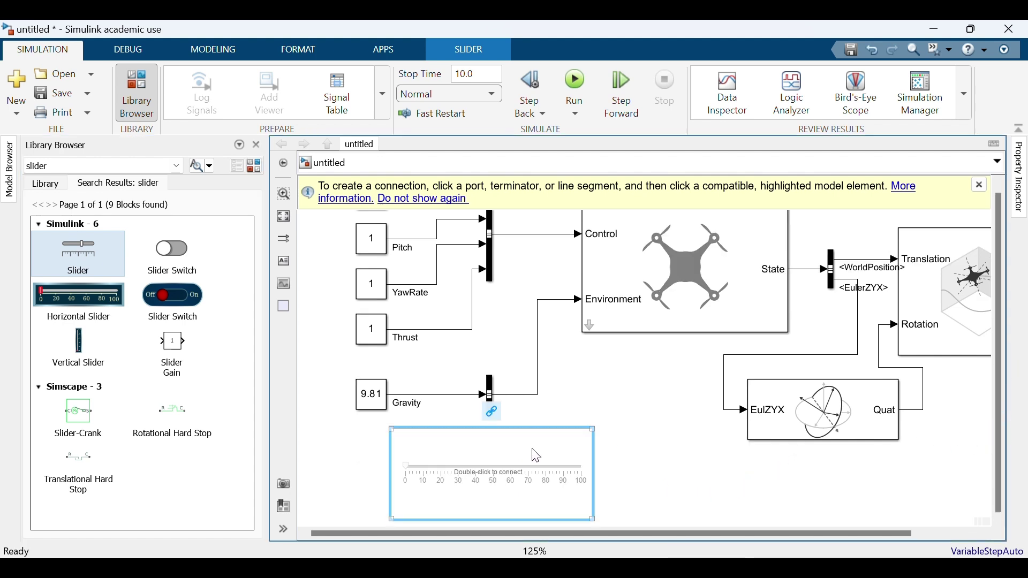
double_click(514, 474)
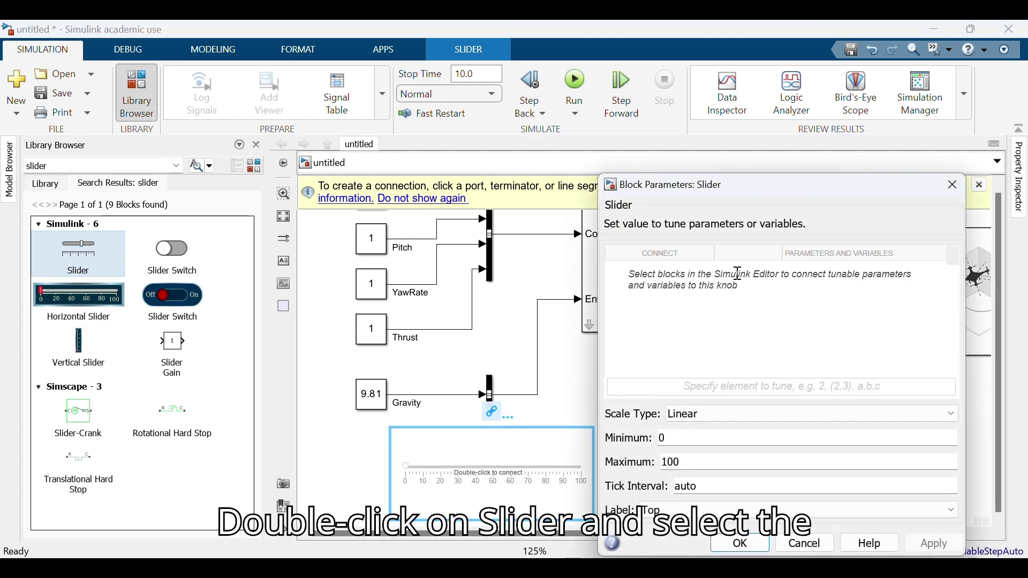
double_click(375, 332)
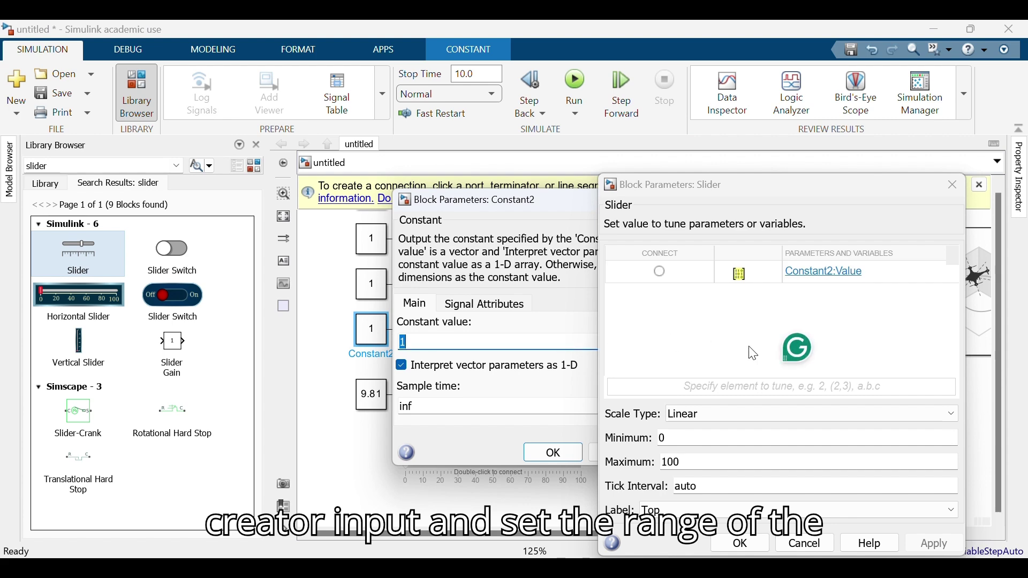
left_click(550, 458)
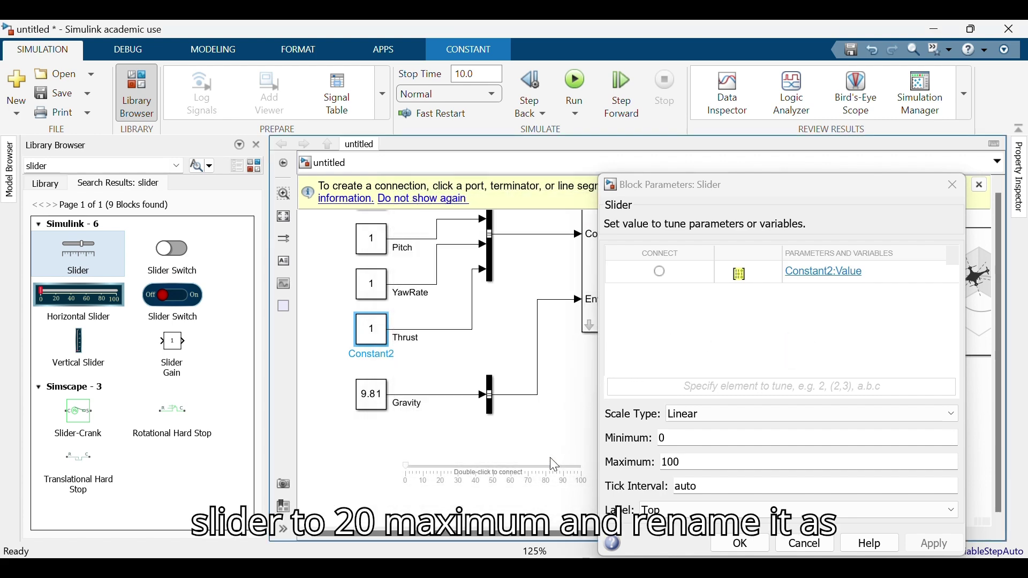
left_click(662, 272)
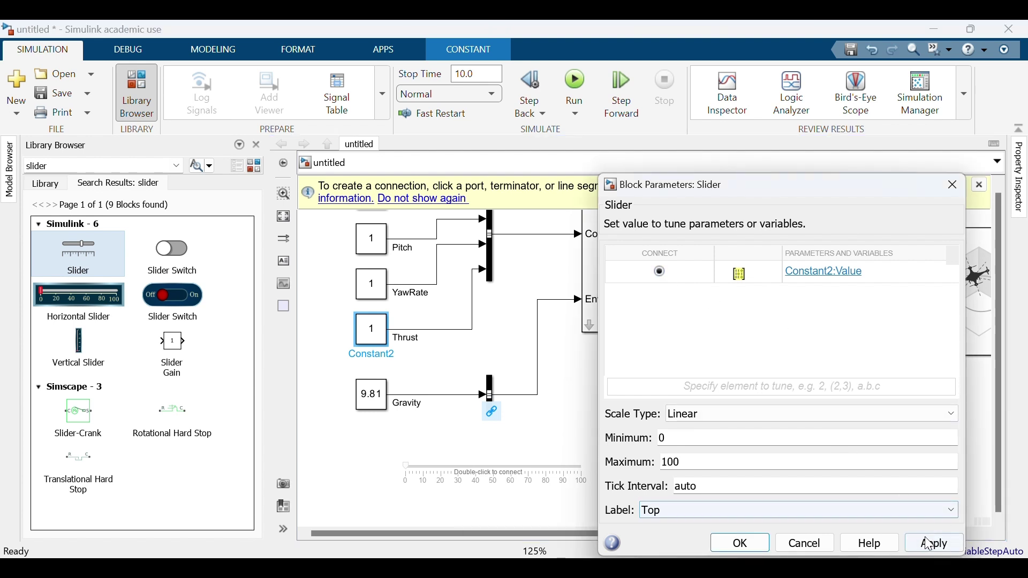
Set the Slider's maximum to 20, apply the change, and close its parameters.
left_click_drag(681, 463, 664, 464)
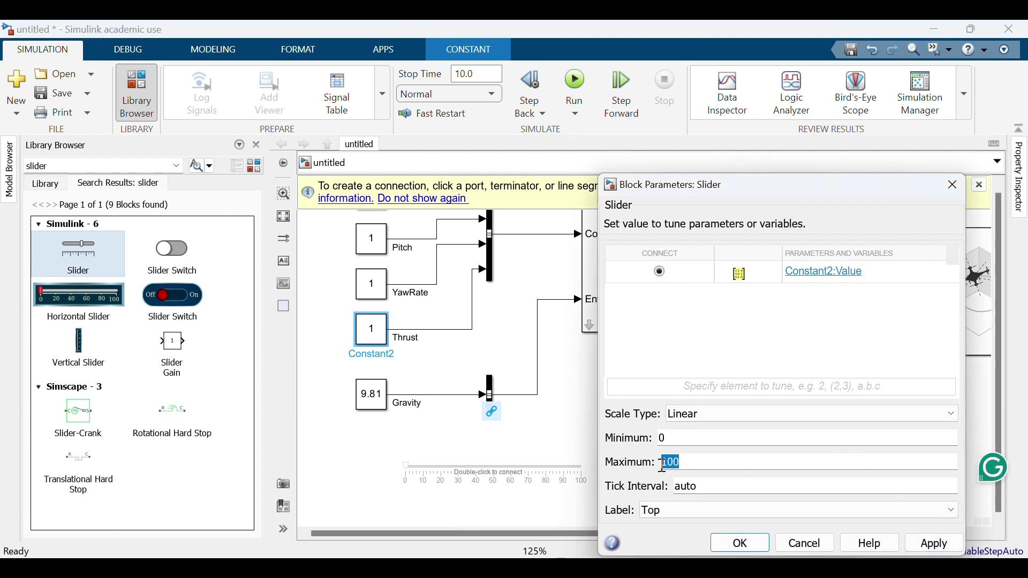
type("20")
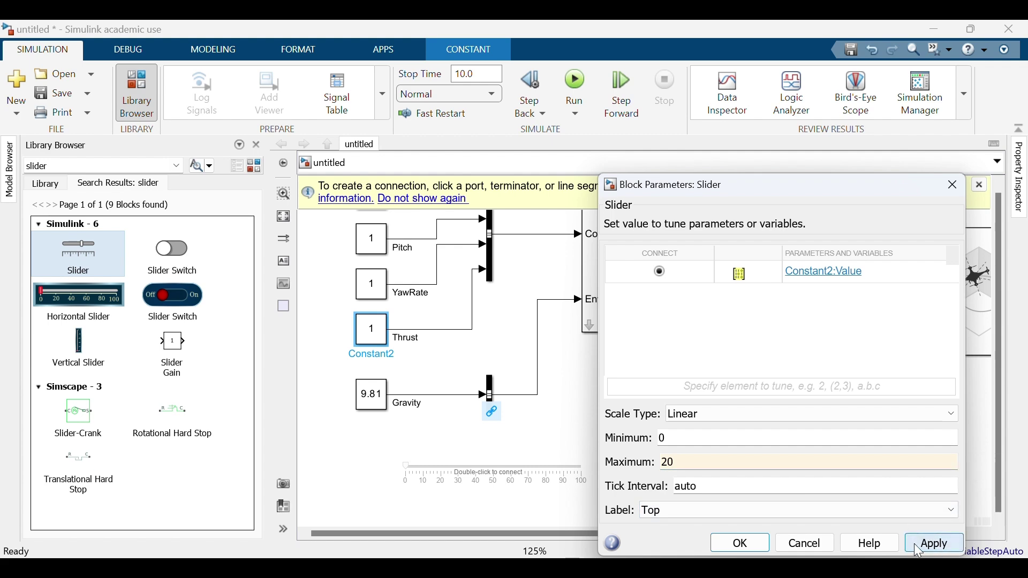
left_click(936, 544)
left_click(741, 544)
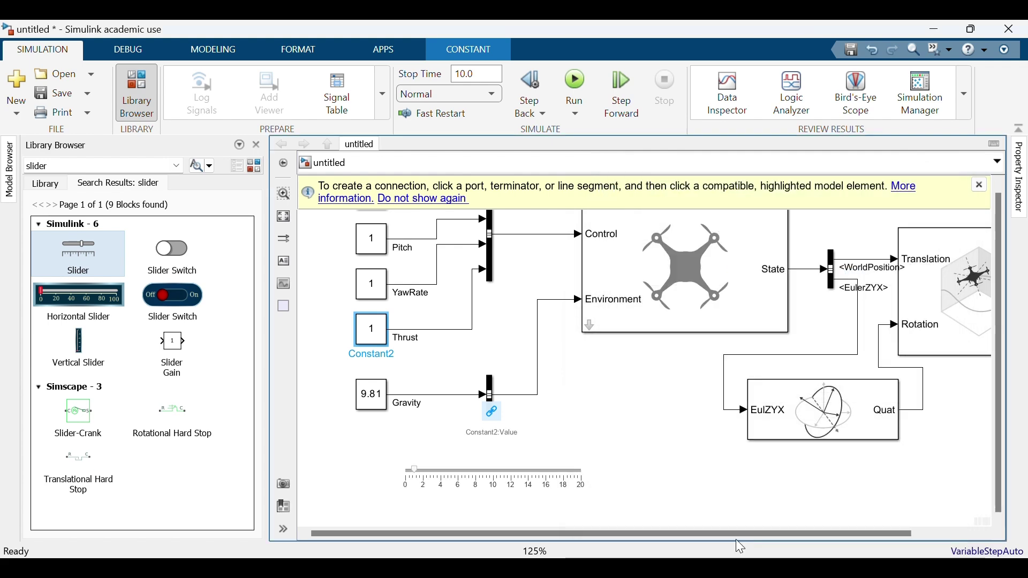
Rename the Constant2 block as Thrust and check the connected Slider's block parameters.
left_click(380, 357)
left_click_drag(396, 356, 360, 357)
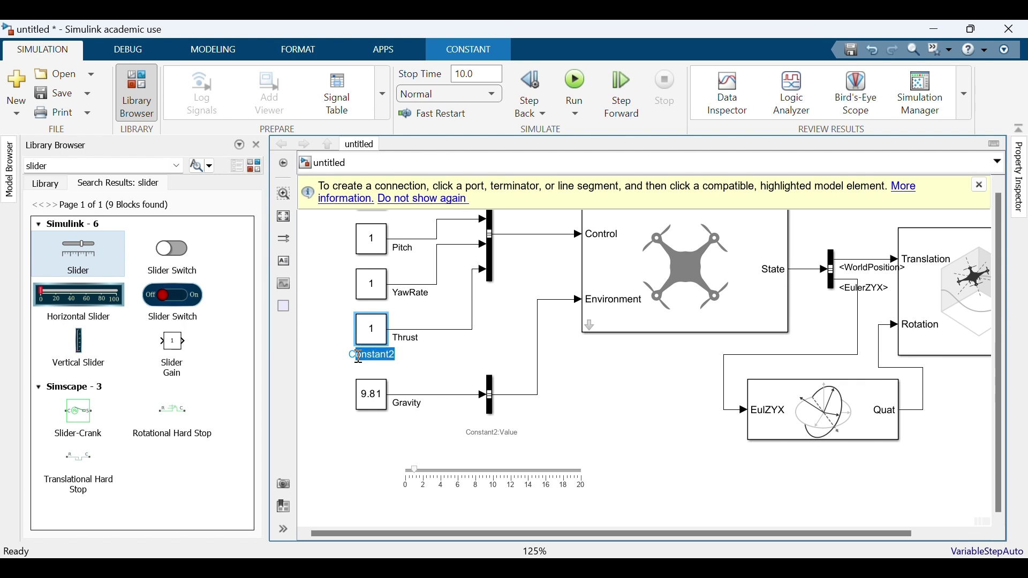
type("Thrust")
left_click(617, 431)
left_click(527, 464)
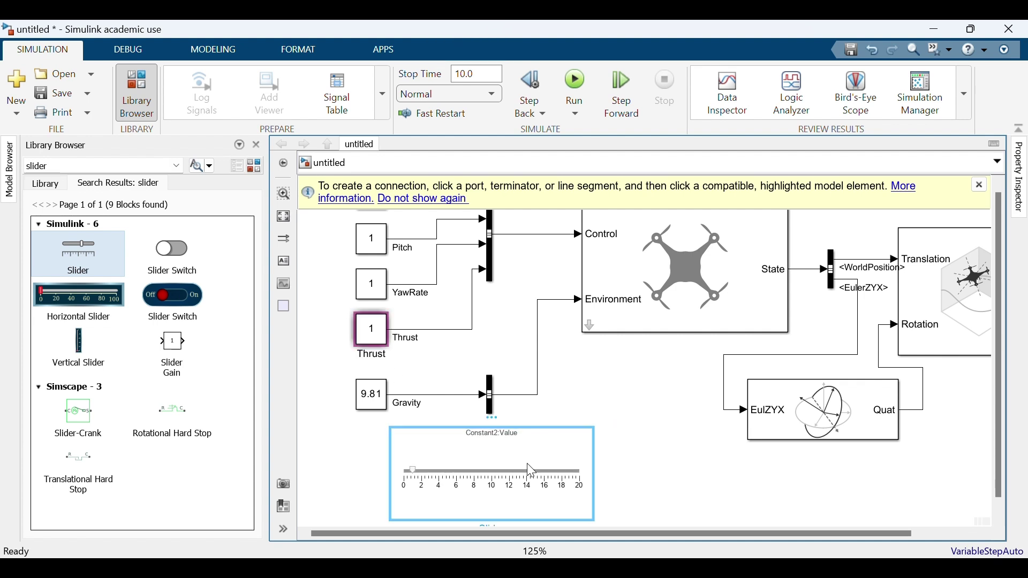
double_click(536, 458)
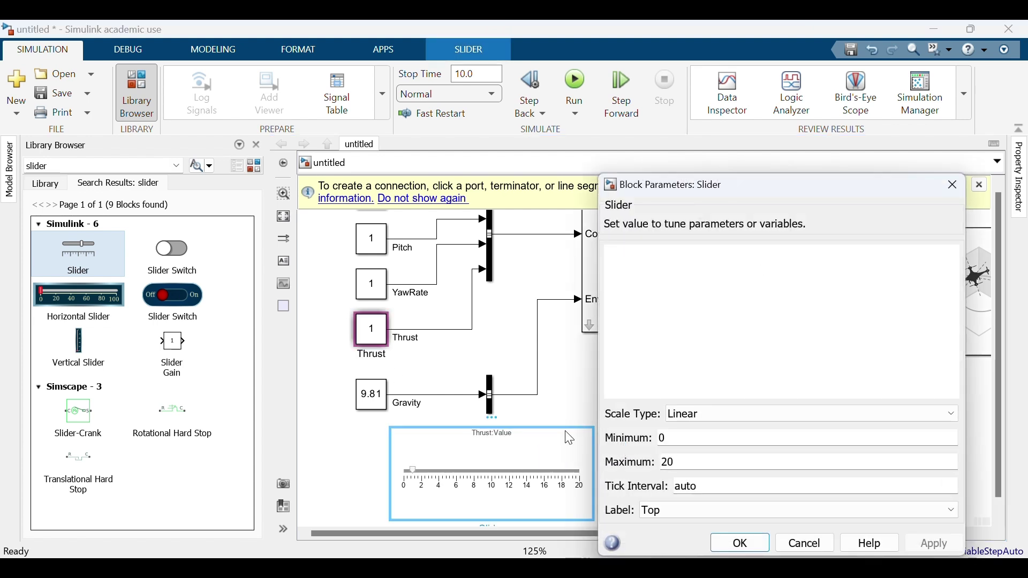
left_click(955, 186)
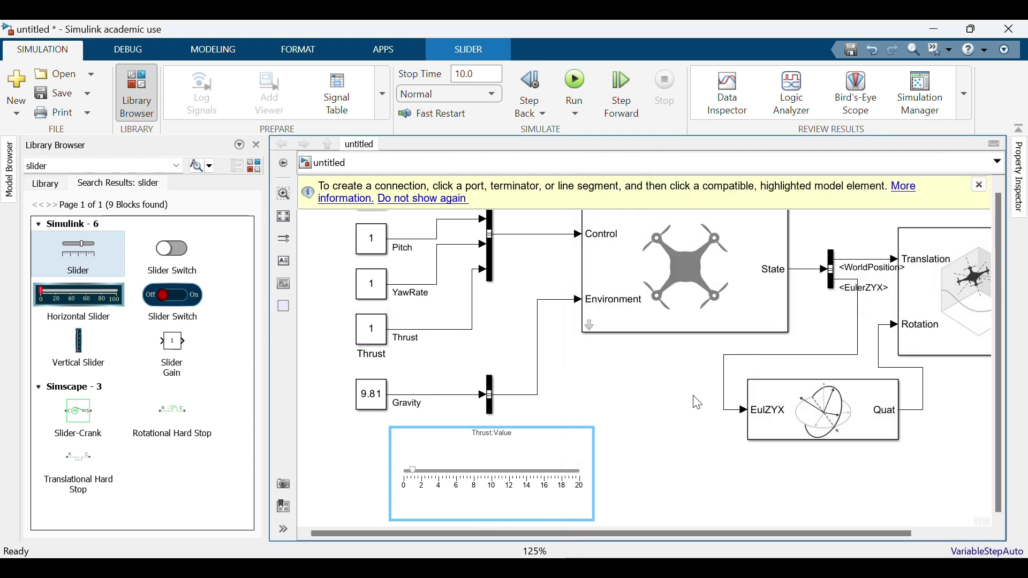
left_click(667, 416)
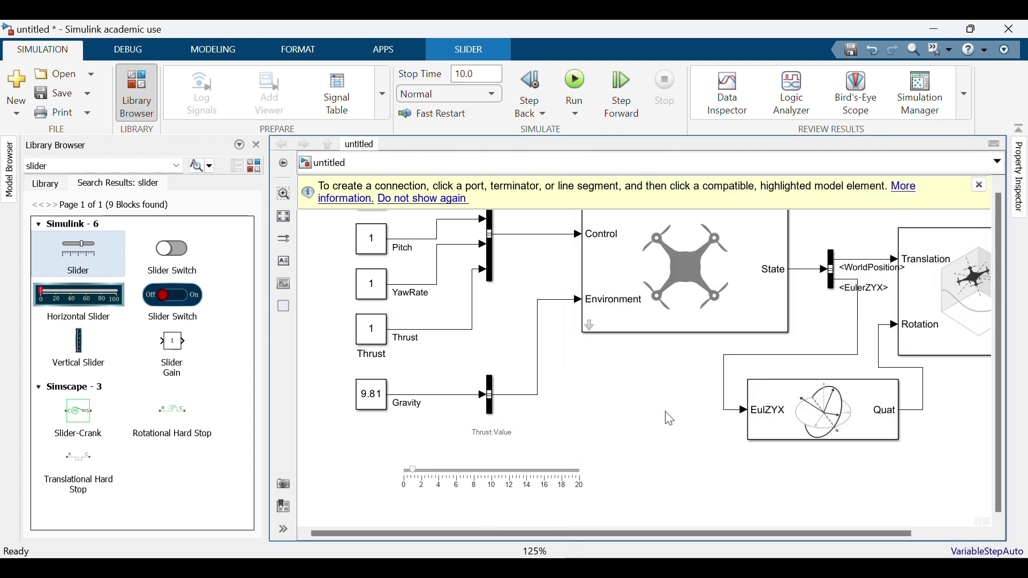
Set the Thrust slider to about 3.
left_click(416, 477)
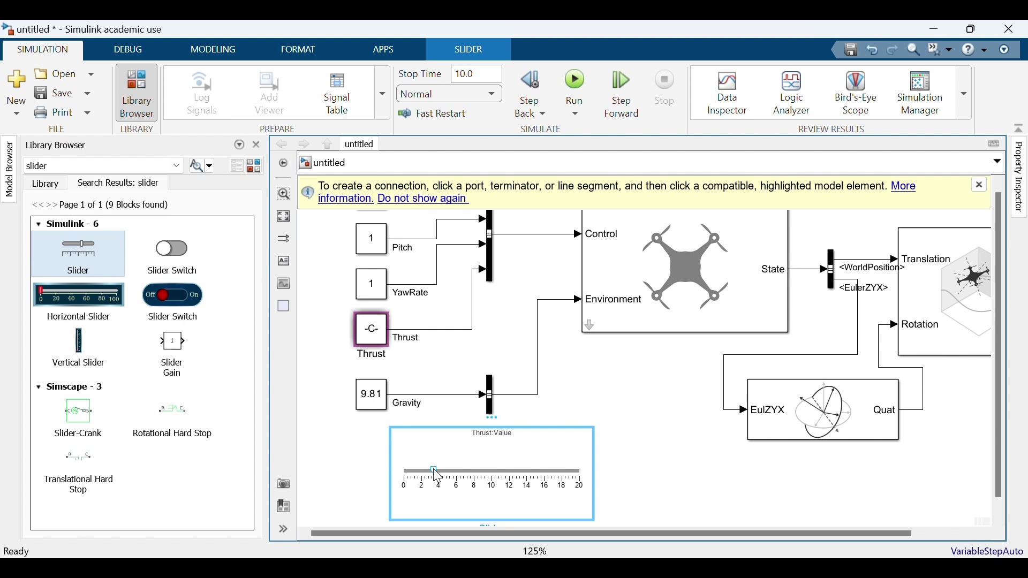
left_click_drag(438, 475, 455, 476)
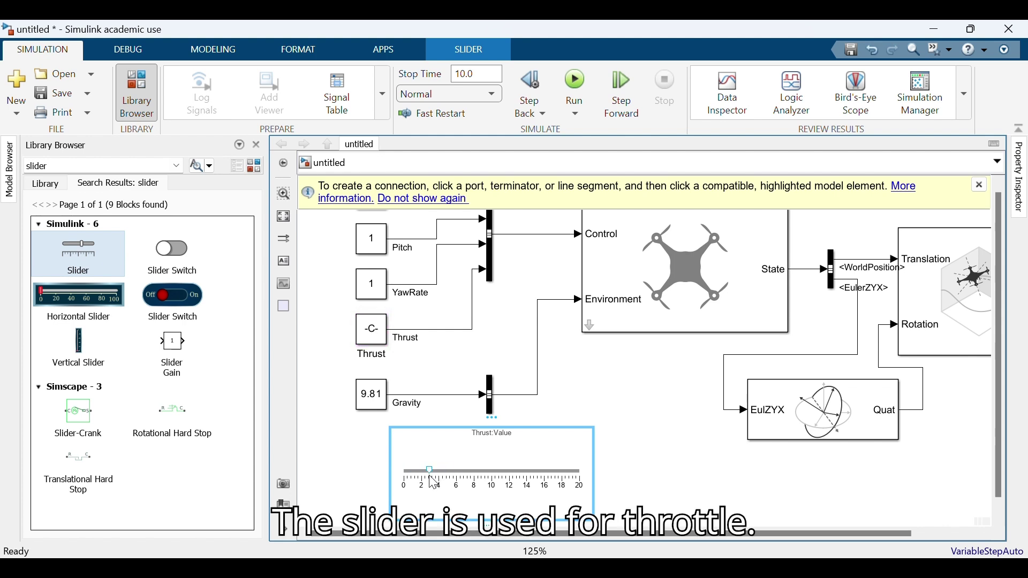
left_click(684, 448)
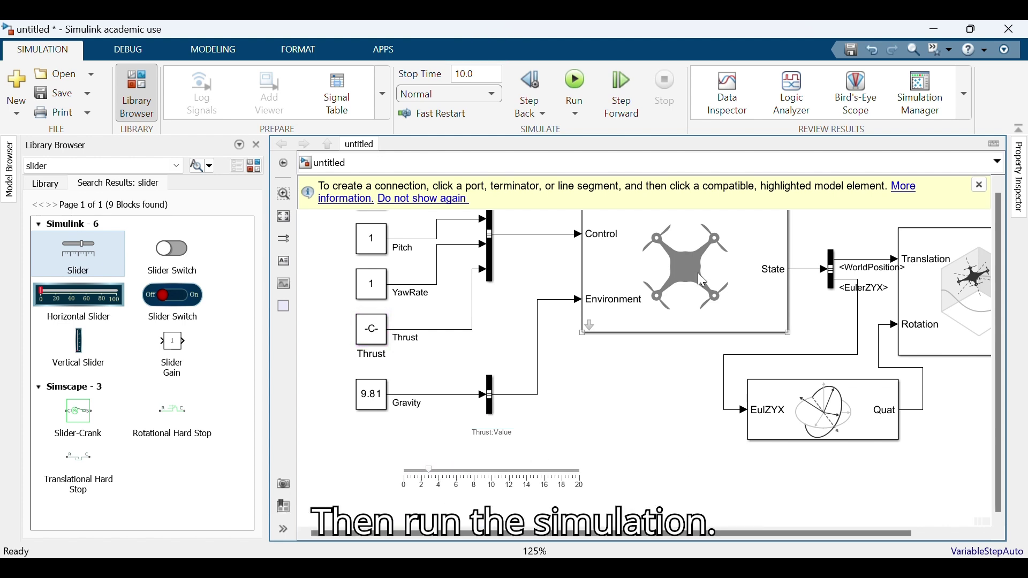
Run the simulation and move the UAV Animation window aside so the Thrust slider can be operated.
left_click(576, 80)
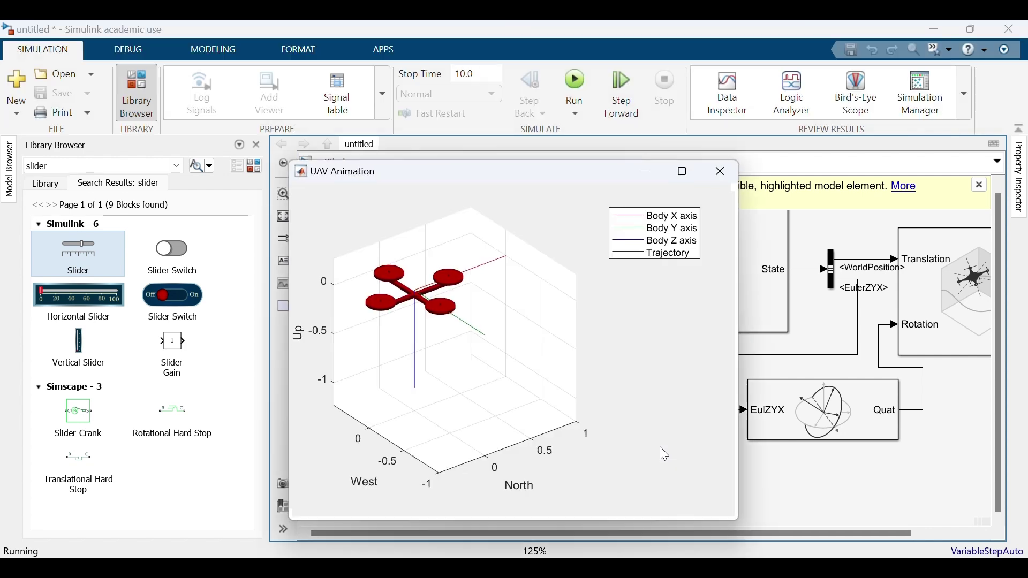
left_click_drag(488, 169, 792, 163)
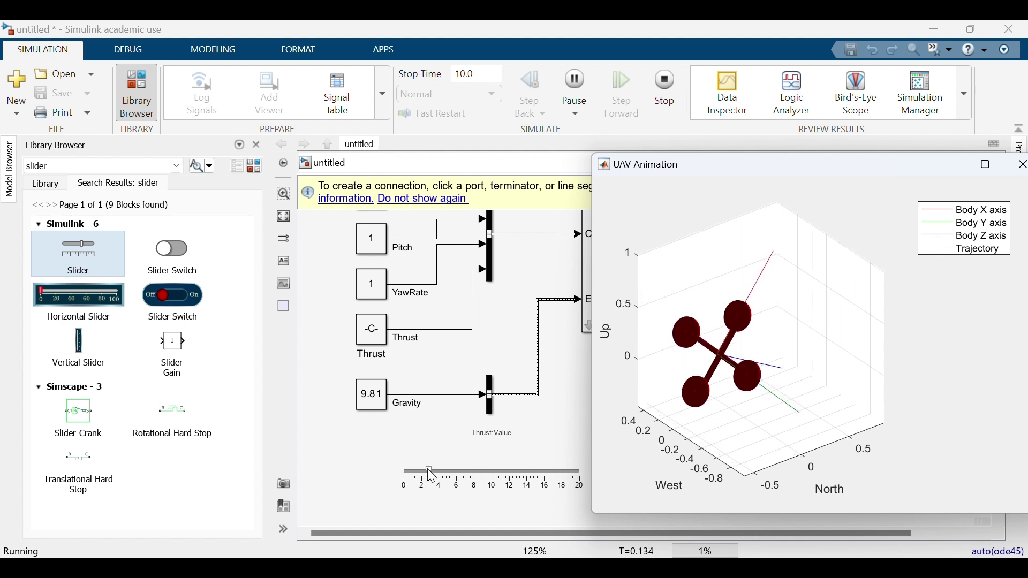
Raise the Thrust slider to about 8 while the simulation runs and bring the UAV Animation window to the front.
left_click_drag(431, 471, 476, 471)
mouse_move(766, 515)
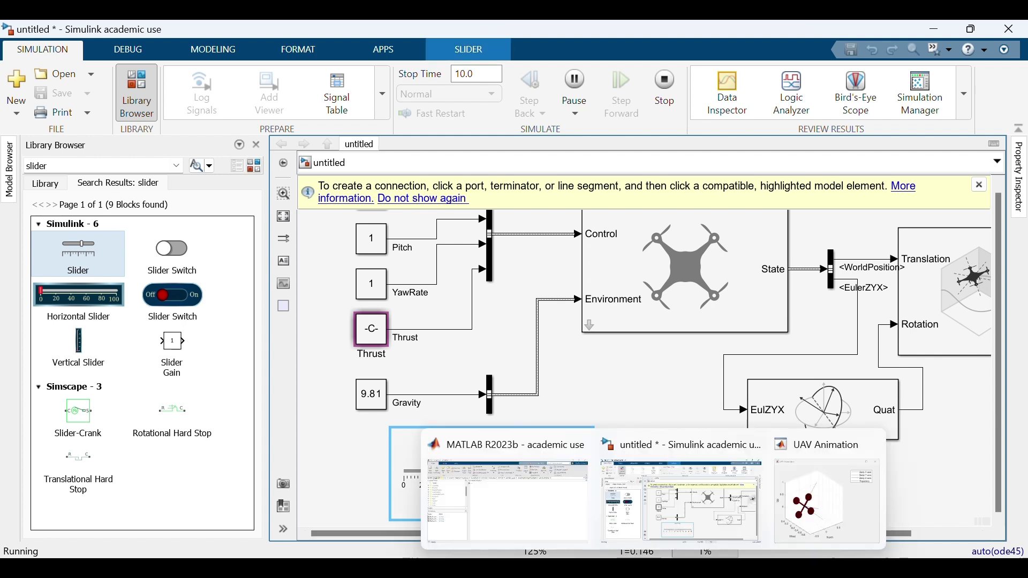
left_click(827, 503)
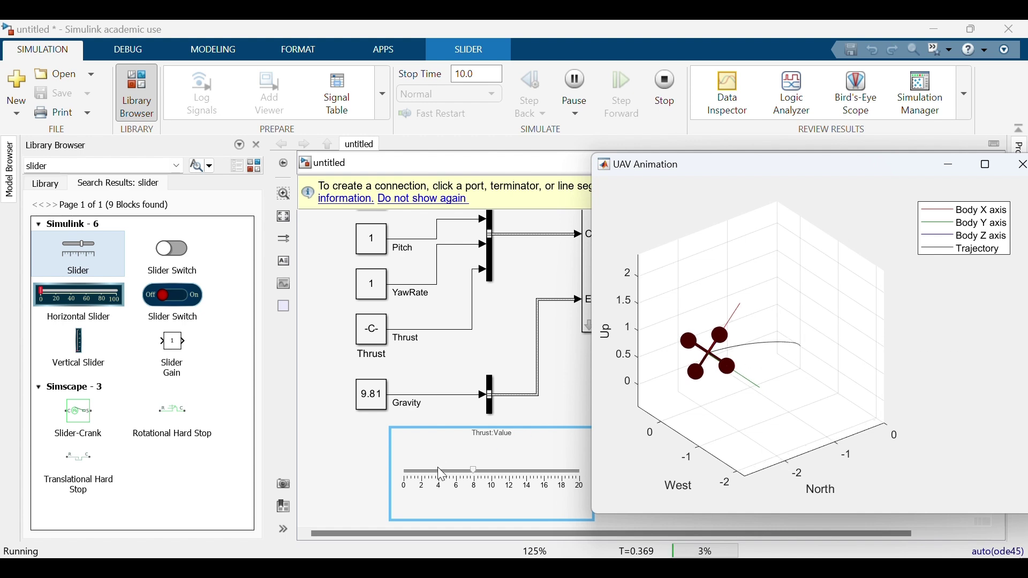
Raise the Thrust slider to about 16 during the run and return to the UAV Animation window.
left_click(475, 468)
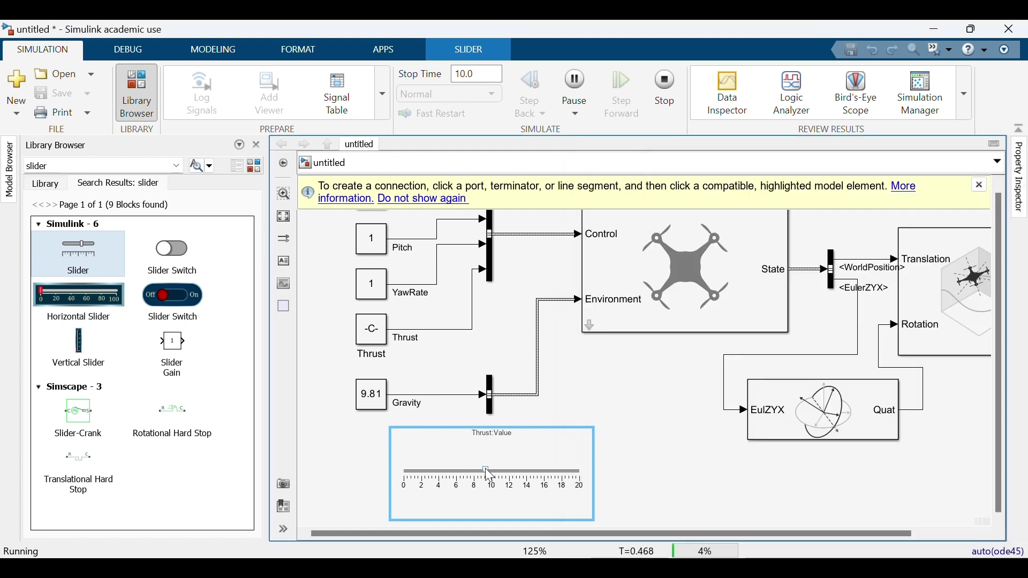
left_click_drag(485, 469, 547, 470)
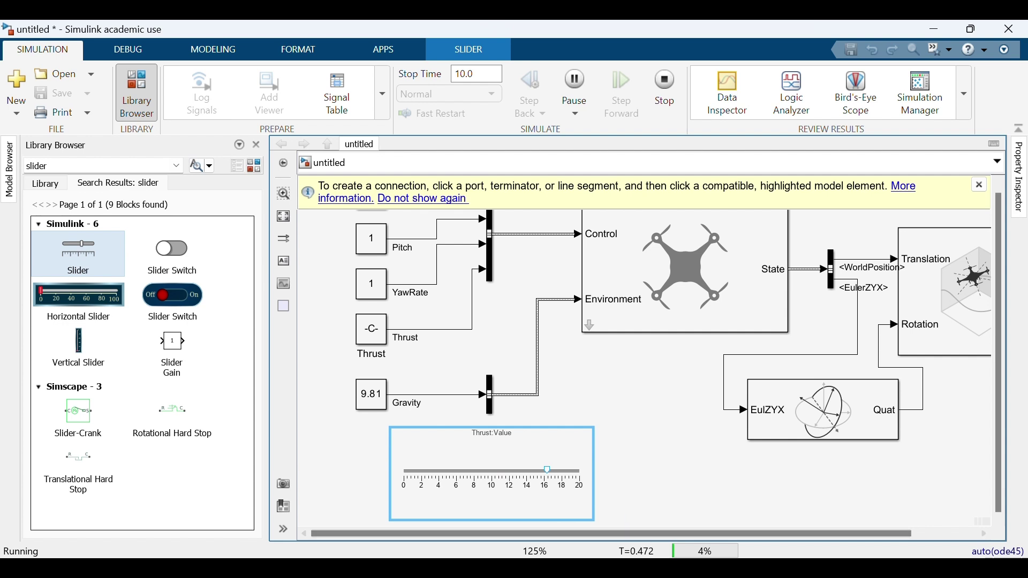
left_click(784, 484)
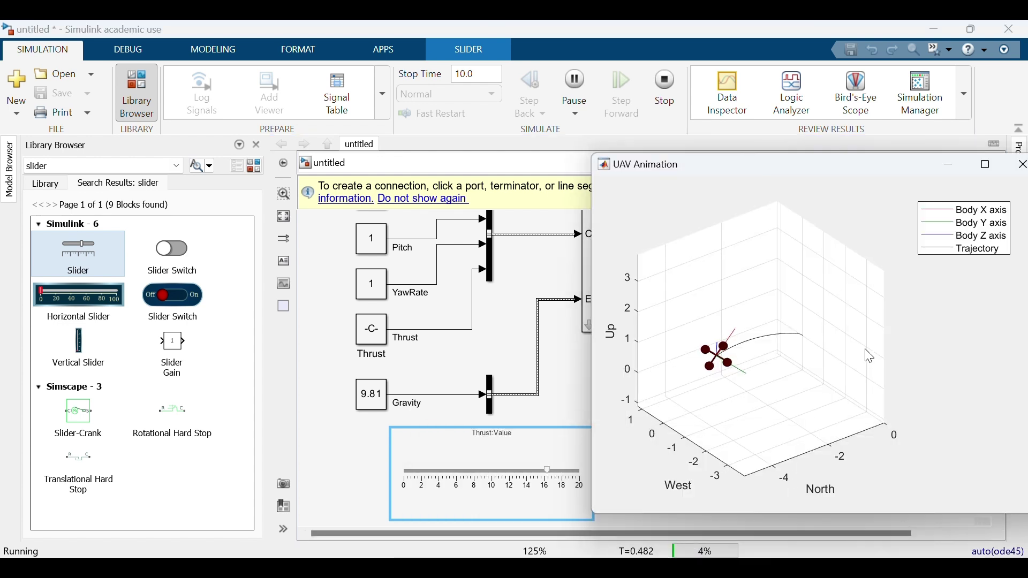
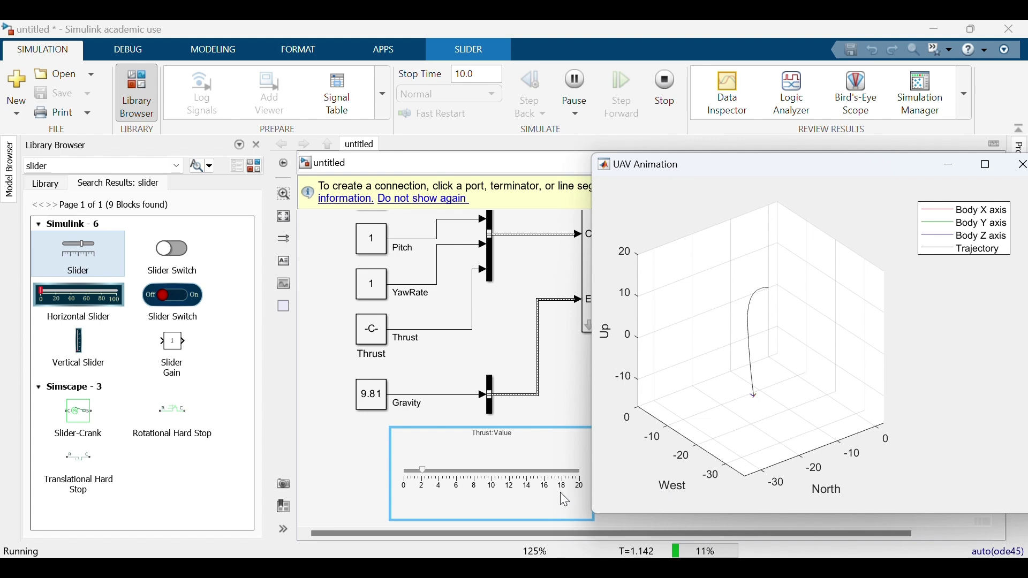
Raise the Thrust slider to 20 during the run and maximize the UAV Animation window to view the trajectory.
left_click(426, 474)
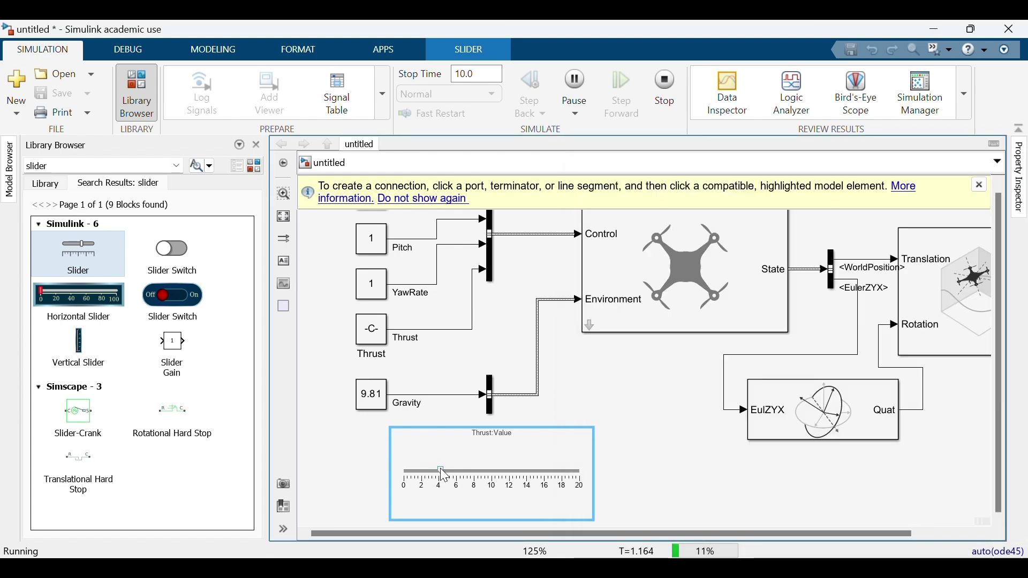
mouse_move(655, 569)
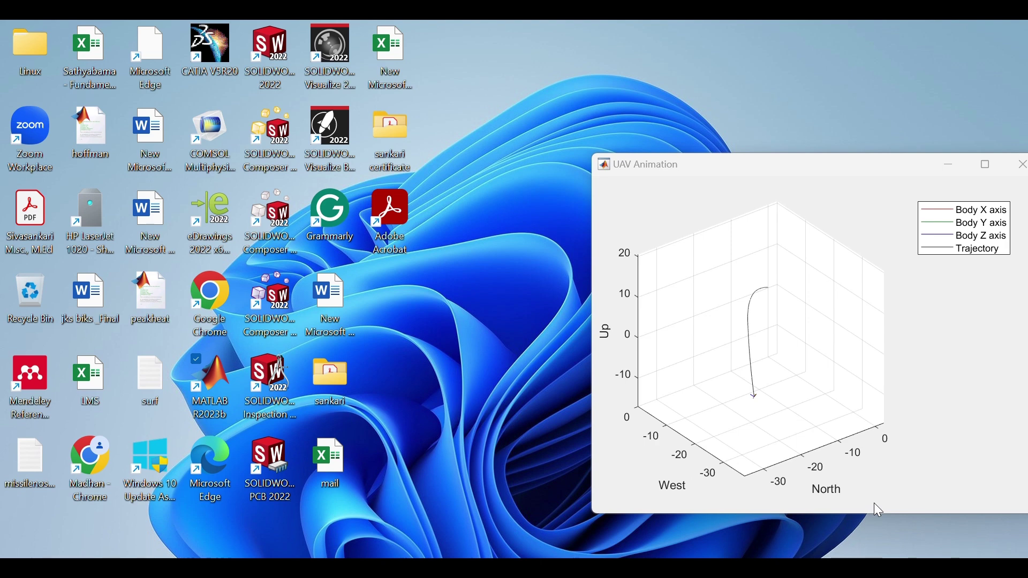
left_click(875, 503)
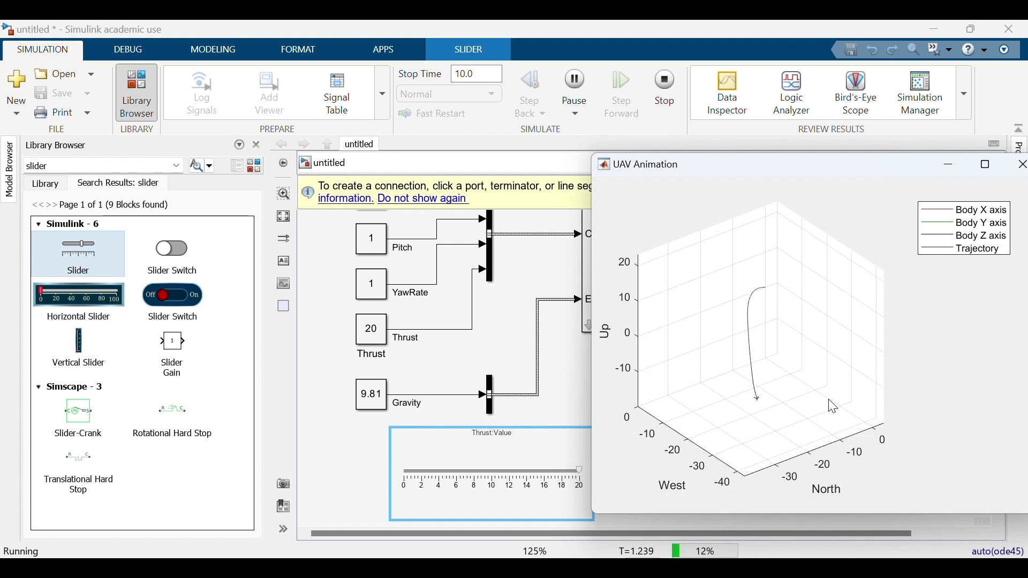
left_click(984, 167)
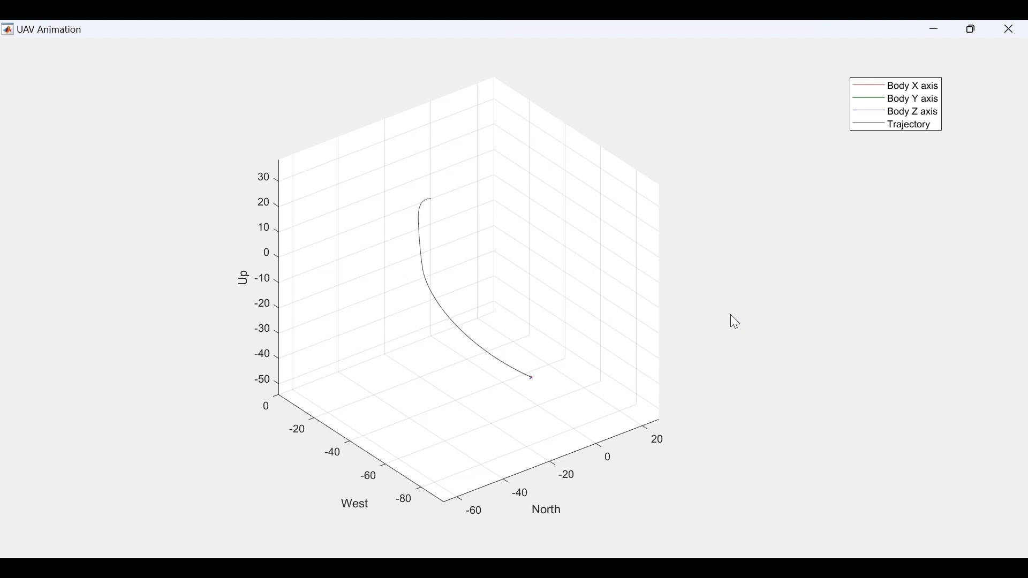
mouse_move(667, 568)
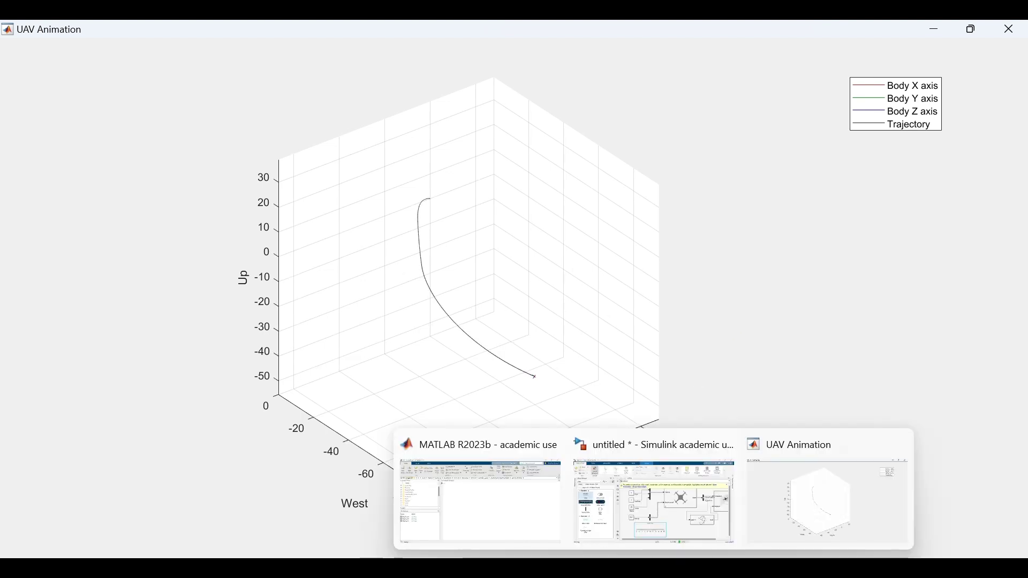